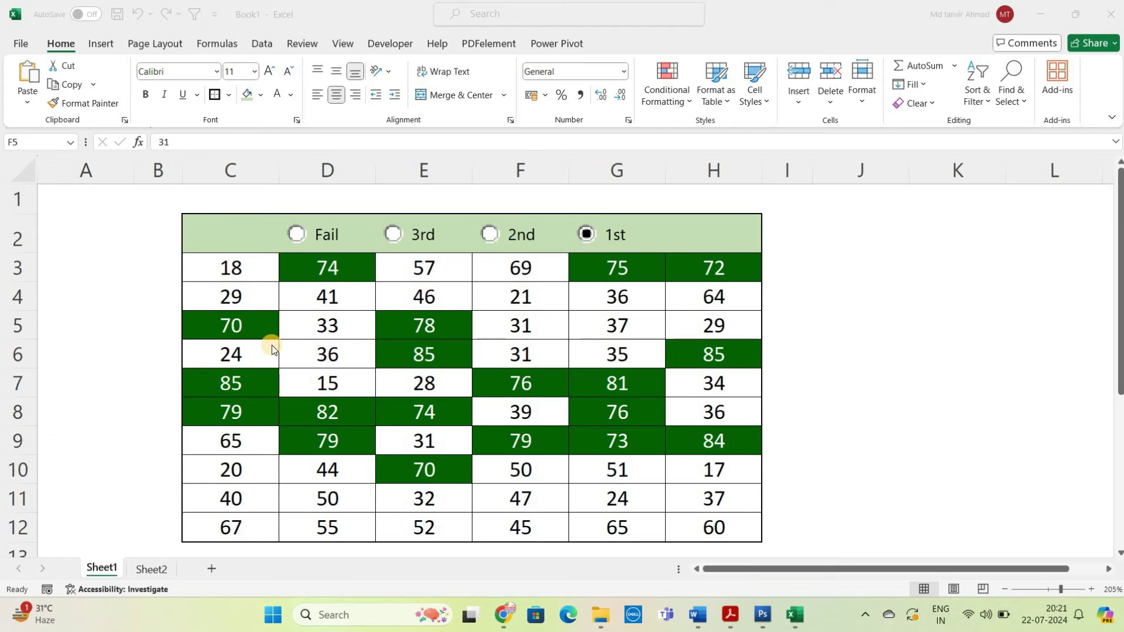
# Step: Cycle the Fail, 2nd, 3rd and 1st options to preview green highlighting, ending on 3rd, then go to Sheet2
pyautogui.click(327, 338)
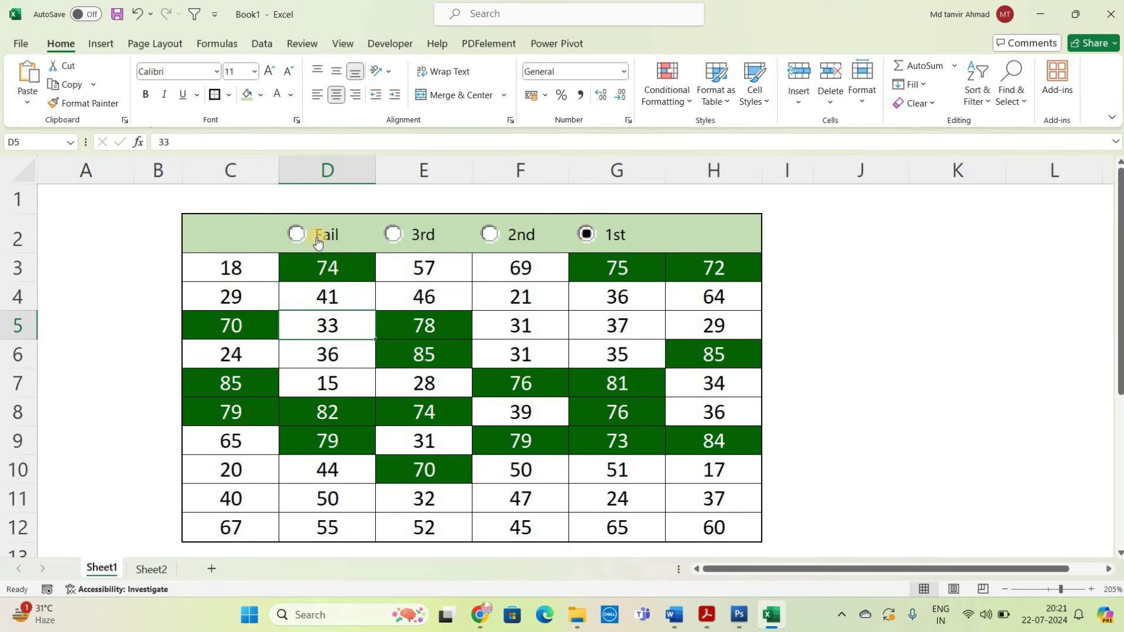
pyautogui.click(519, 240)
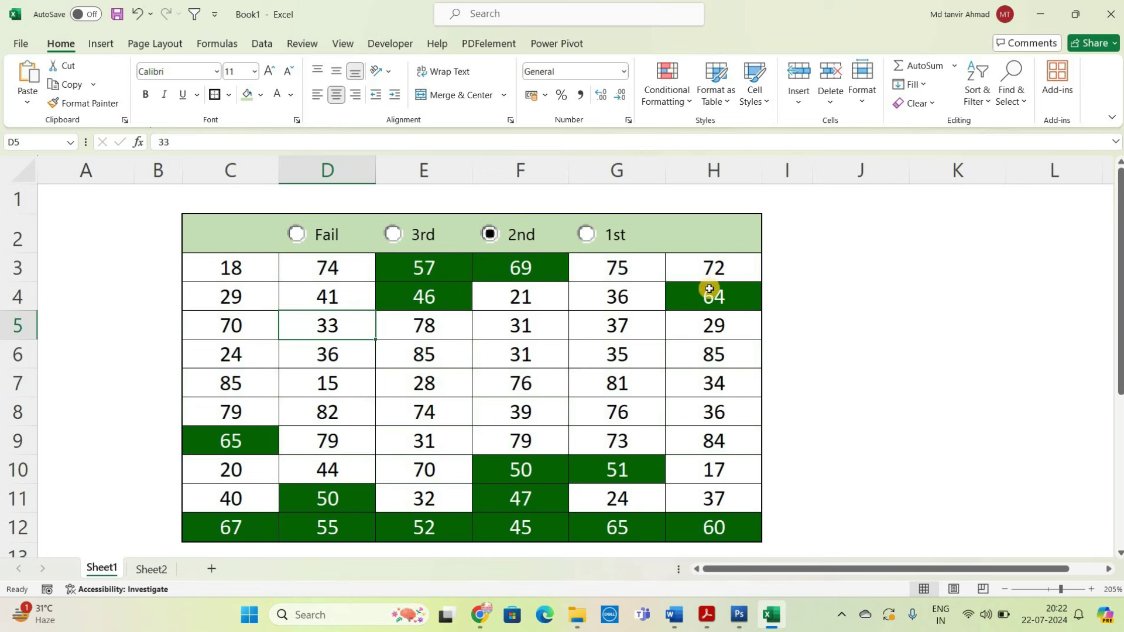
pyautogui.click(417, 239)
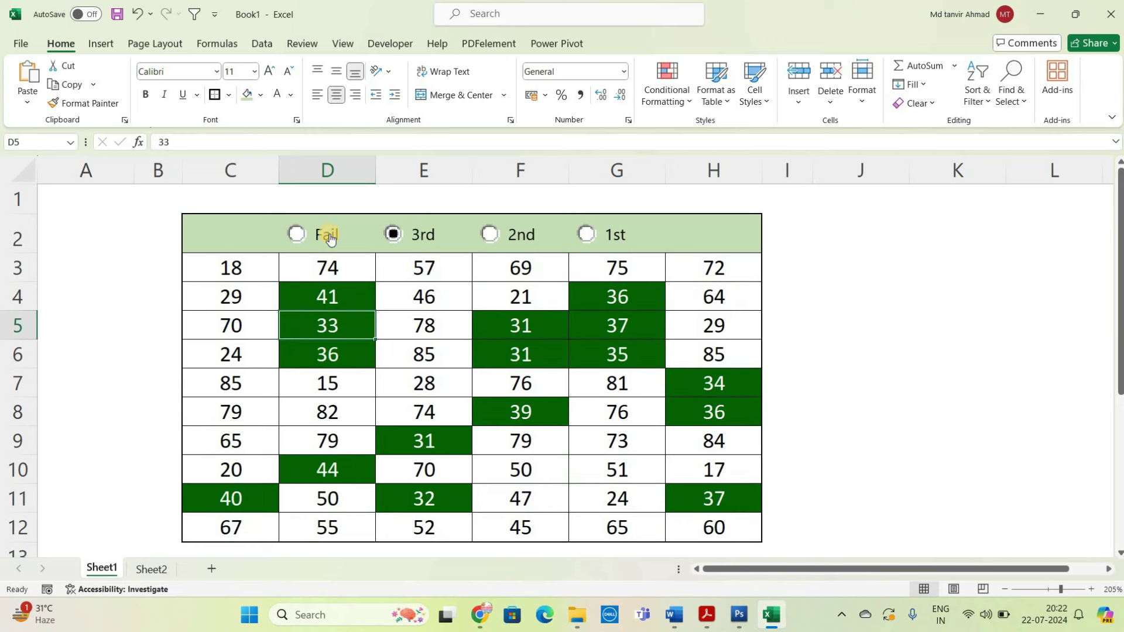
pyautogui.click(330, 237)
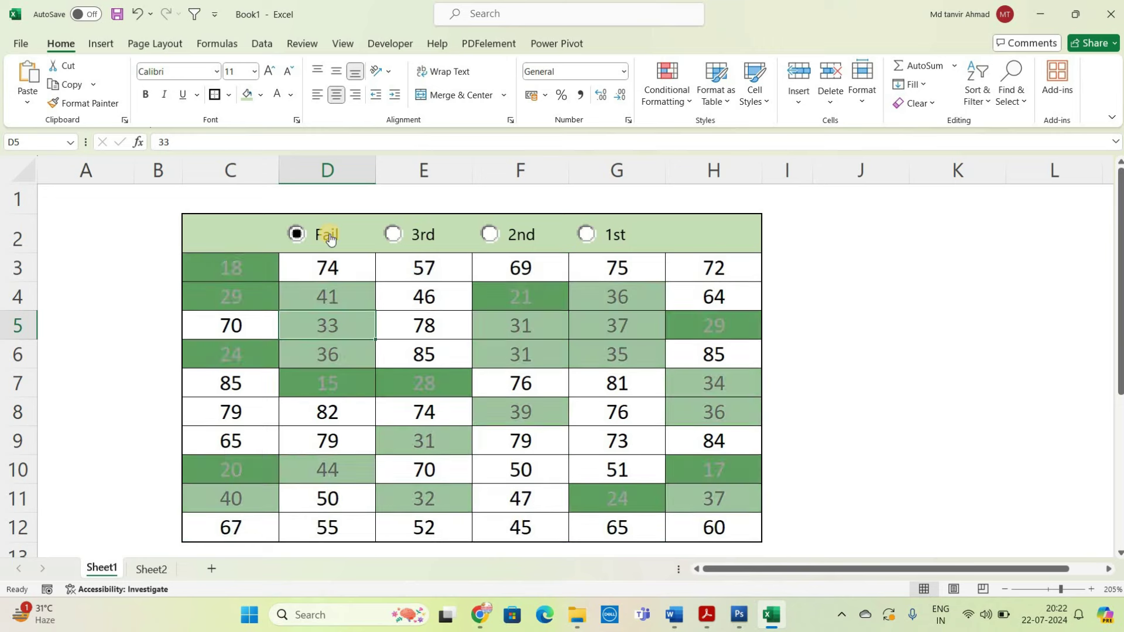
pyautogui.click(619, 235)
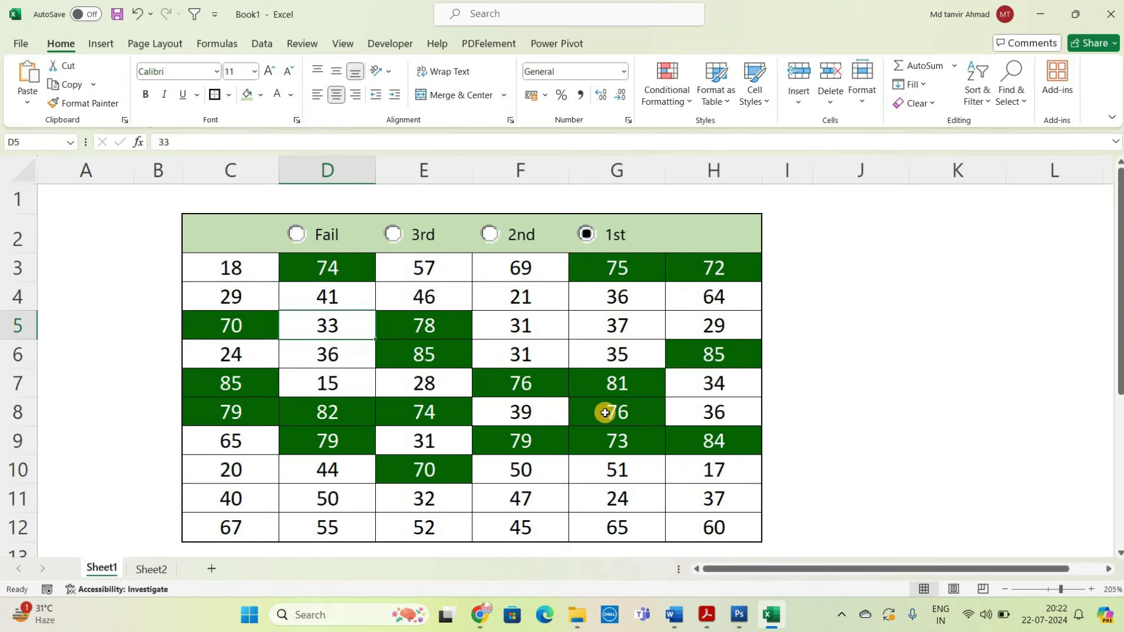
pyautogui.click(491, 234)
pyautogui.click(297, 234)
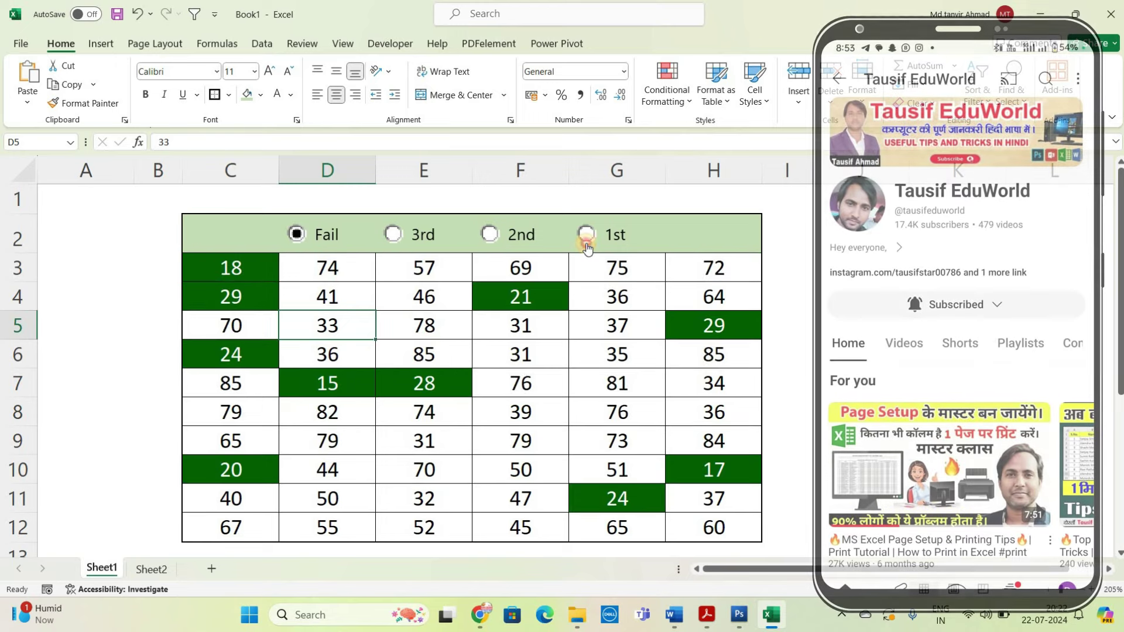
pyautogui.click(491, 237)
pyautogui.click(490, 237)
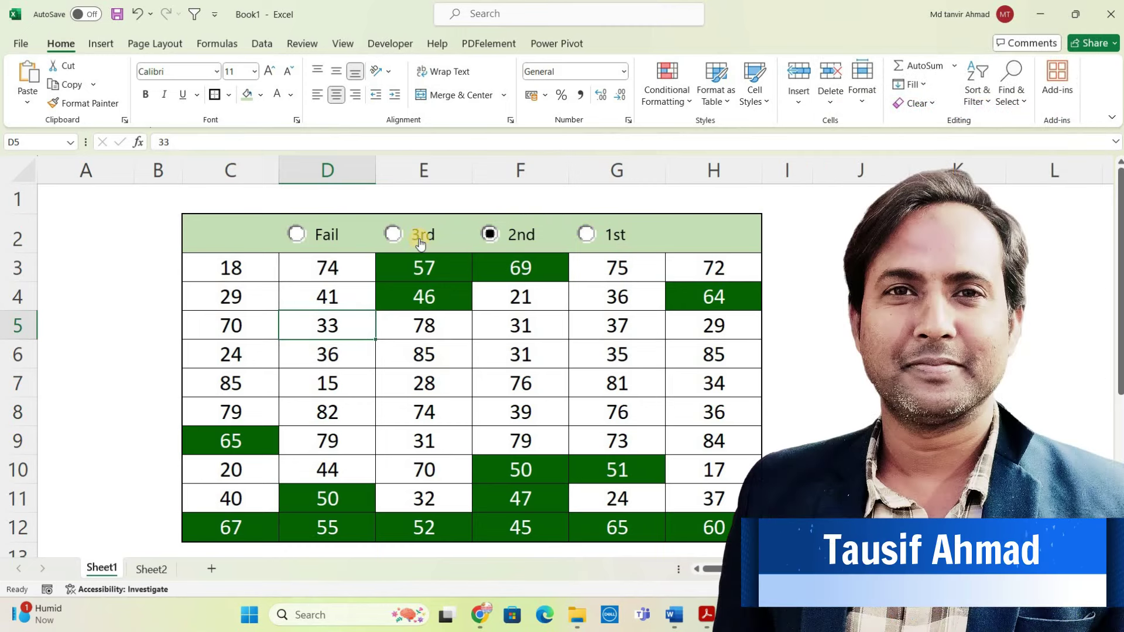
pyautogui.click(419, 240)
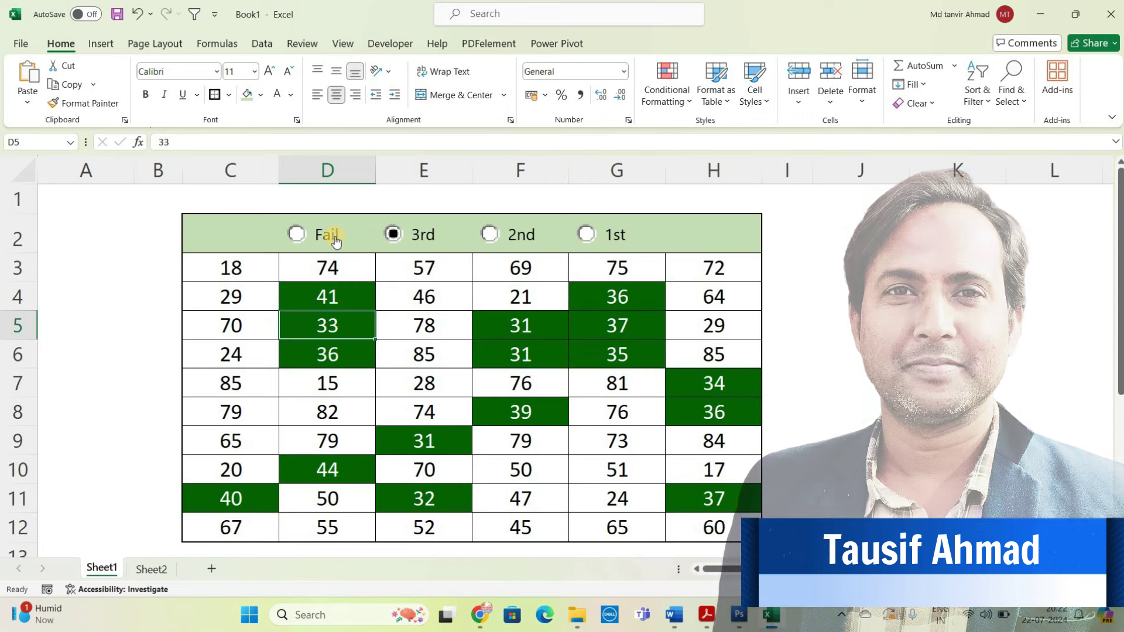
pyautogui.click(151, 569)
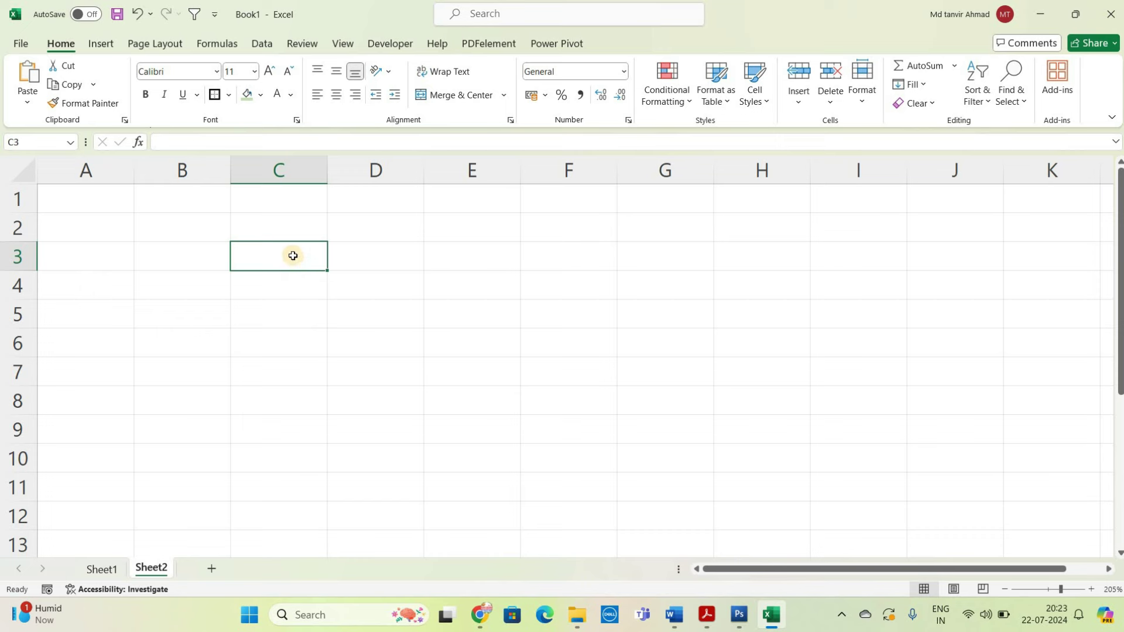
# Step: Apply All Borders to C3:H12 on Sheet2
pyautogui.moveTo(300, 256)
pyautogui.mouseDown()
pyautogui.moveTo(481, 245)
pyautogui.moveTo(775, 432)
pyautogui.moveTo(783, 509)
pyautogui.mouseUp()
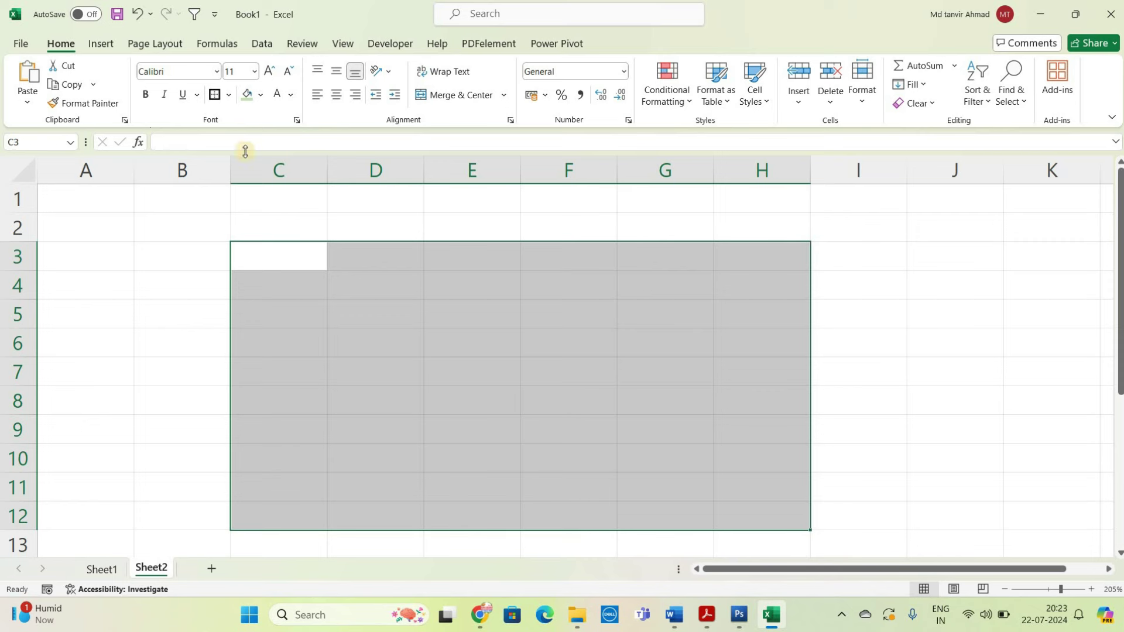
pyautogui.click(227, 100)
pyautogui.click(260, 245)
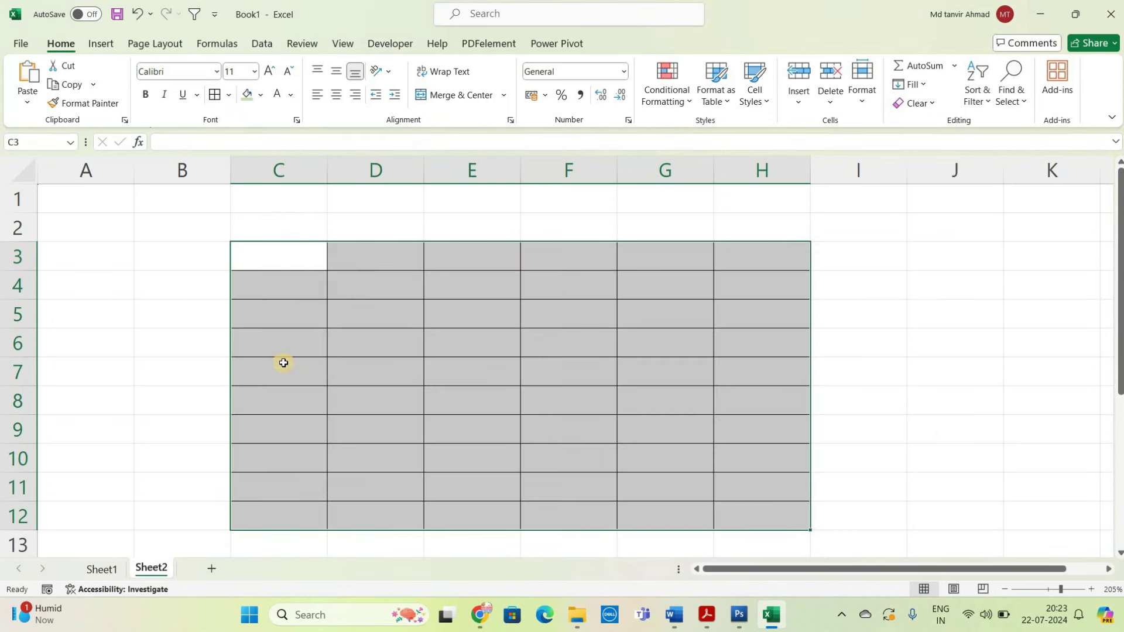
# Step: Check the new borders and reselect C3:H12 ready for numbers
pyautogui.click(276, 266)
pyautogui.hotkey('shift', 'Down')
pyautogui.moveTo(753, 490); pyautogui.dragTo(753, 502)
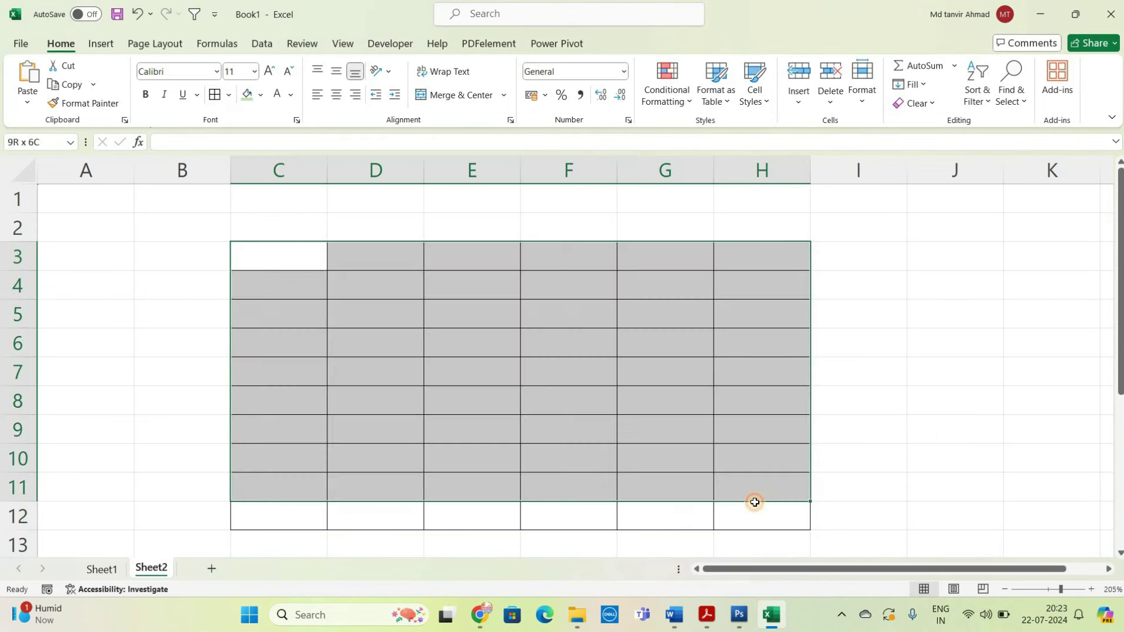
pyautogui.click(431, 415)
pyautogui.click(253, 256)
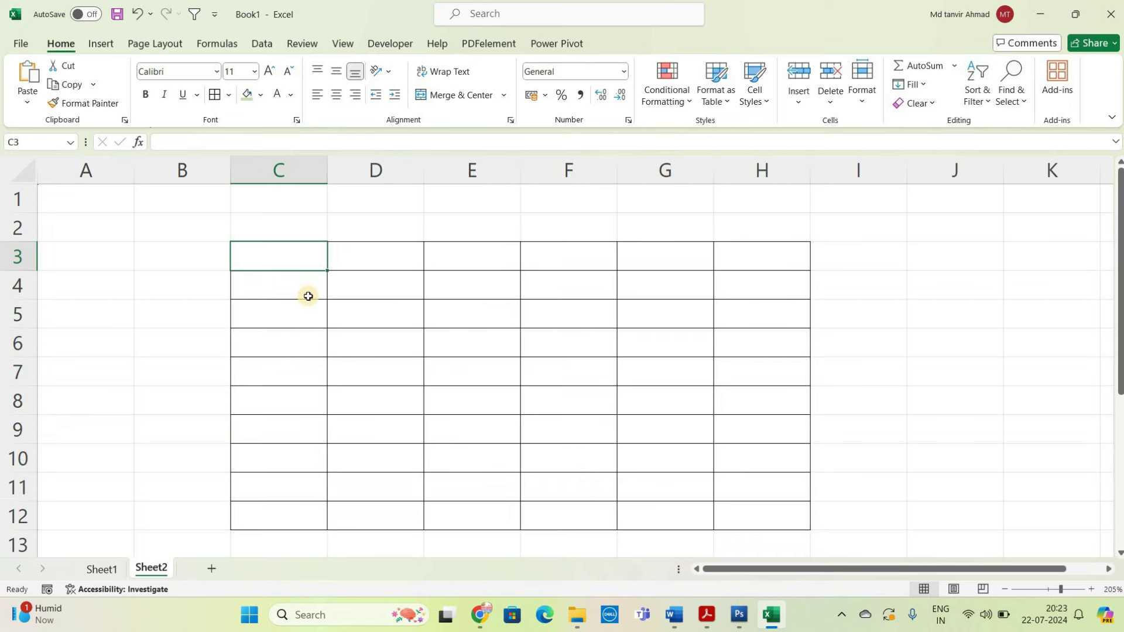
pyautogui.click(308, 297)
pyautogui.moveTo(295, 264); pyautogui.dragTo(726, 506)
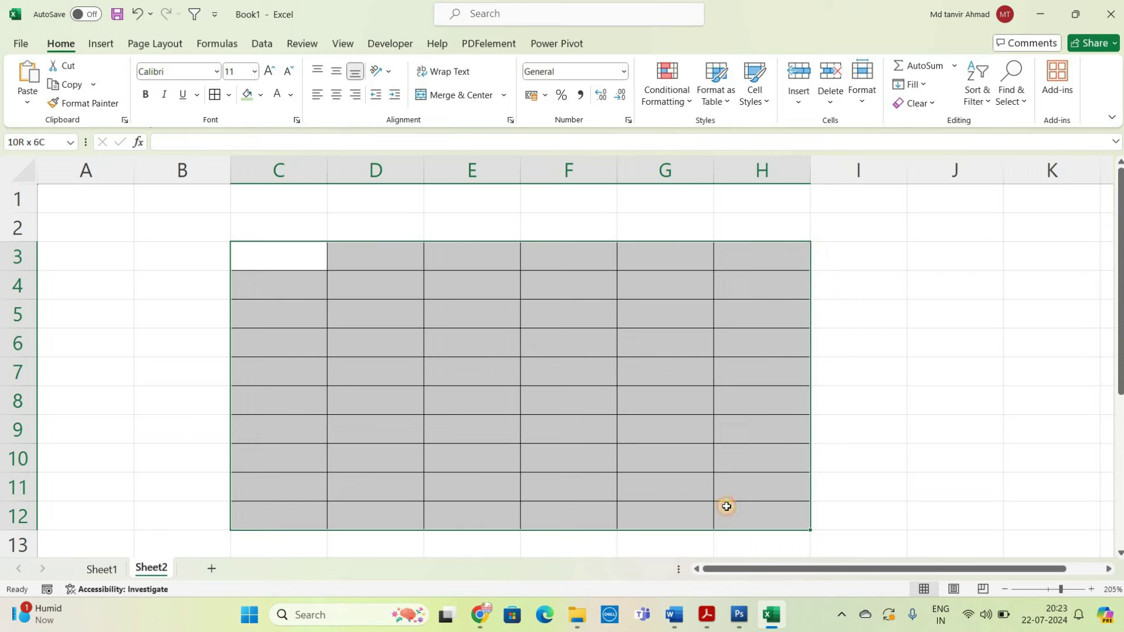
pyautogui.click(377, 338)
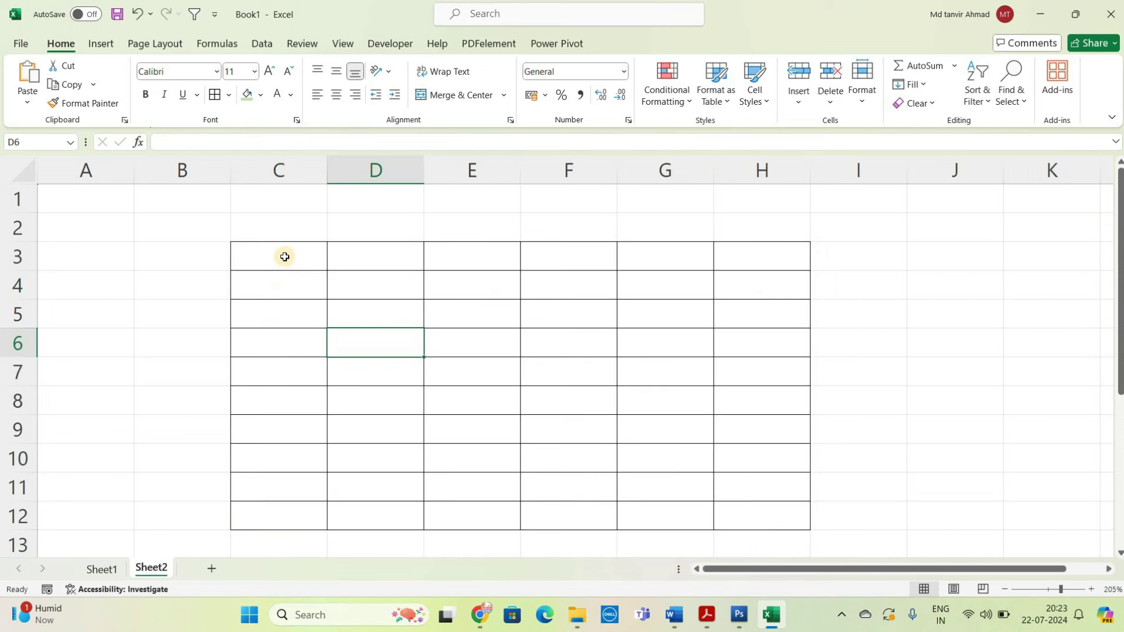
pyautogui.moveTo(285, 257); pyautogui.dragTo(720, 504)
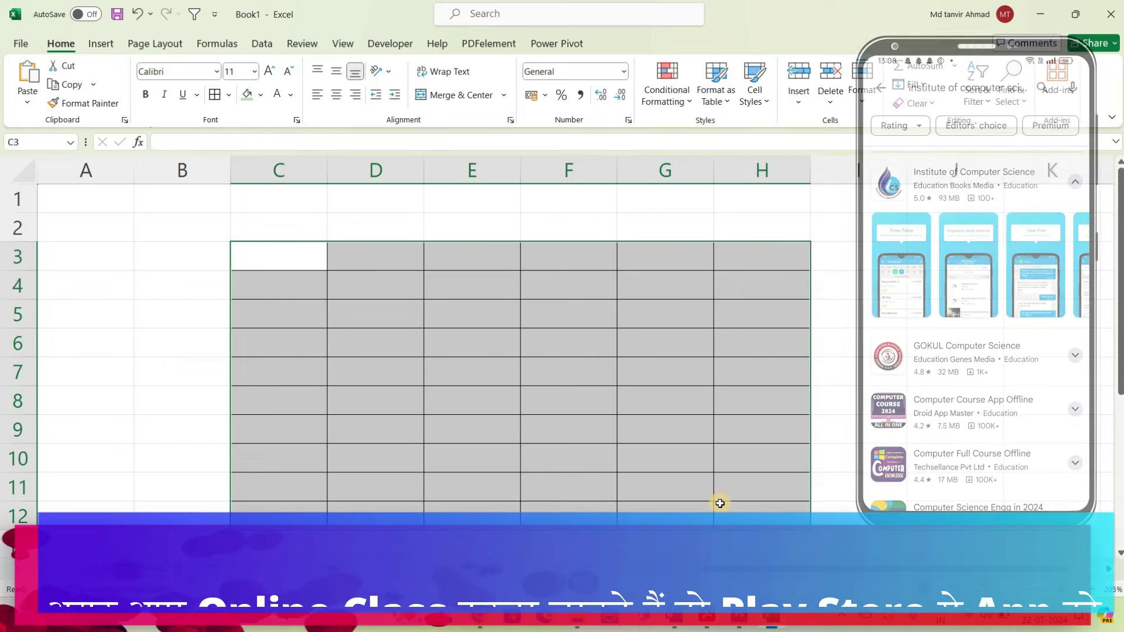
# Step: Fill every cell of C3:H12 with =RANDBETWEEN(15,85) using Ctrl+Enter
pyautogui.write('=randb')
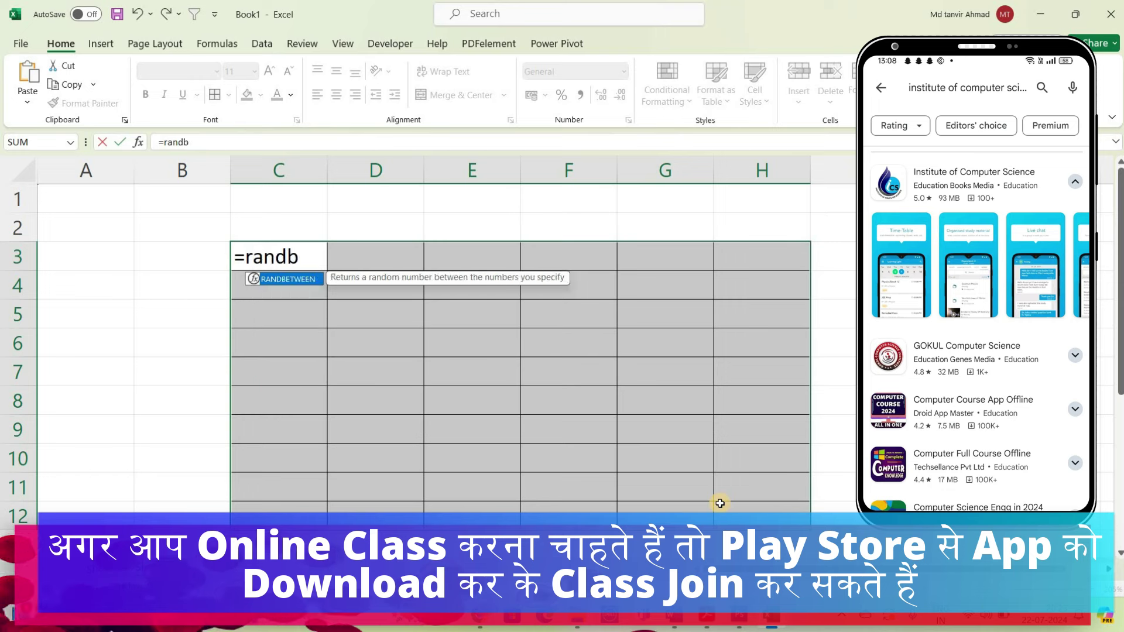
pyautogui.press('Tab')
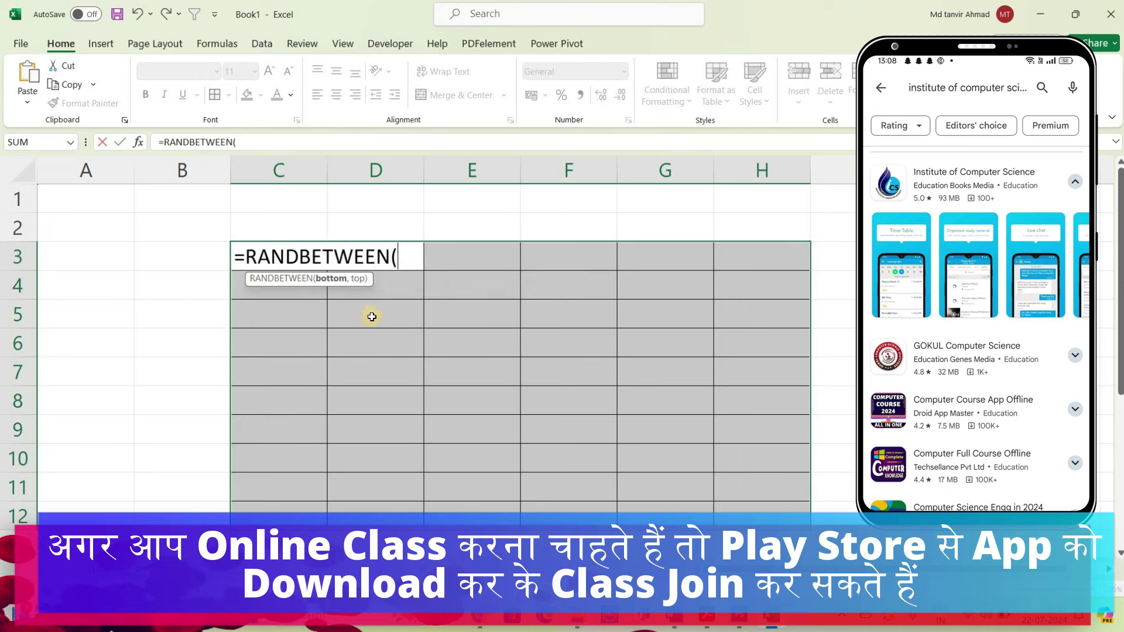
pyautogui.write('1')
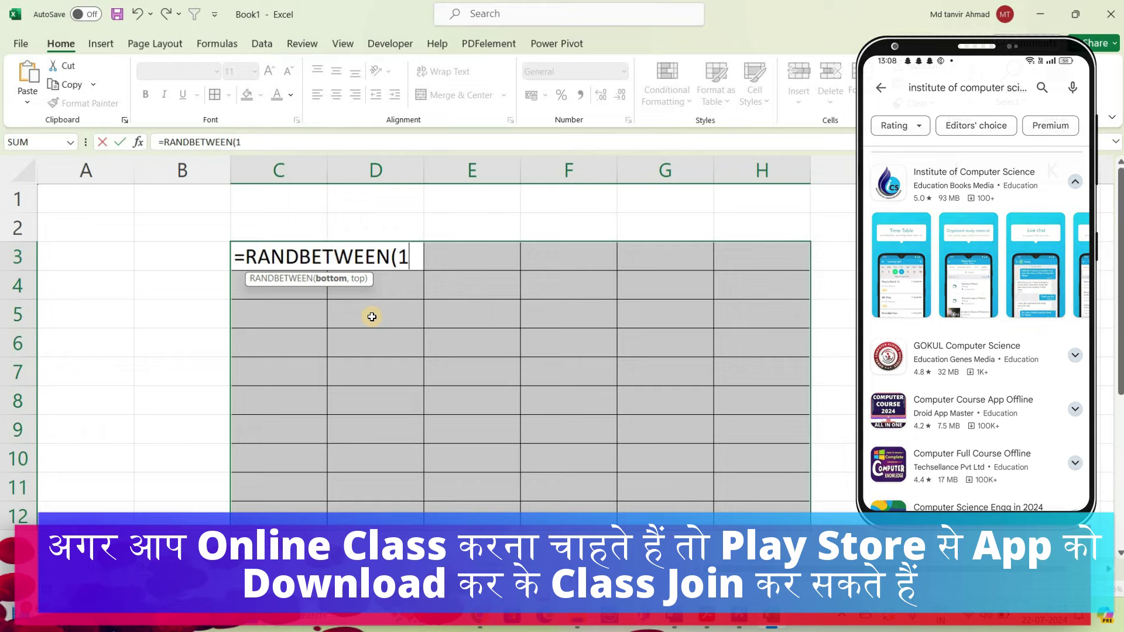
pyautogui.write('5')
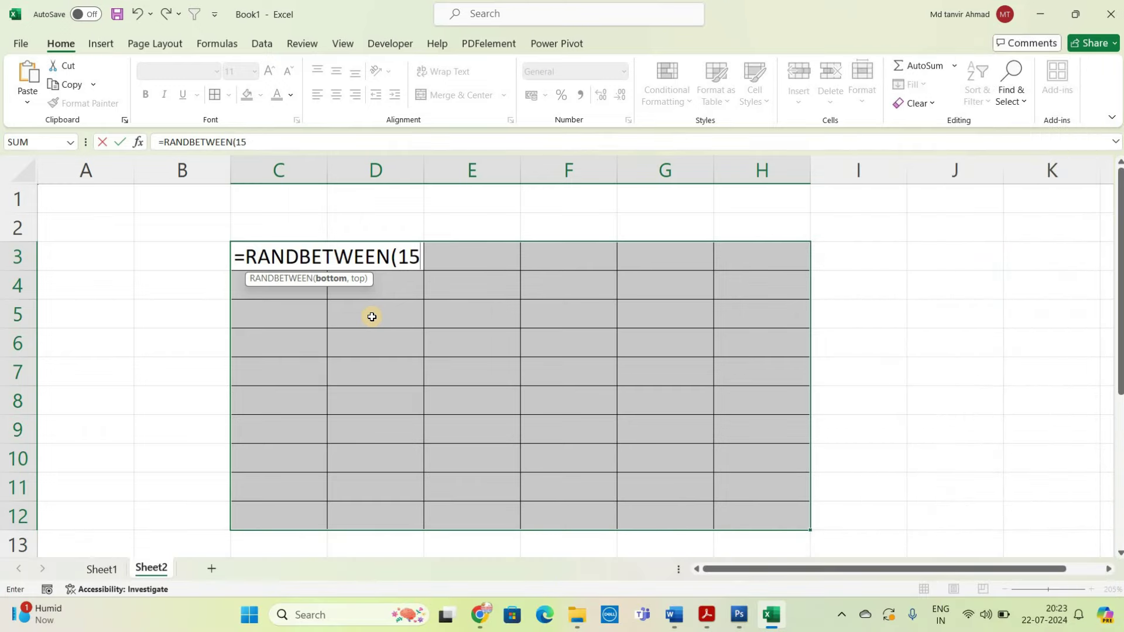
pyautogui.write(',85')
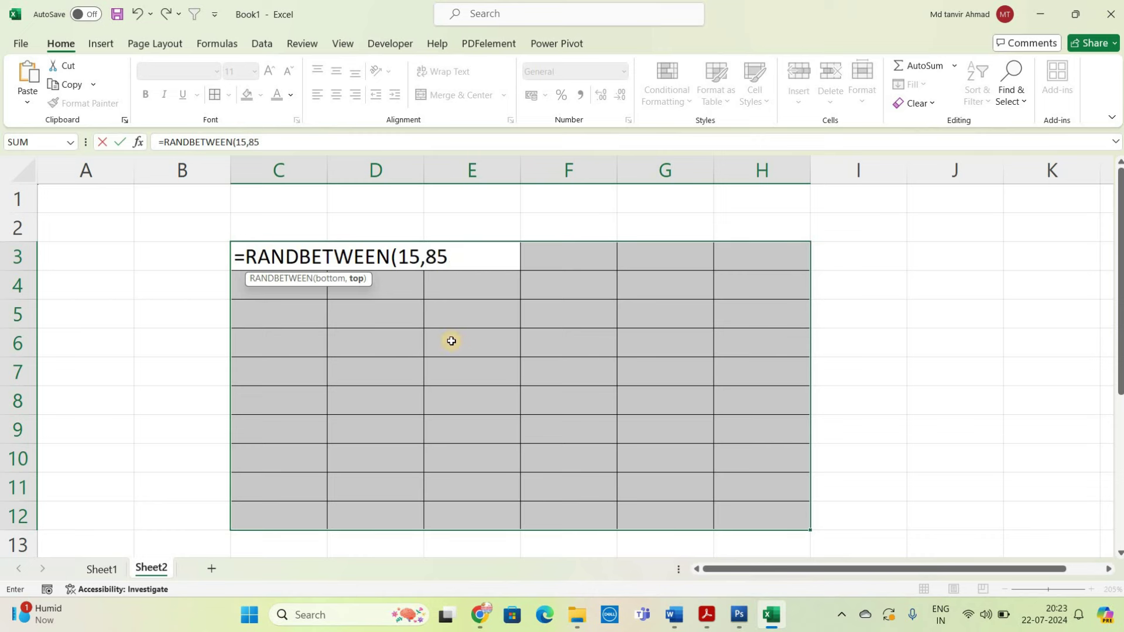
pyautogui.write(')')
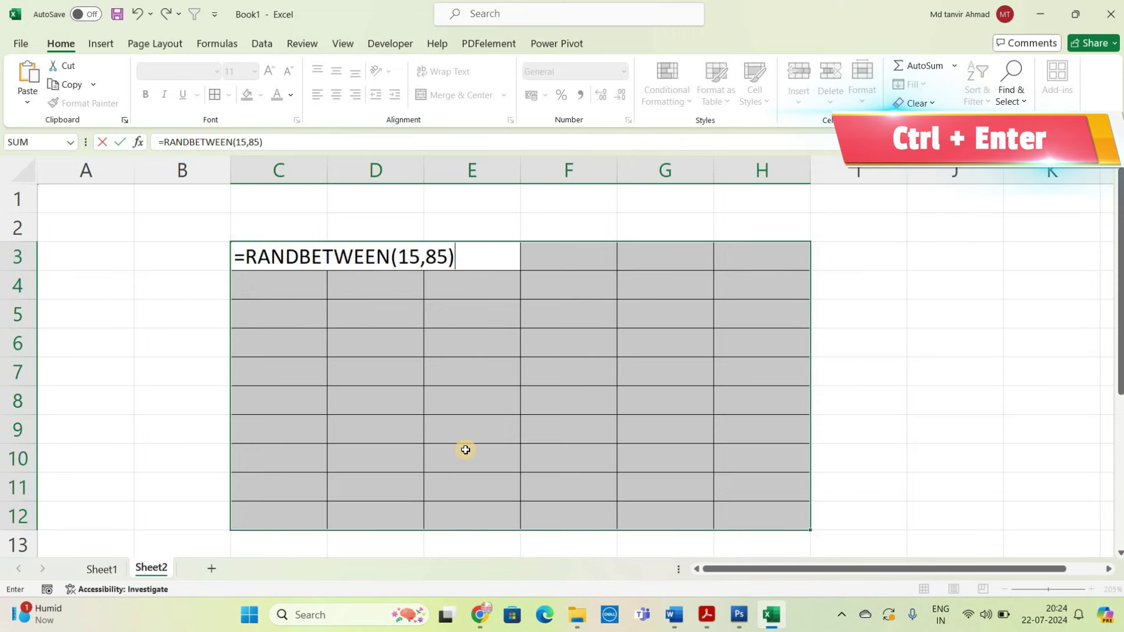
pyautogui.hotkey('ctrl', 'Return')
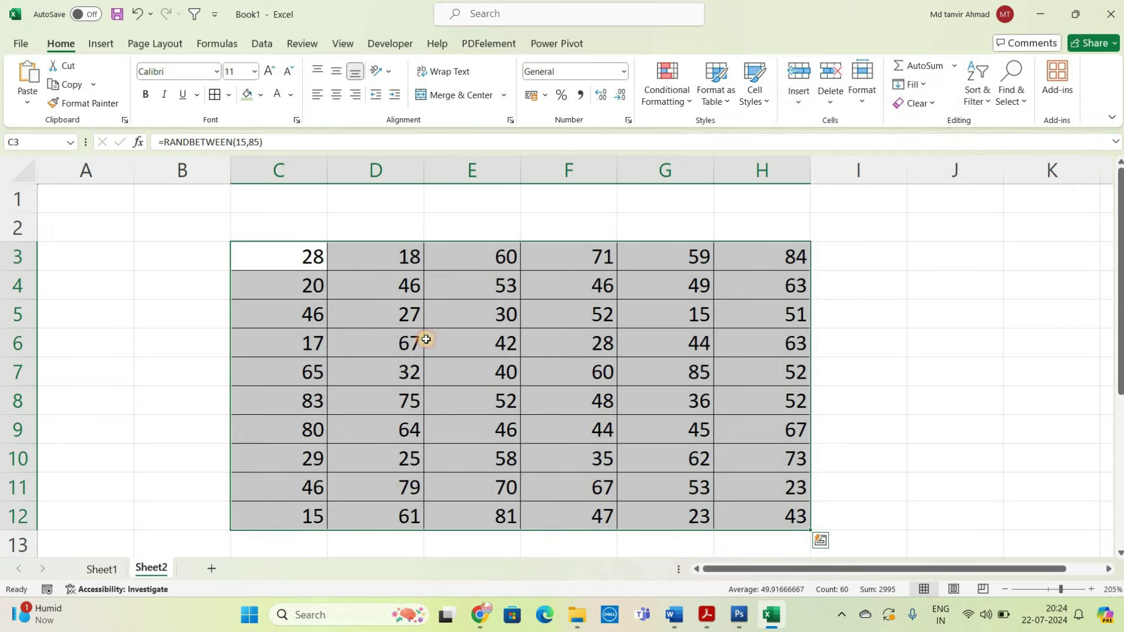
# Step: Regenerate the random numbers, then select and copy C3:H12
pyautogui.click(506, 394)
pyautogui.click(695, 458)
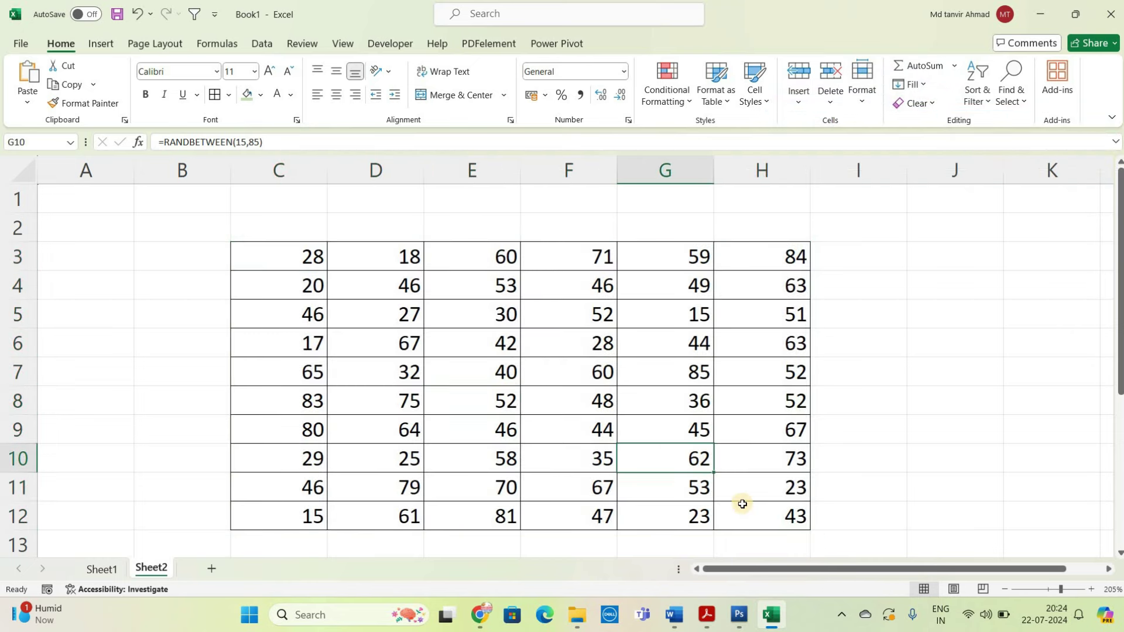
pyautogui.doubleClick(389, 351)
pyautogui.press('Return')
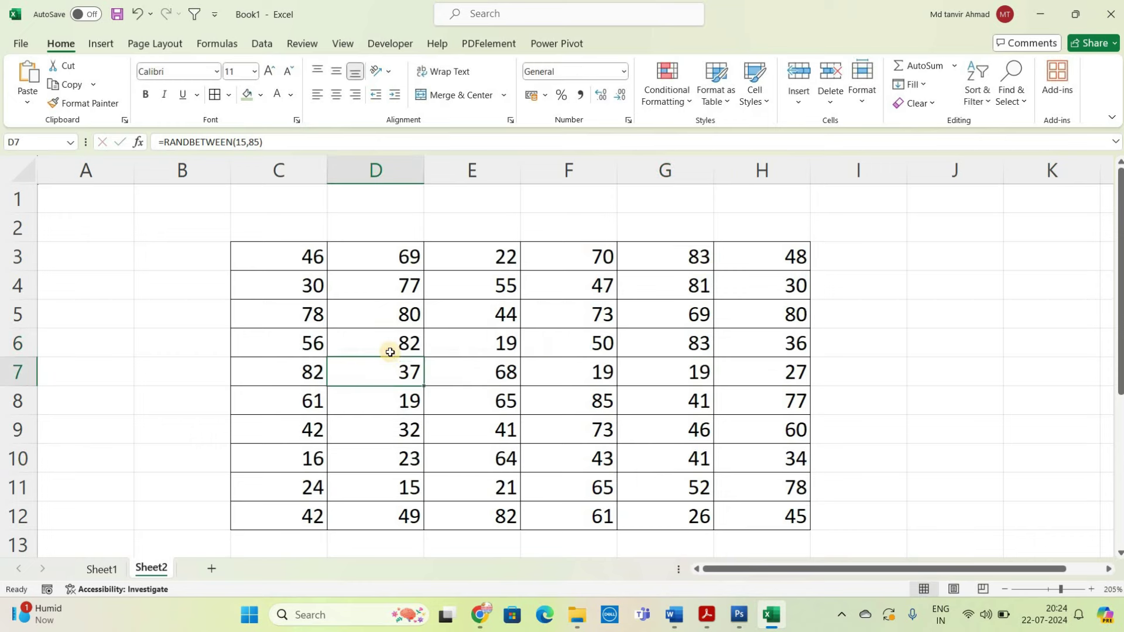
pyautogui.press('Up')
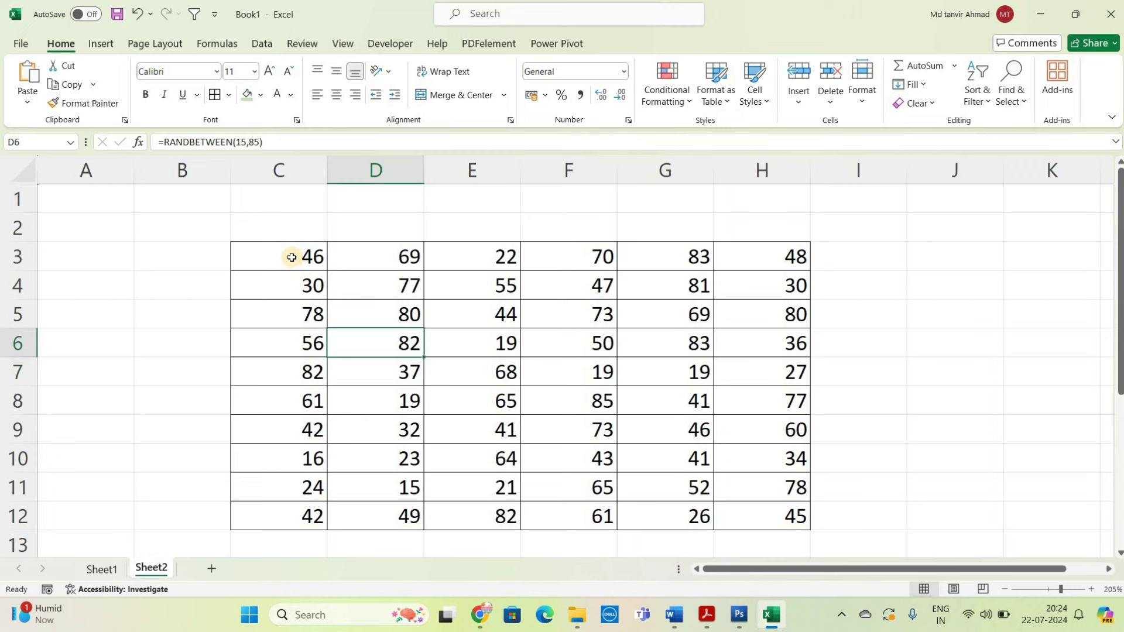
pyautogui.moveTo(291, 258); pyautogui.dragTo(731, 509)
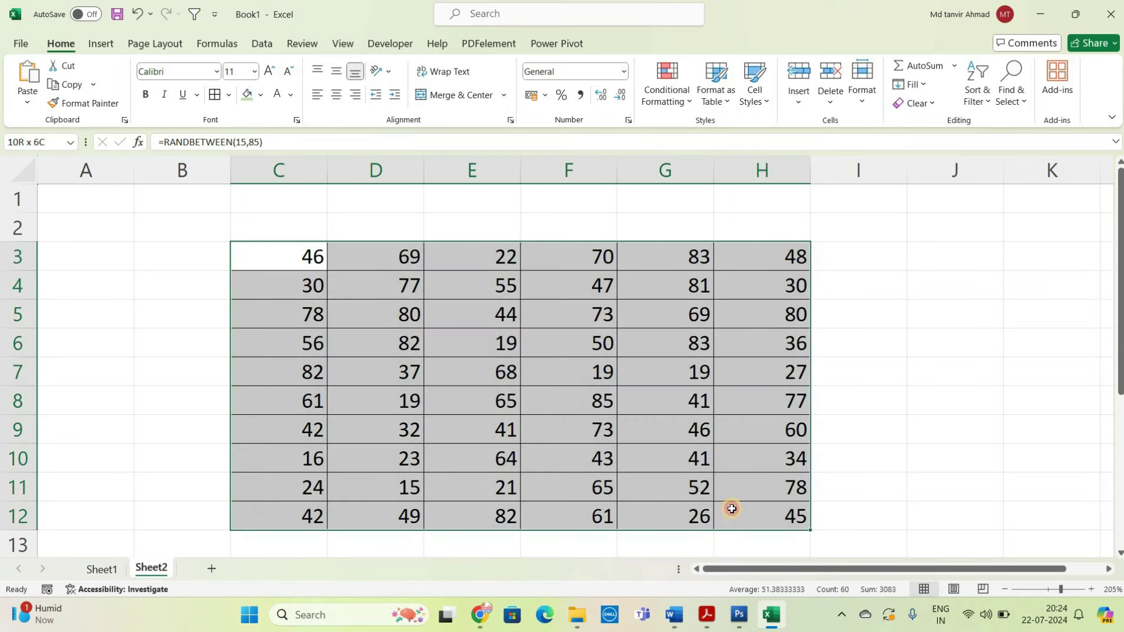
pyautogui.hotkey('ctrl', 'c')
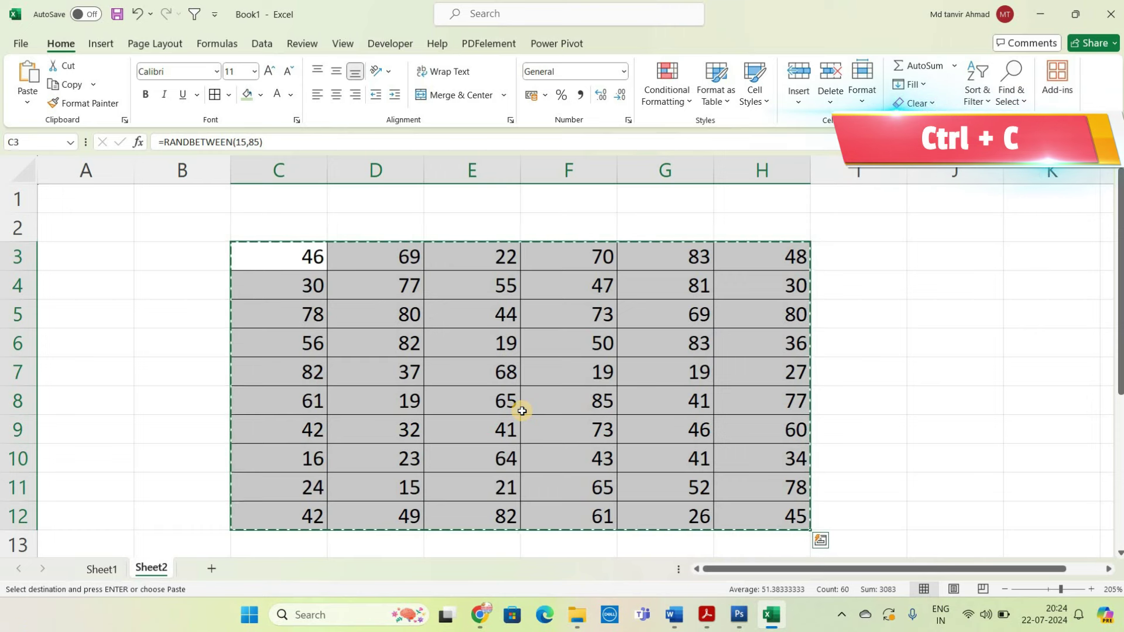
# Step: Paste C3:H12 back as values only, replacing the RANDBETWEEN formulas
pyautogui.hotkey('ctrl', 'alt', 'v')
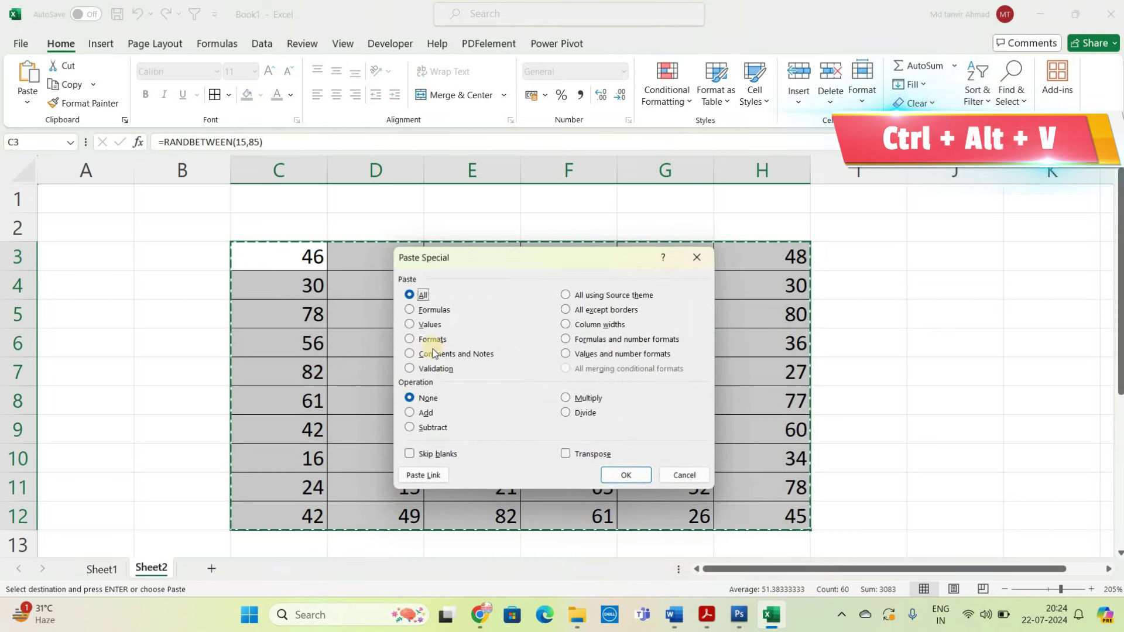
pyautogui.click(431, 326)
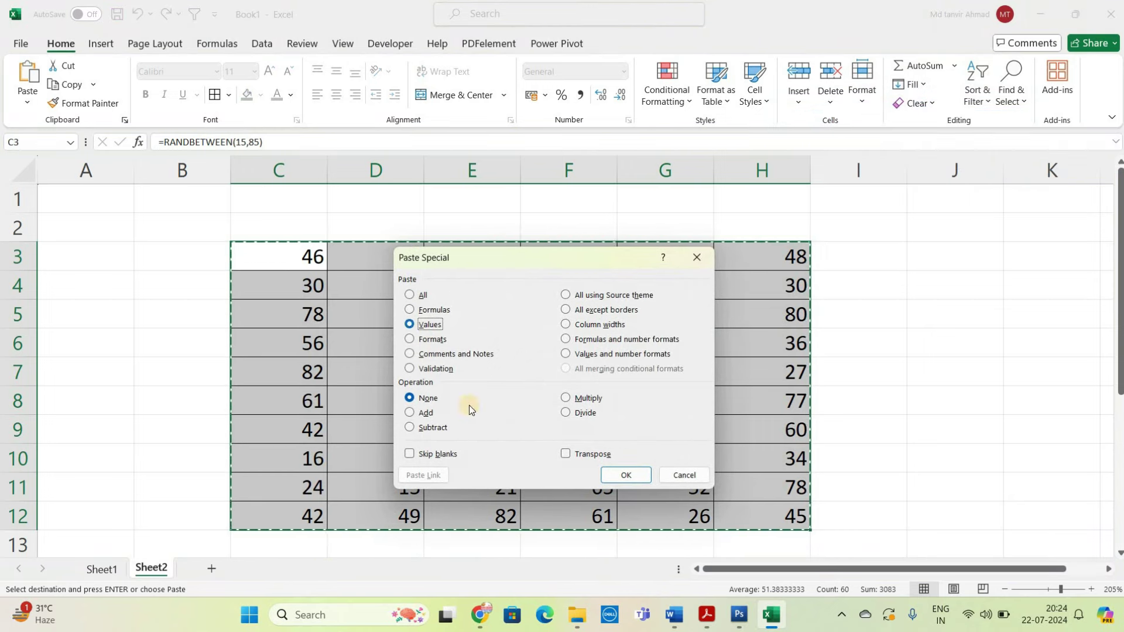
pyautogui.click(612, 476)
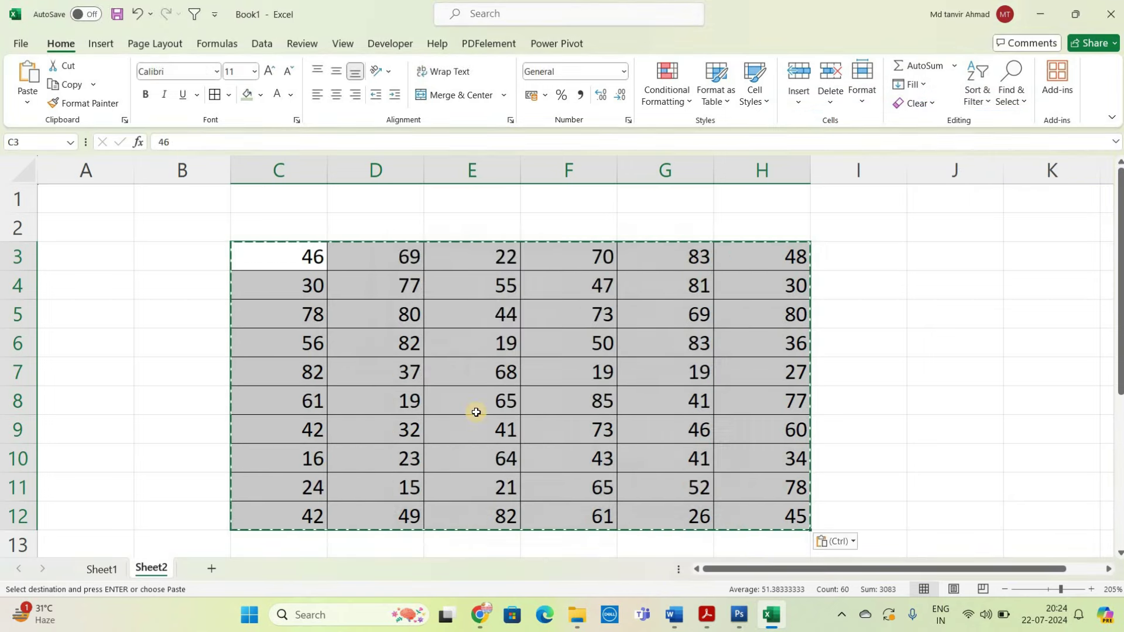
pyautogui.click(404, 403)
# Step: Centre the numbers in C3:H12
pyautogui.moveTo(288, 256); pyautogui.dragTo(760, 515)
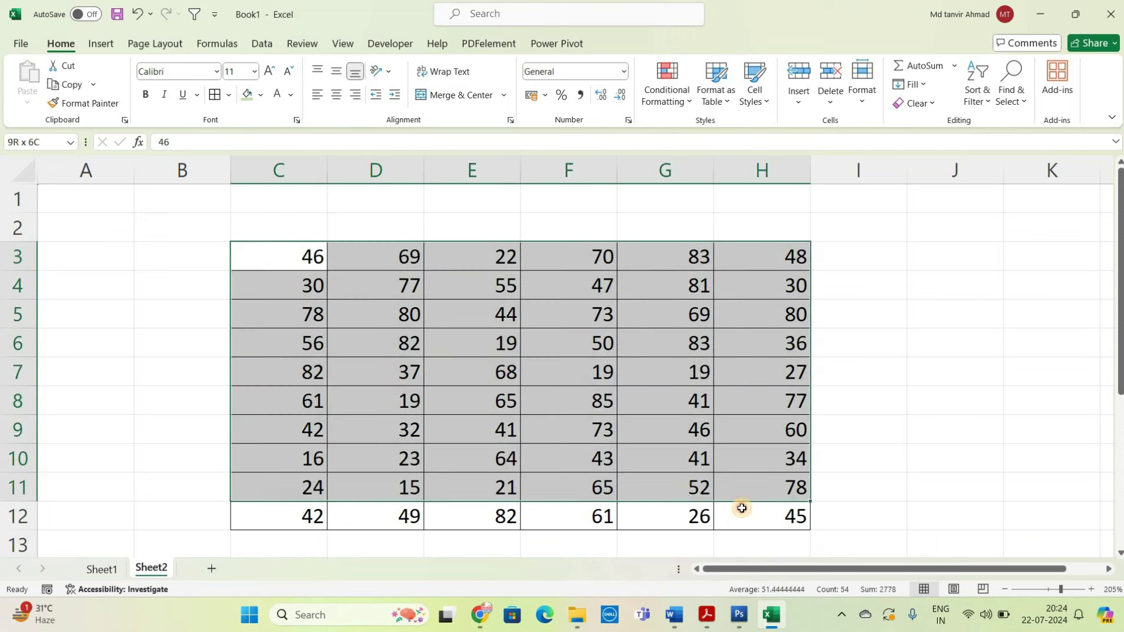
pyautogui.click(337, 102)
pyautogui.click(449, 319)
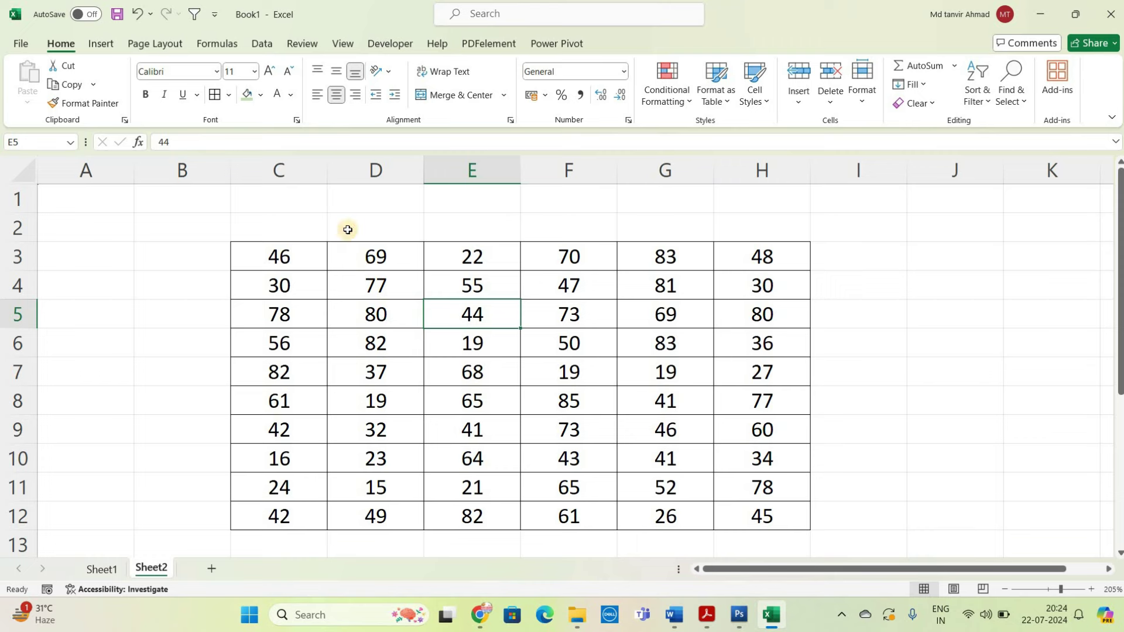
pyautogui.click(347, 229)
pyautogui.press('Right')
pyautogui.press('Right')
pyautogui.press('Right')
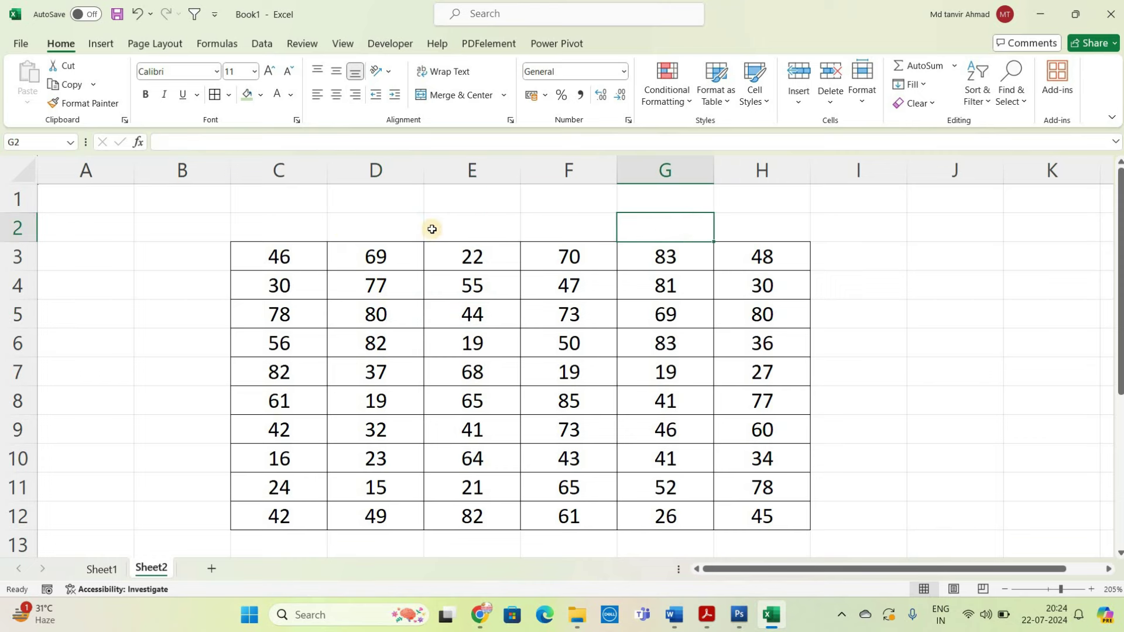
# Step: Draw a Form Control option button in cell D2 from the Developer tab
pyautogui.click(398, 228)
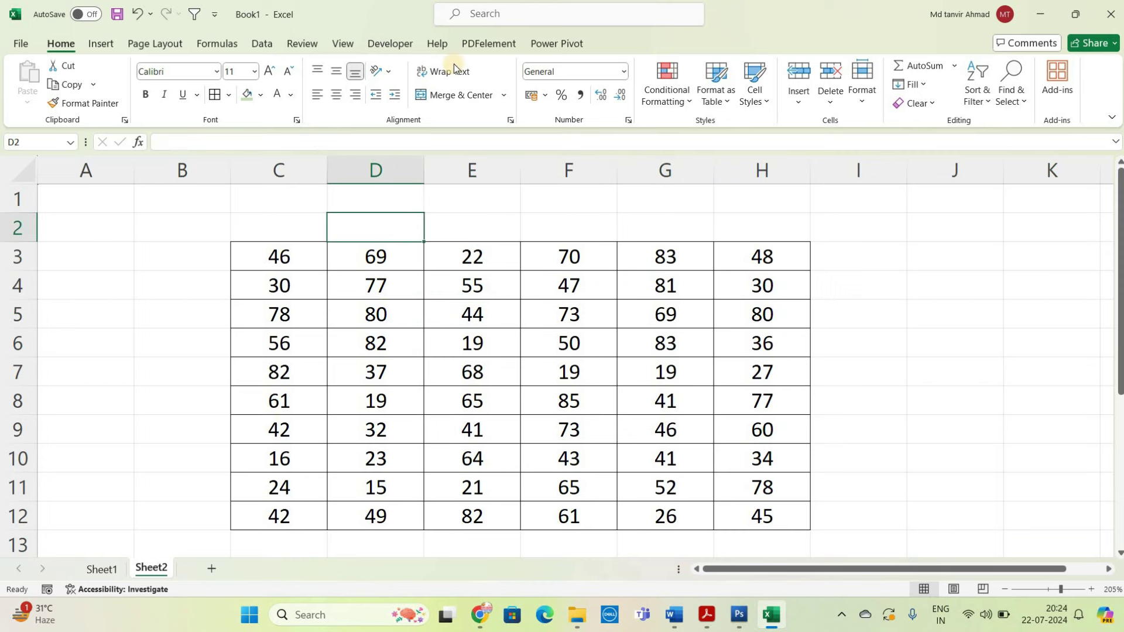
pyautogui.click(406, 44)
pyautogui.click(328, 103)
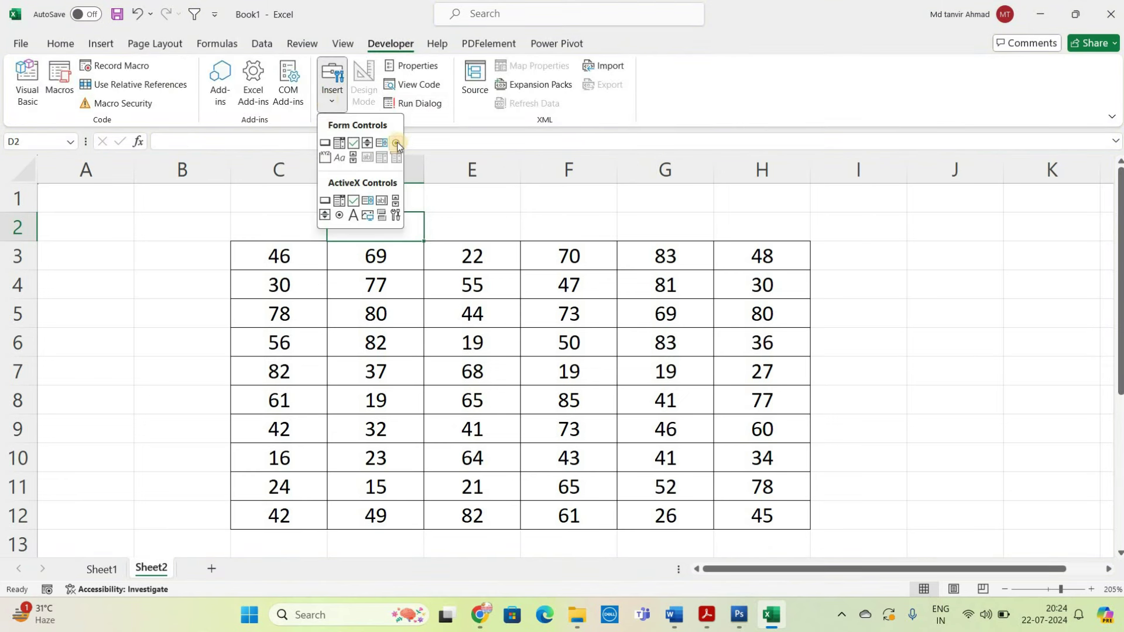
pyautogui.click(397, 143)
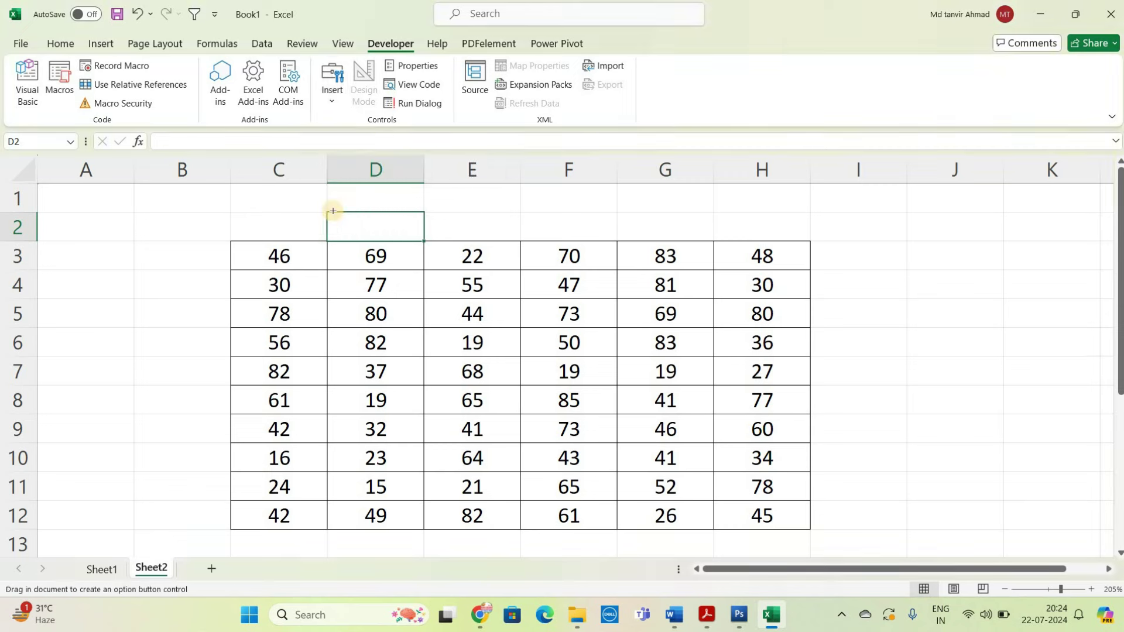
pyautogui.moveTo(332, 211); pyautogui.dragTo(372, 245)
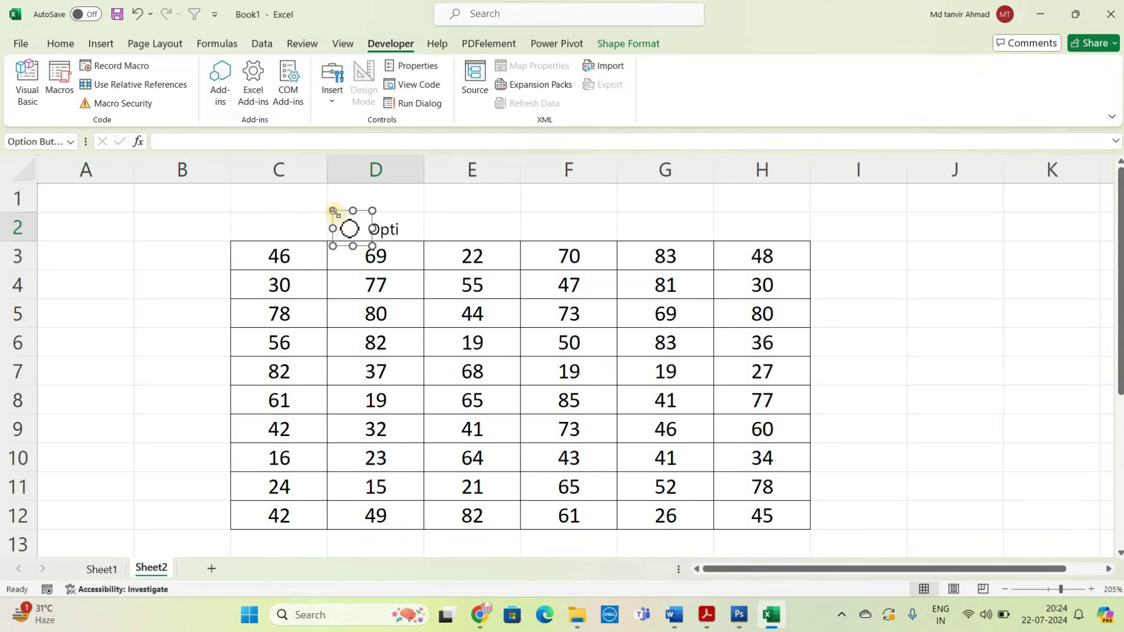
# Step: Make row 2 taller, reposition and widen the button, and relabel it Fail
pyautogui.click(169, 234)
pyautogui.moveTo(26, 241); pyautogui.dragTo(219, 245)
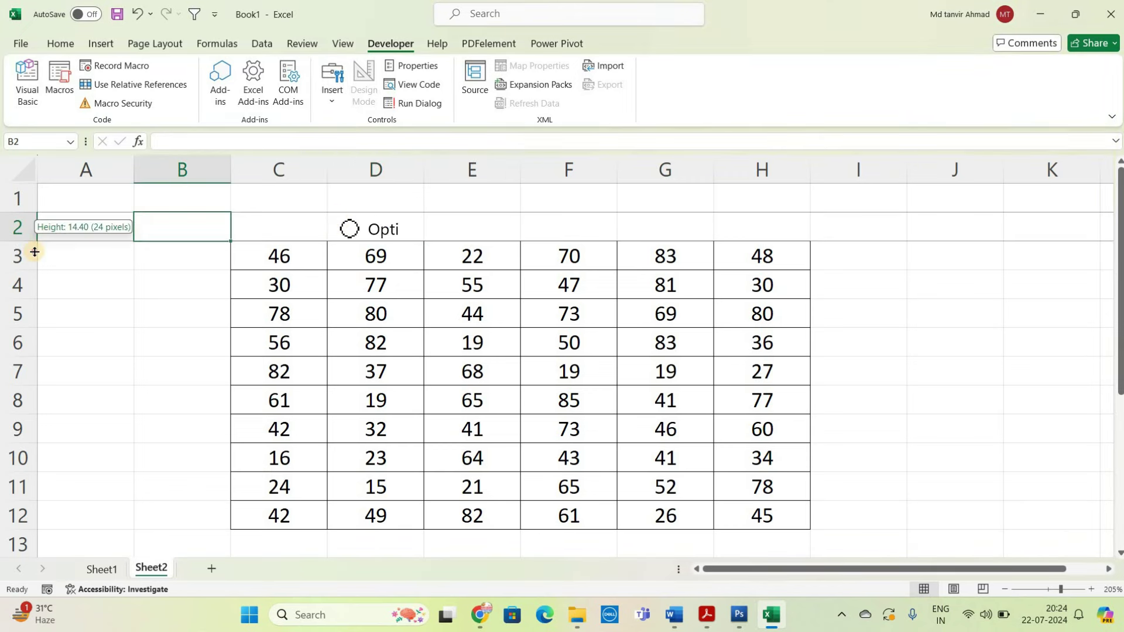
pyautogui.keyDown('ctrl'); pyautogui.click(351, 234); pyautogui.keyUp('ctrl')
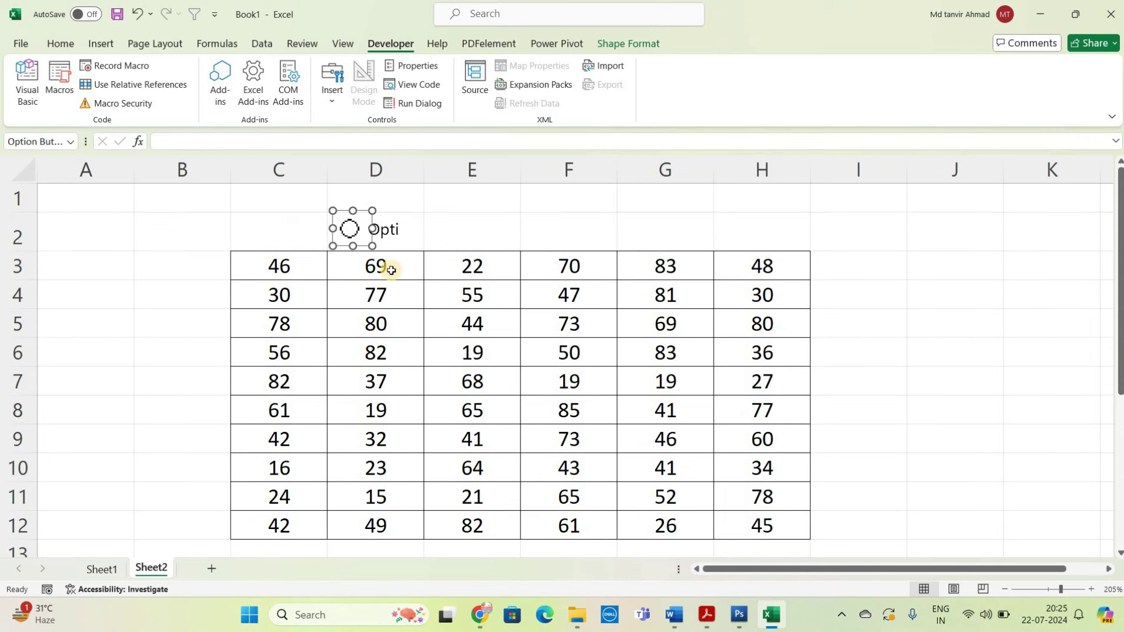
pyautogui.press('Down')
pyautogui.press('Down')
pyautogui.press('Down')
pyautogui.press('Down')
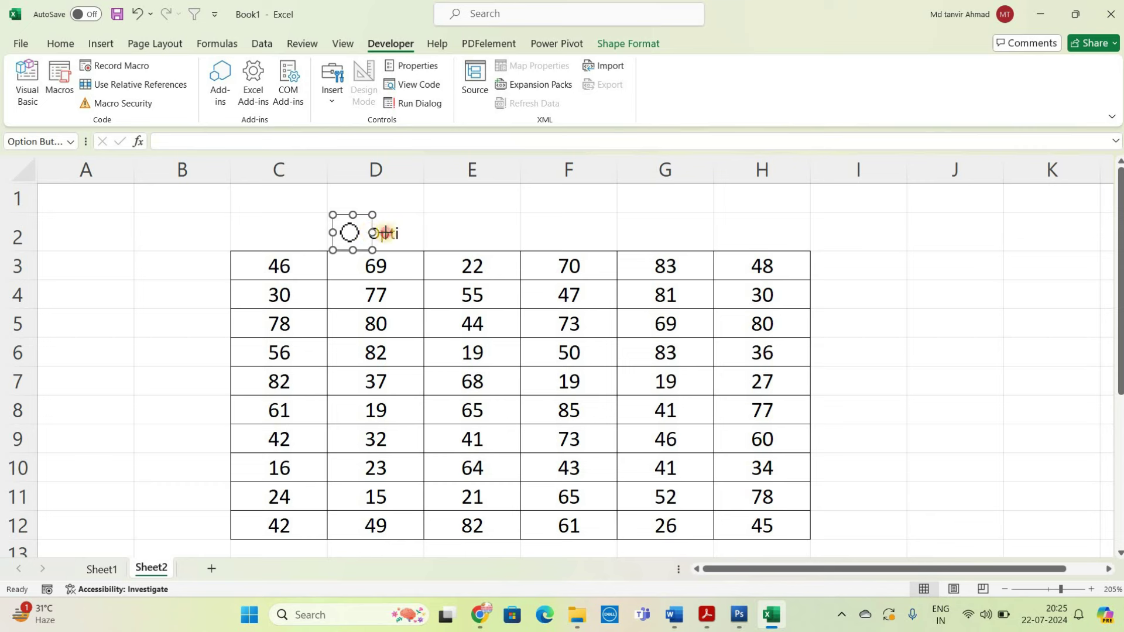
pyautogui.moveTo(372, 233); pyautogui.dragTo(396, 233)
pyautogui.click(364, 237)
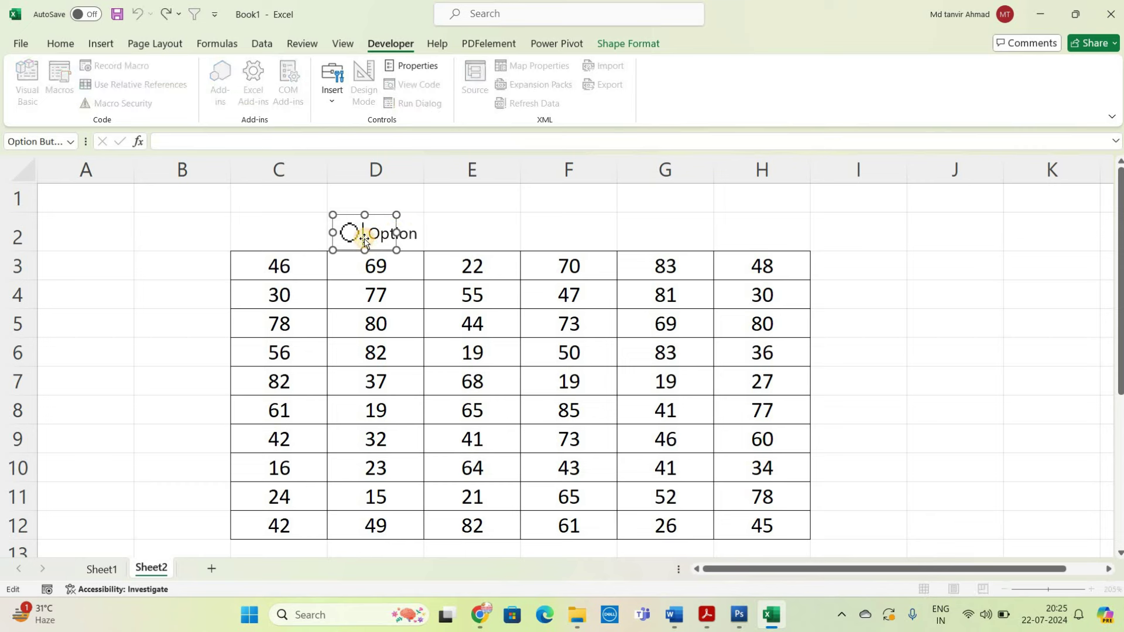
pyautogui.press('Delete')
pyautogui.press('Delete')
pyautogui.write('Fail')
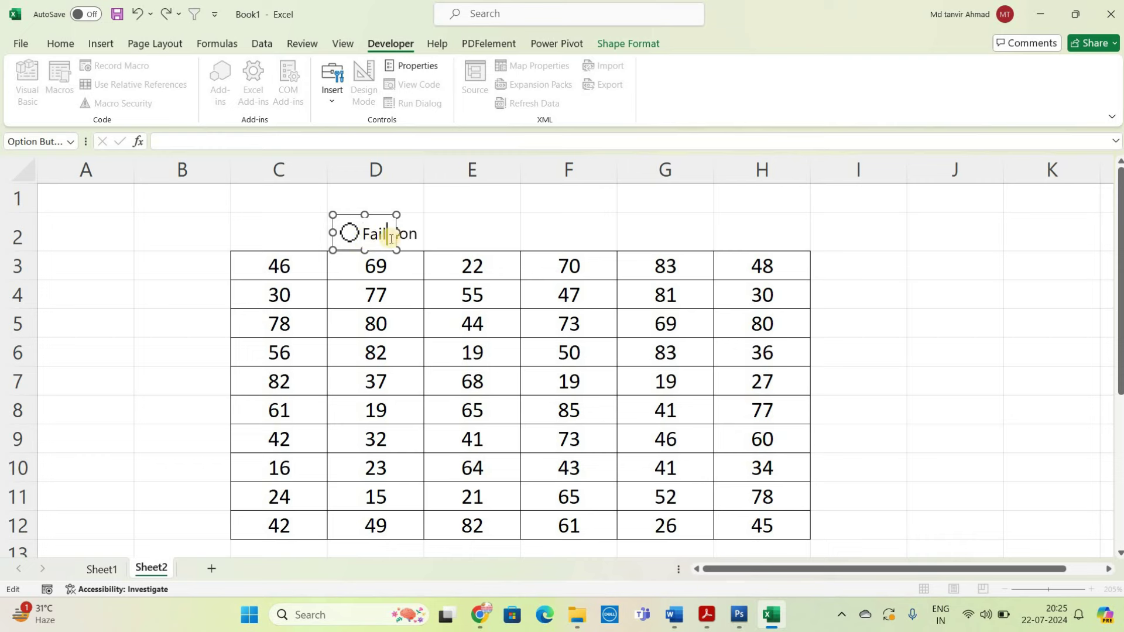
pyautogui.click(426, 246)
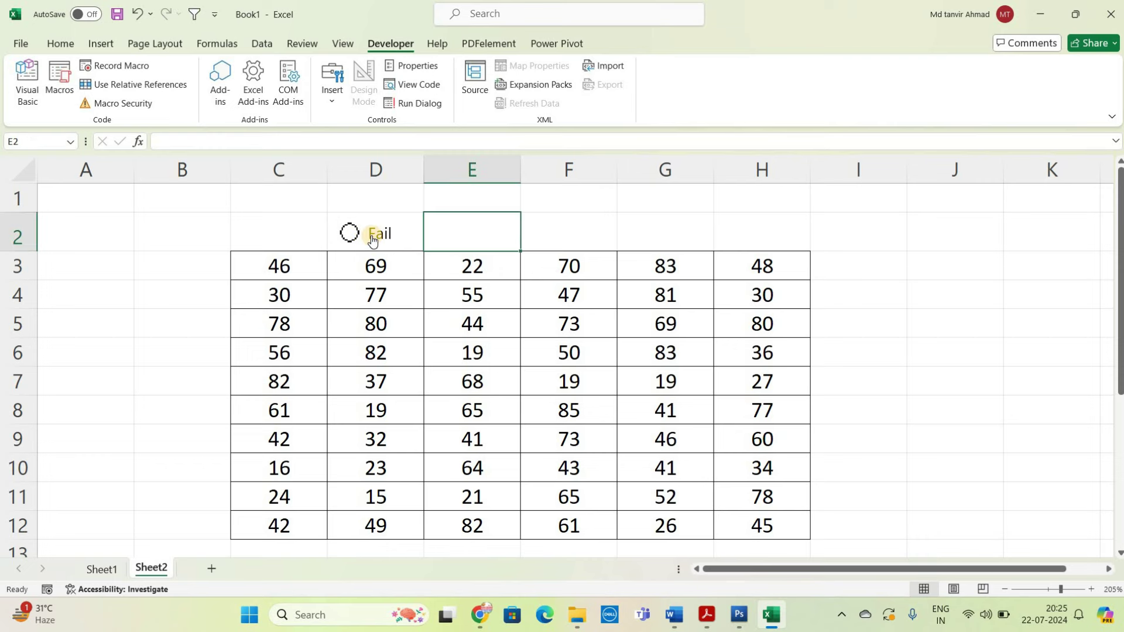
pyautogui.rightClick(347, 234)
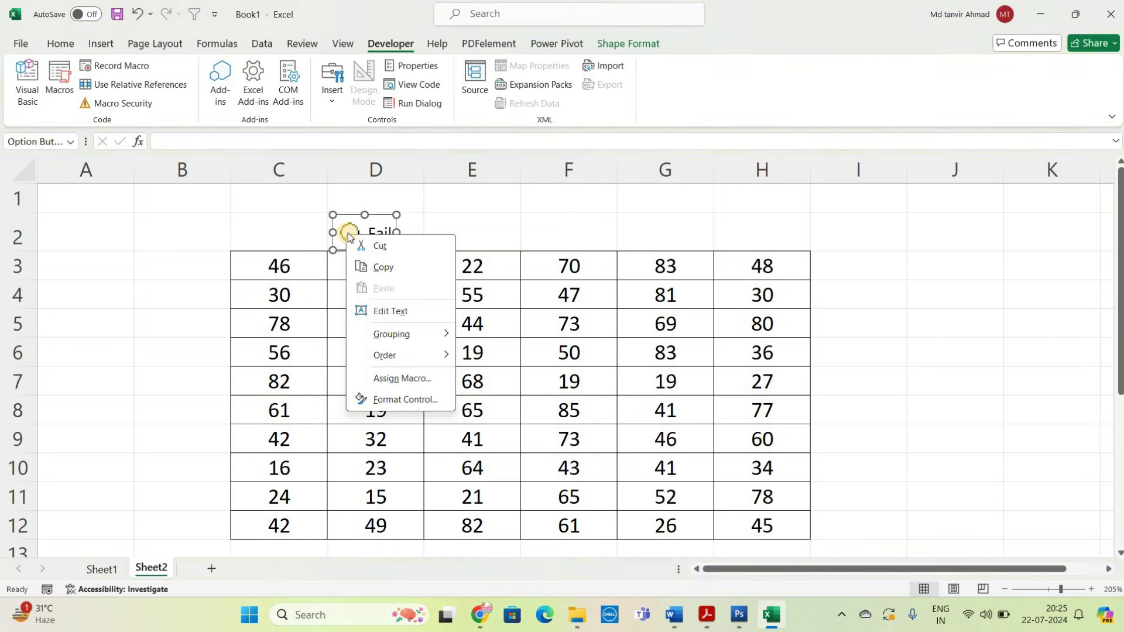
# Step: Link the Fail button to $J$1 with 3-D shading, then select it so J1 shows 1
pyautogui.click(390, 399)
pyautogui.moveTo(489, 209); pyautogui.dragTo(564, 263)
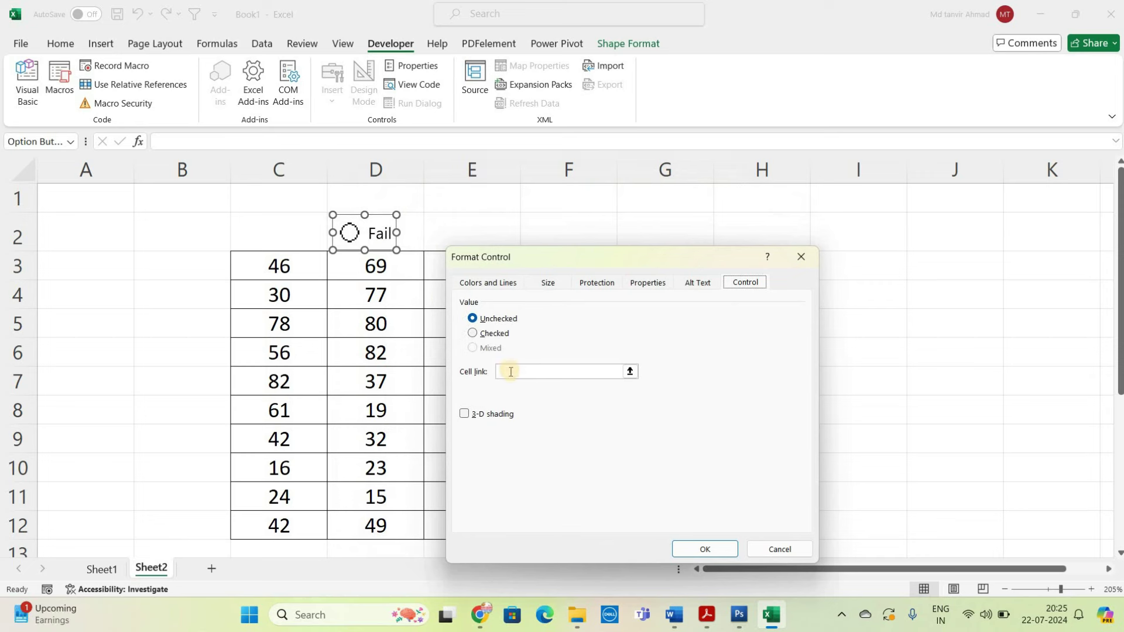
pyautogui.click(509, 371)
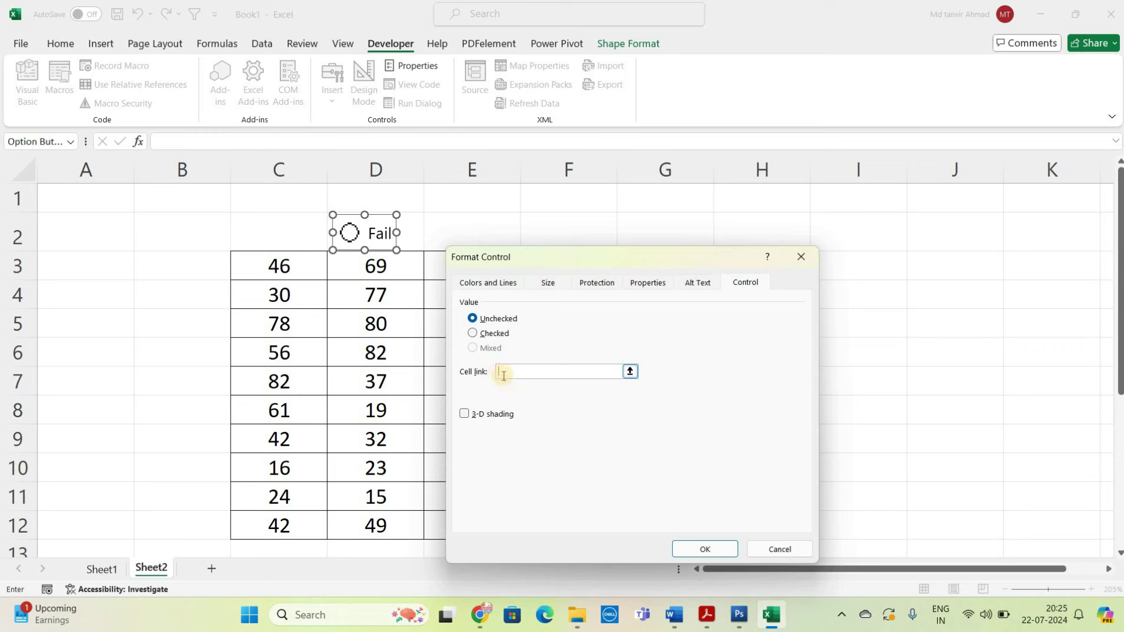
pyautogui.click(946, 204)
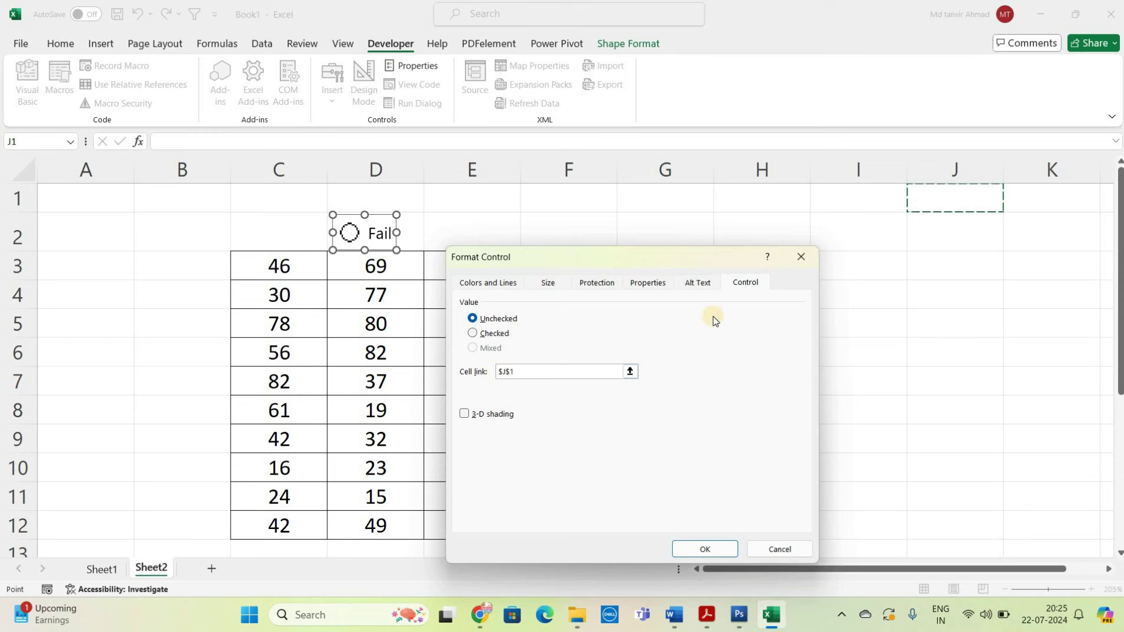
pyautogui.click(465, 414)
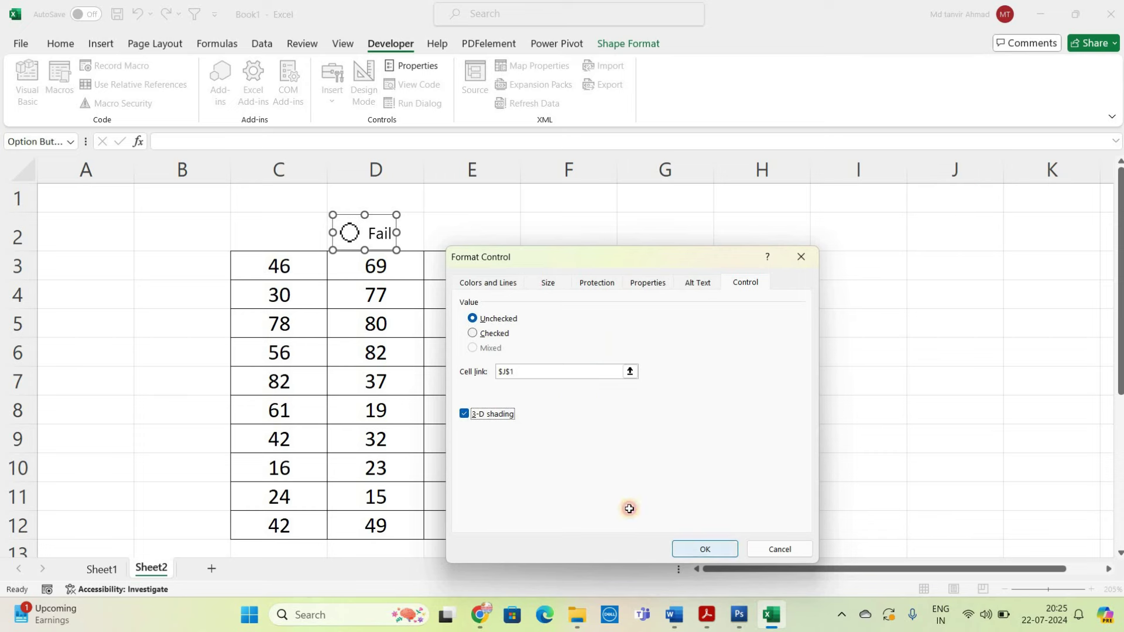
pyautogui.press('Return')
pyautogui.click(377, 231)
pyautogui.click(430, 233)
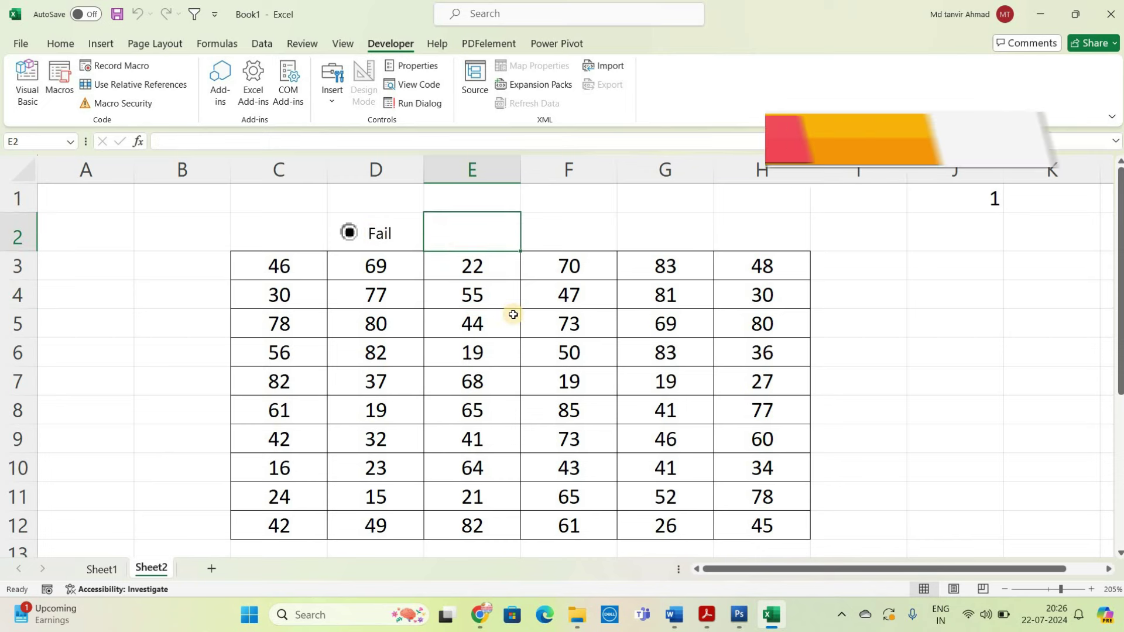
# Step: Copy the Fail option button into E2, F2 and G2 with Ctrl+R
pyautogui.hotkey('ctrl', 'r')
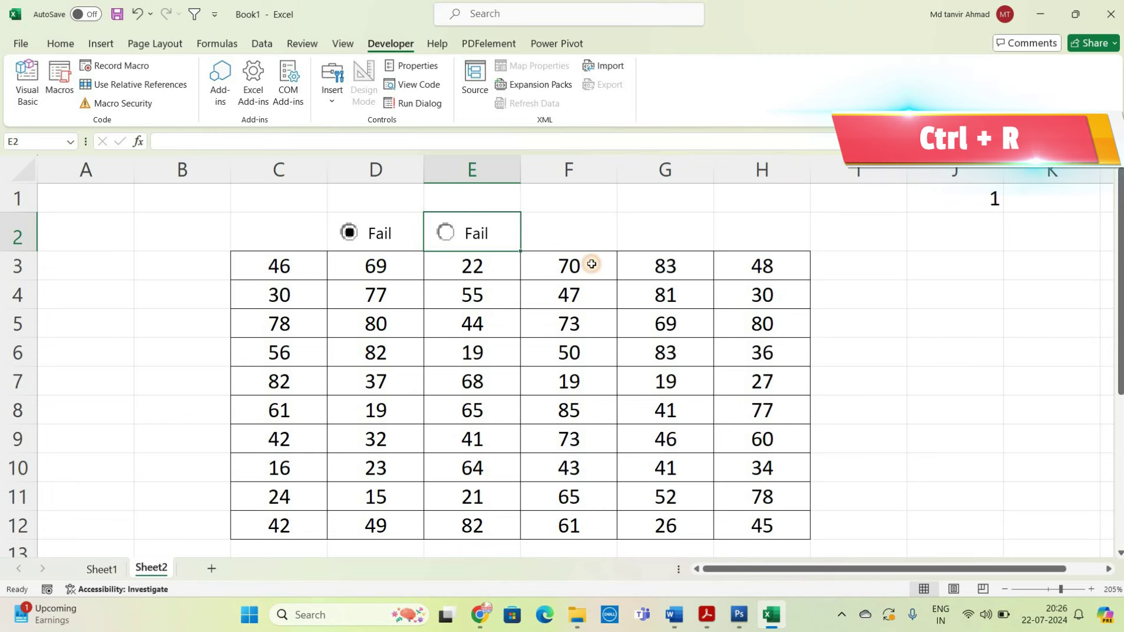
pyautogui.press('Right')
pyautogui.hotkey('ctrl', 'r')
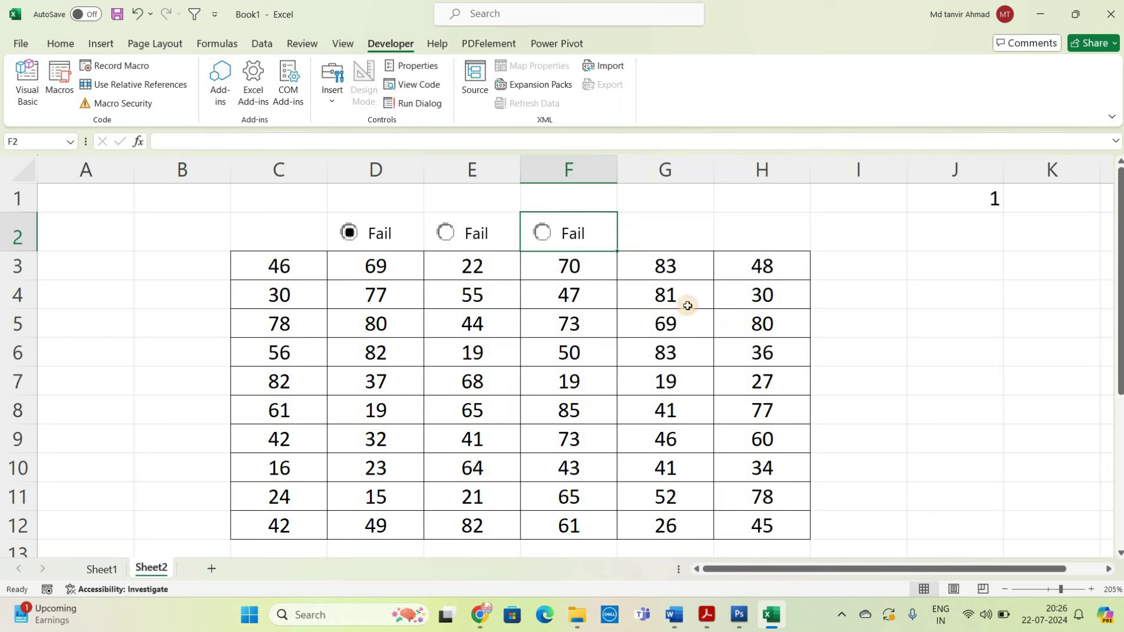
pyautogui.press('Right')
pyautogui.hotkey('ctrl', 'r')
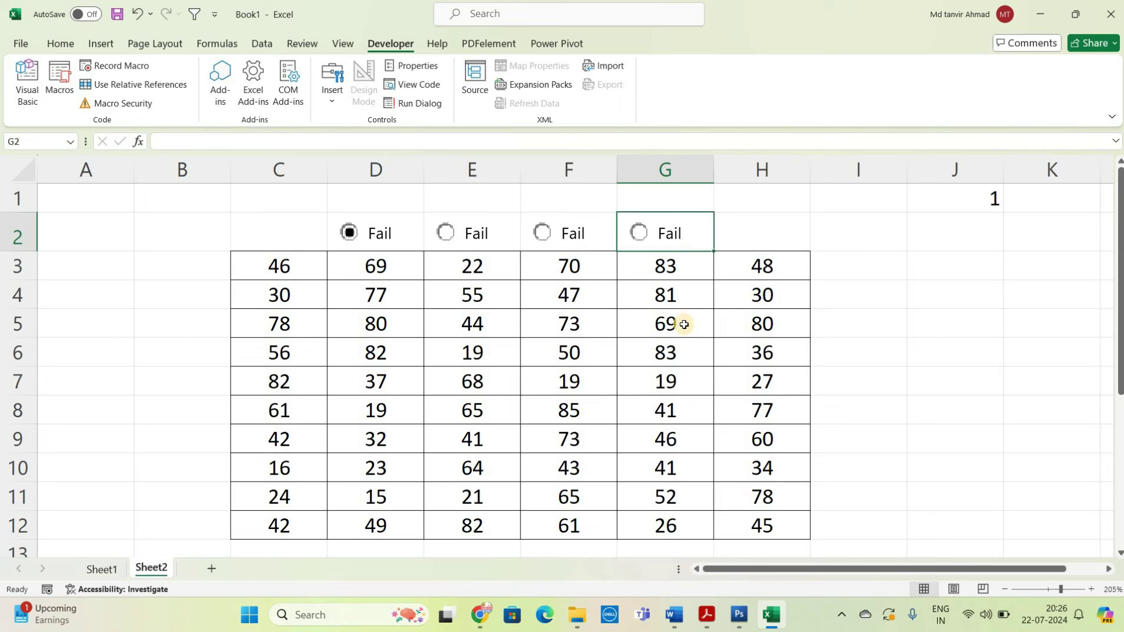
pyautogui.press('Down')
pyautogui.press('Down')
pyautogui.press('Down')
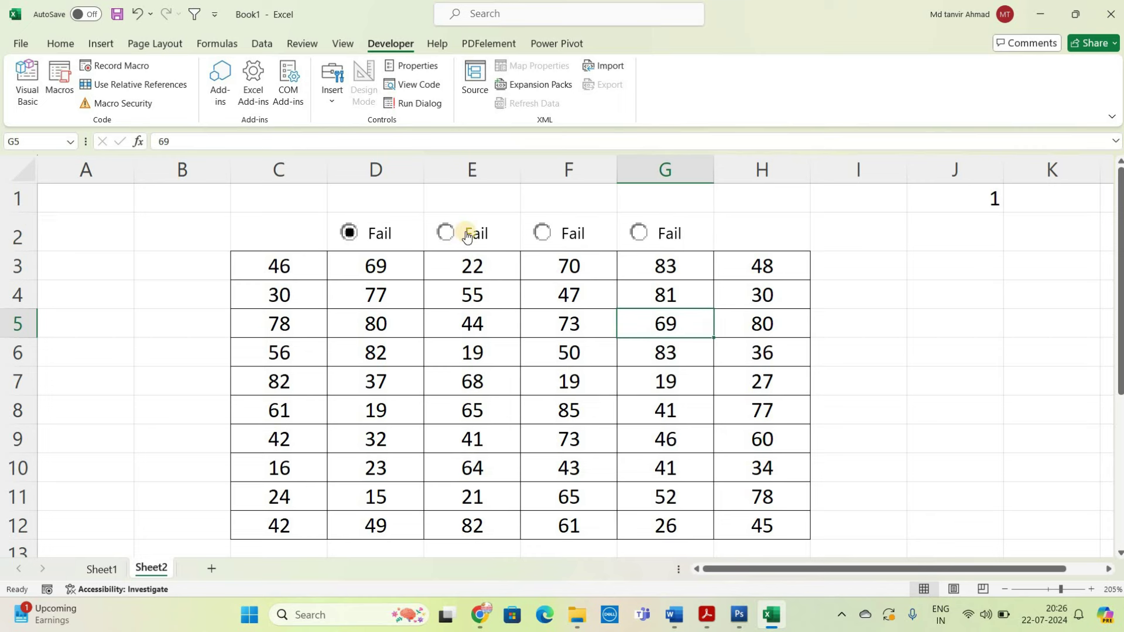
# Step: Relabel the E2 option button 3rd
pyautogui.rightClick(469, 232)
pyautogui.press('Escape')
pyautogui.click(465, 233)
pyautogui.press('Delete')
pyautogui.press('Delete')
pyautogui.press('Delete')
pyautogui.write('d')
# Step: Relabel the F2 option button 2nd
pyautogui.rightClick(568, 233)
pyautogui.press('Escape')
pyautogui.click(565, 233)
pyautogui.press('Delete')
pyautogui.press('Delete')
pyautogui.press('Delete')
pyautogui.write('2nd')
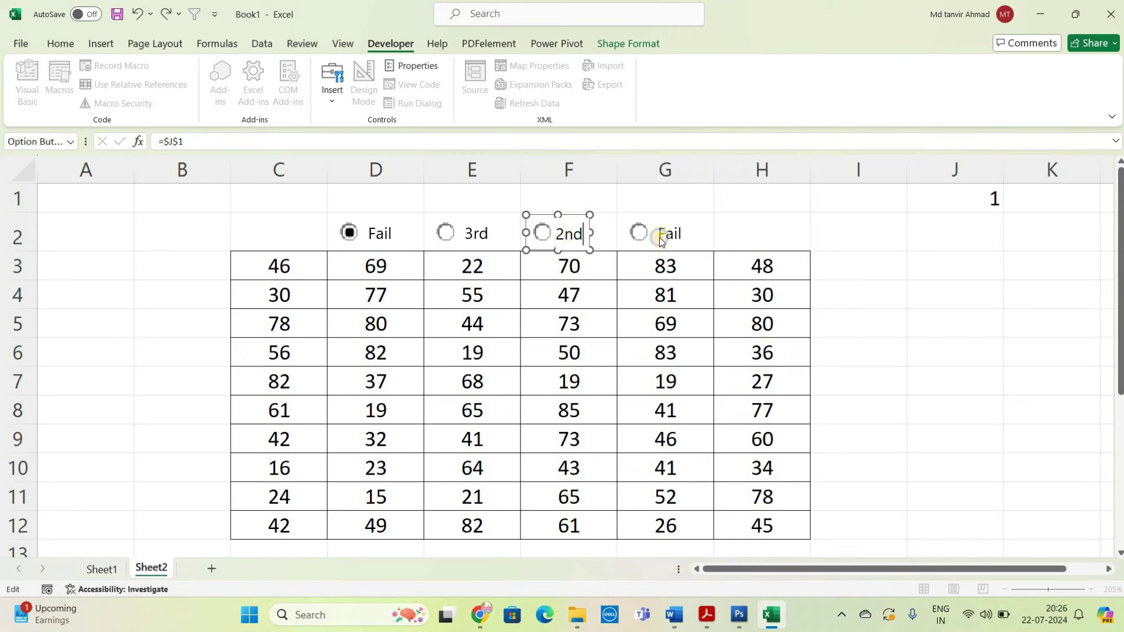
# Step: Relabel the G2 option button 1st
pyautogui.rightClick(660, 240)
pyautogui.press('Escape')
pyautogui.click(656, 234)
pyautogui.press('BackSpace')
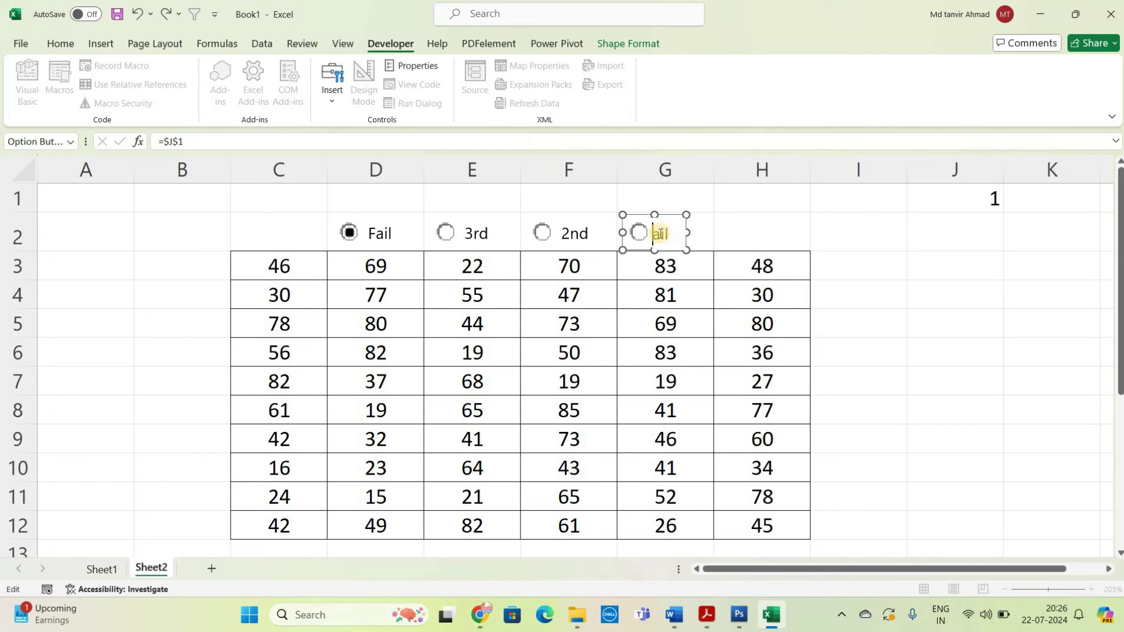
pyautogui.write('1t')
pyautogui.click(693, 348)
# Step: Click 1st, 2nd, Fail, 3rd, 2nd and 1st, confirming J1 reads 1 to 4, ending at 4
pyautogui.click(640, 237)
pyautogui.click(542, 233)
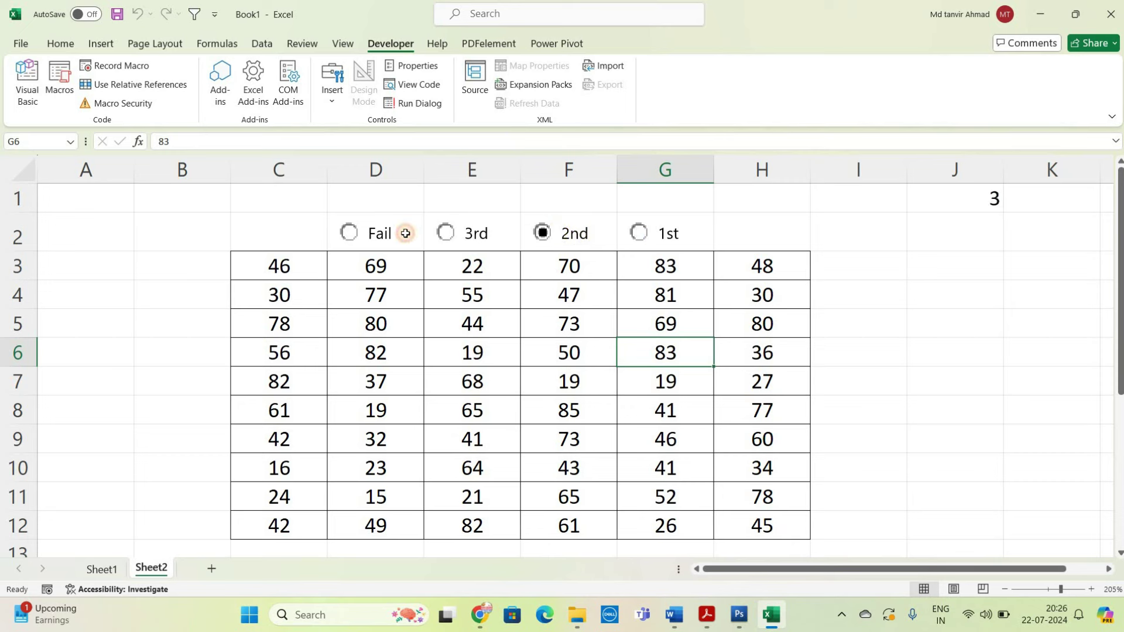
pyautogui.click(350, 232)
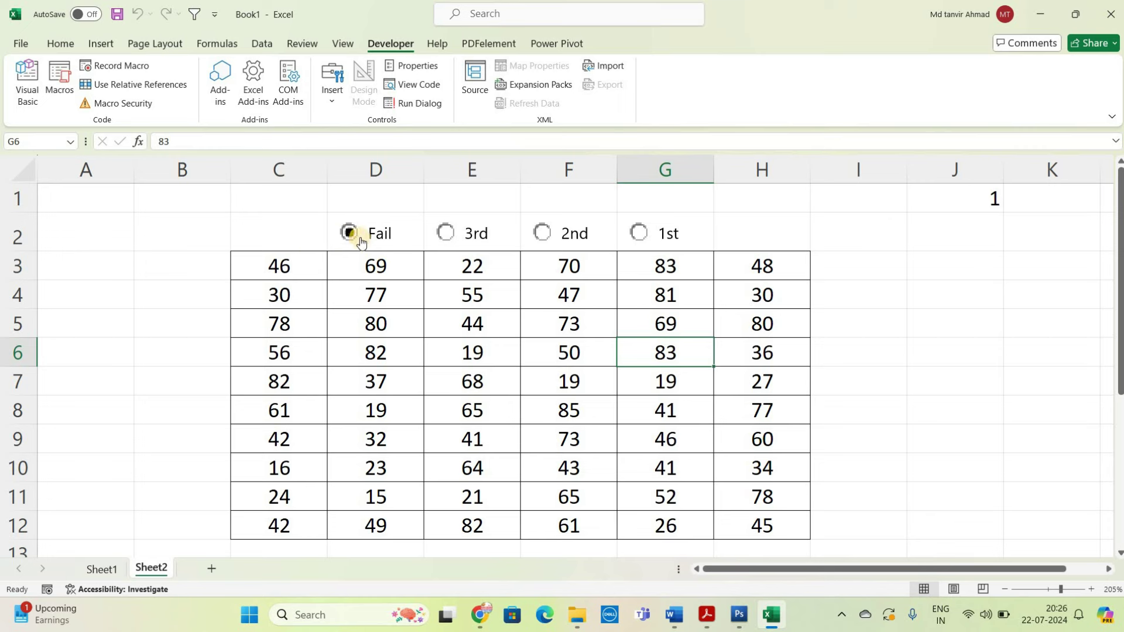
pyautogui.click(447, 236)
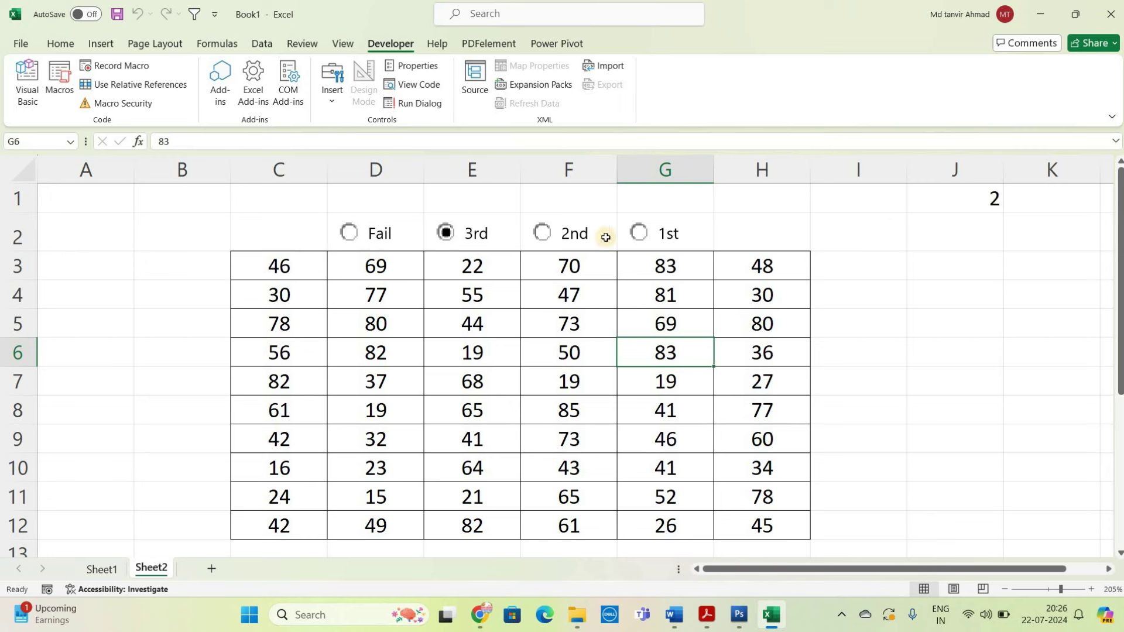
pyautogui.click(545, 235)
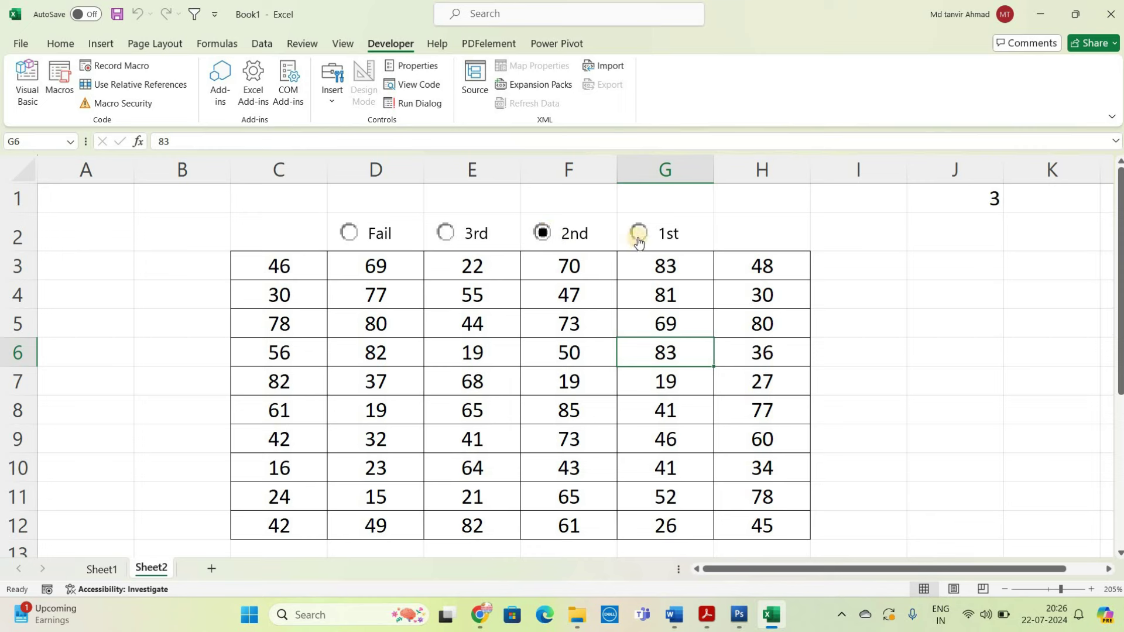
pyautogui.click(638, 234)
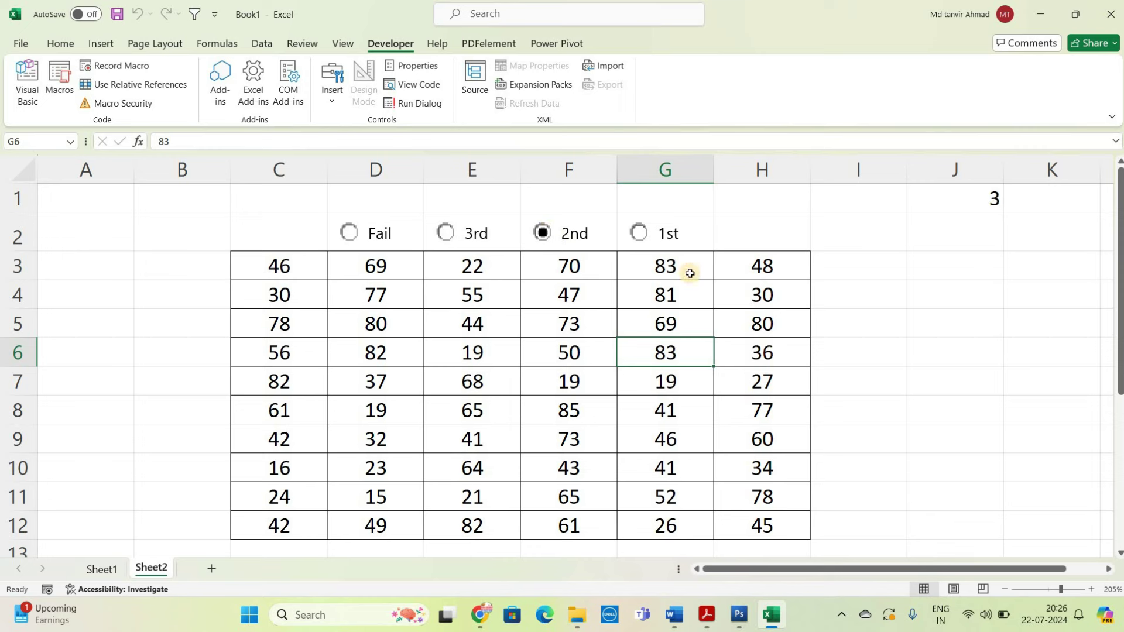
pyautogui.click(955, 209)
pyautogui.click(670, 294)
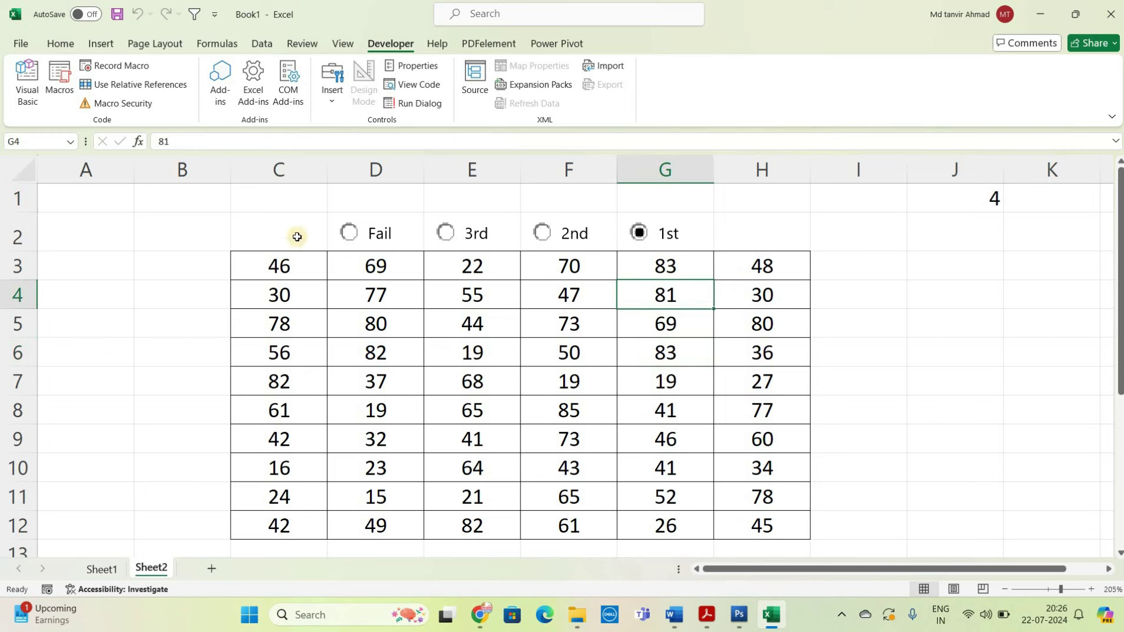
# Step: Select C2:H2 and apply a light green fill color from the Home tab
pyautogui.moveTo(290, 234); pyautogui.dragTo(585, 232)
pyautogui.moveTo(729, 218); pyautogui.dragTo(728, 220)
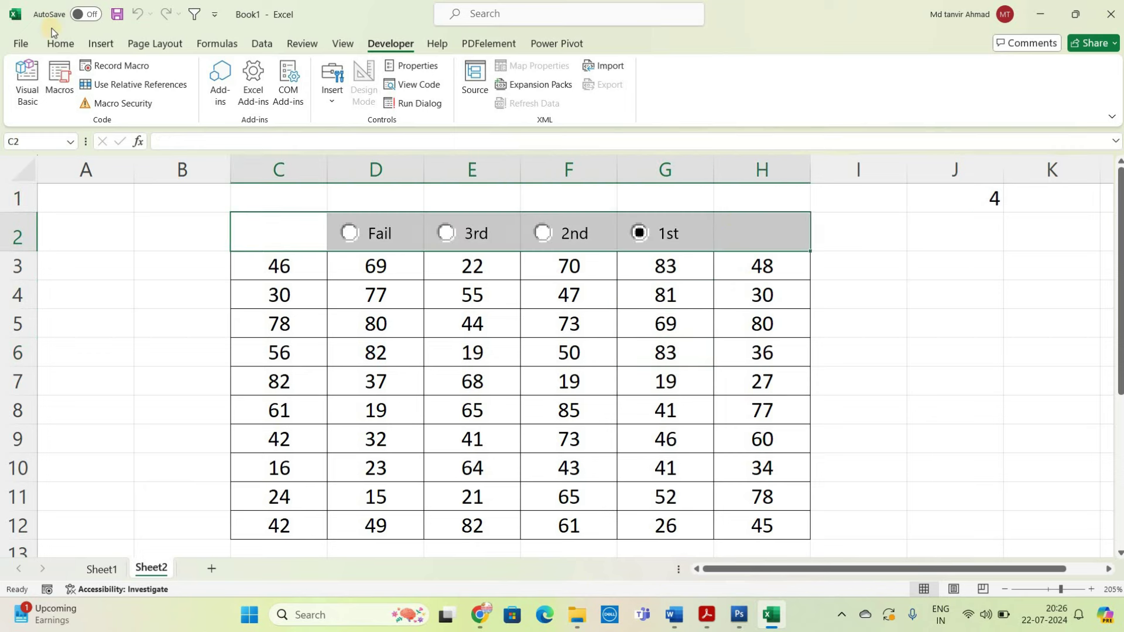
pyautogui.click(75, 44)
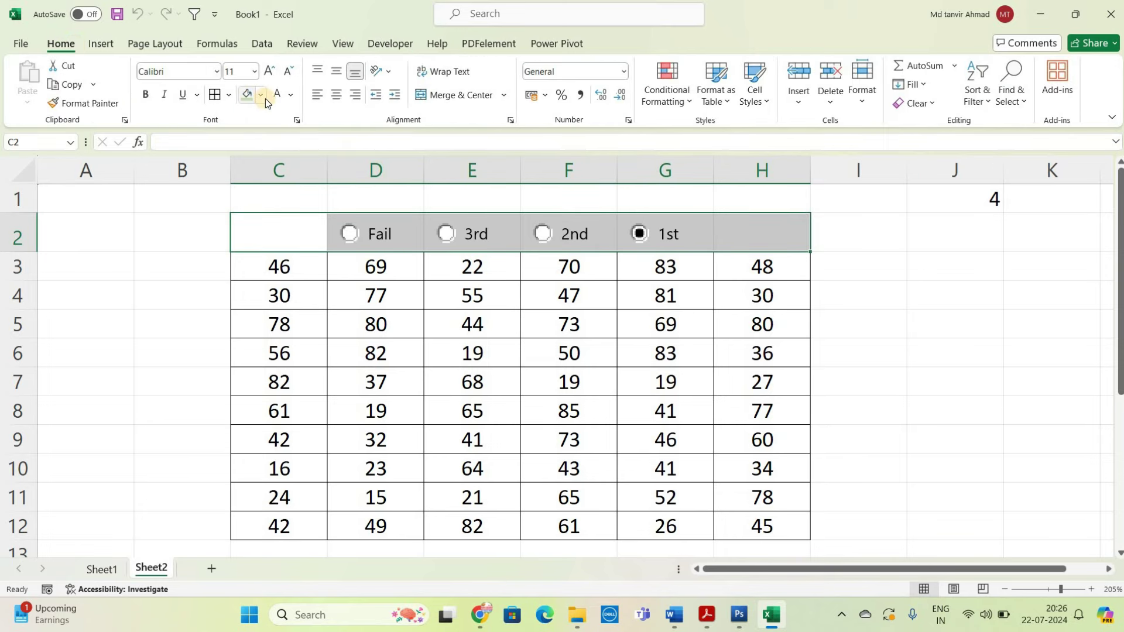
pyautogui.click(261, 95)
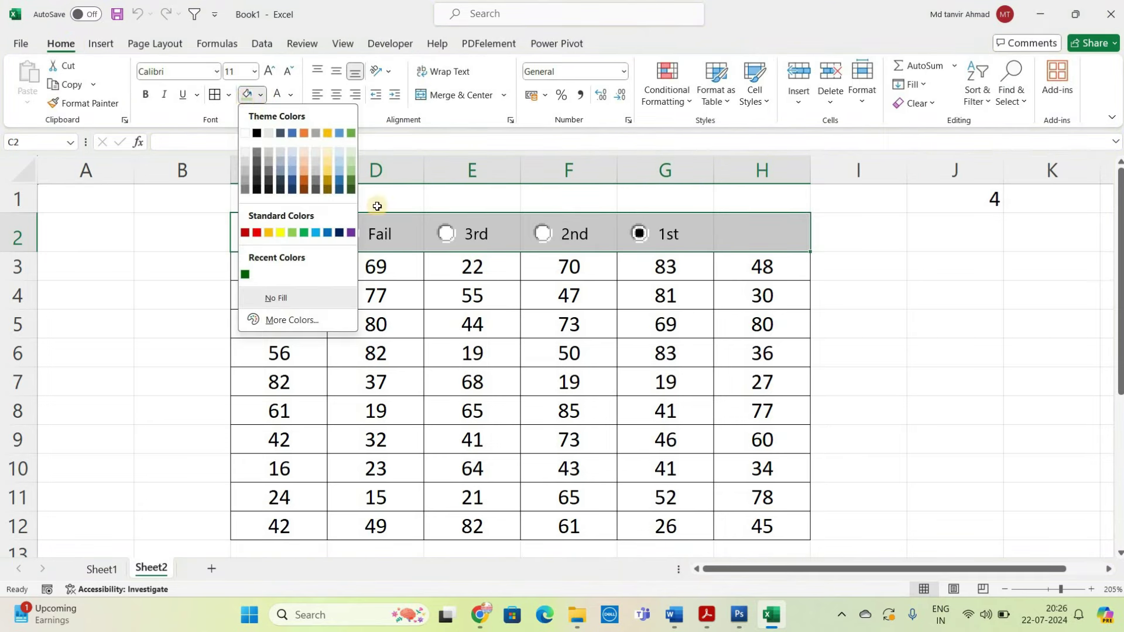
pyautogui.click(358, 170)
pyautogui.click(553, 354)
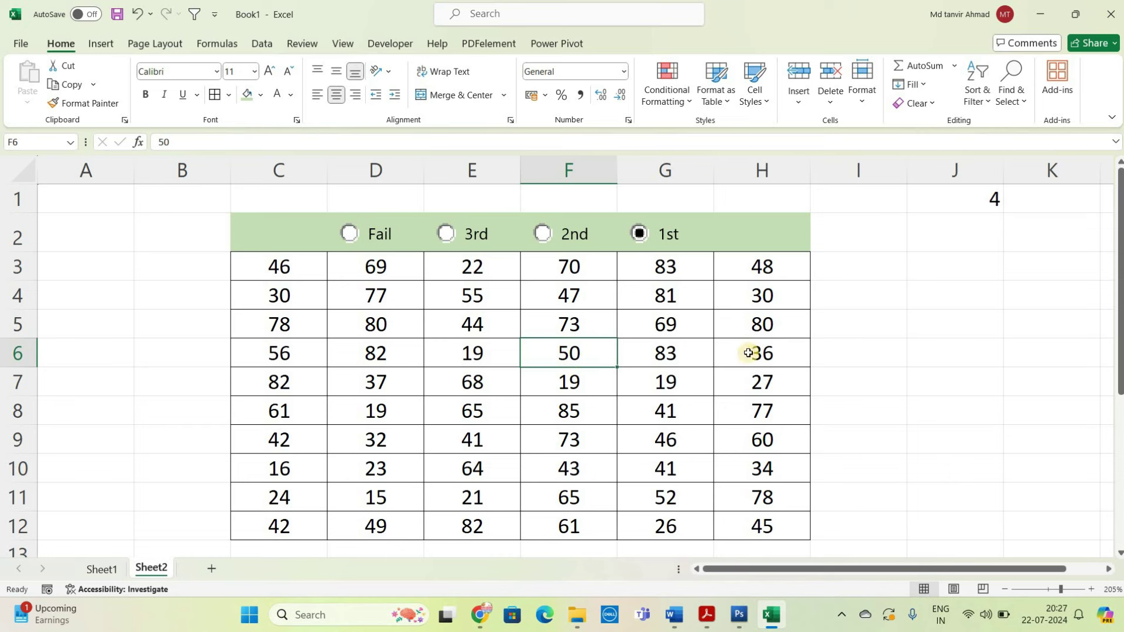
pyautogui.click(914, 292)
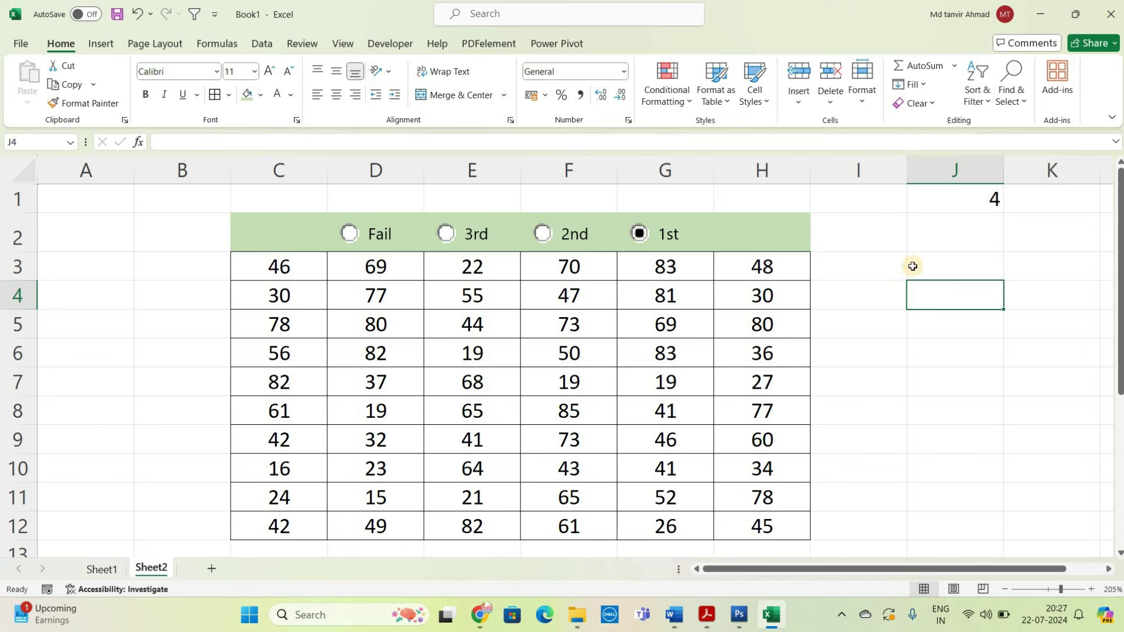
# Step: Start a CHOOSE formula in J3 using absolute $J$1 as the index
pyautogui.press('Up')
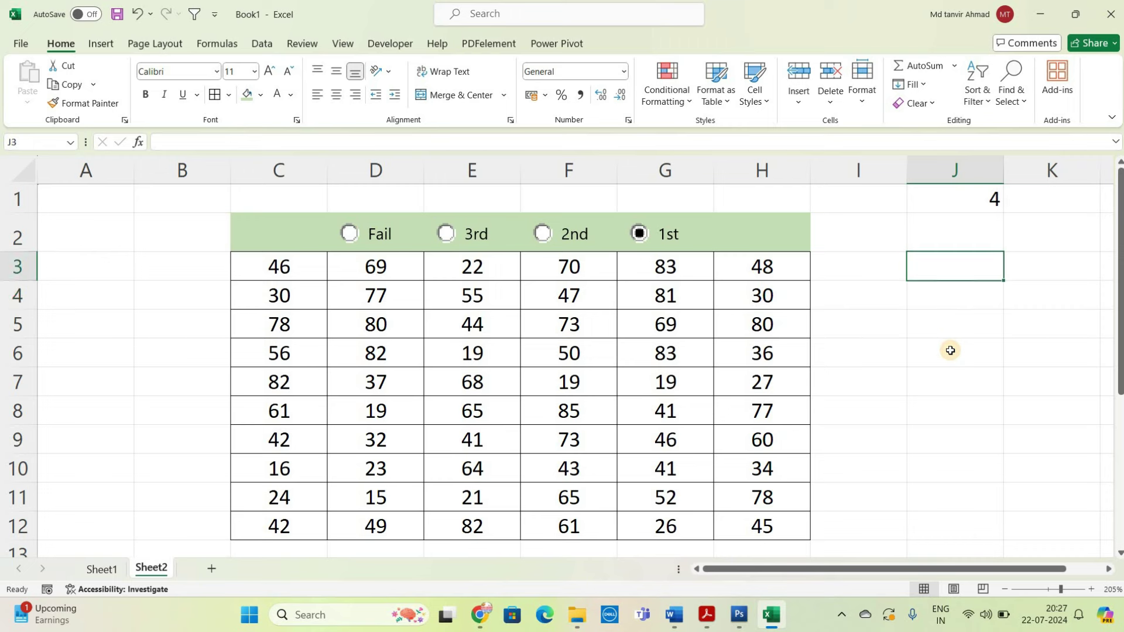
pyautogui.write('=cho')
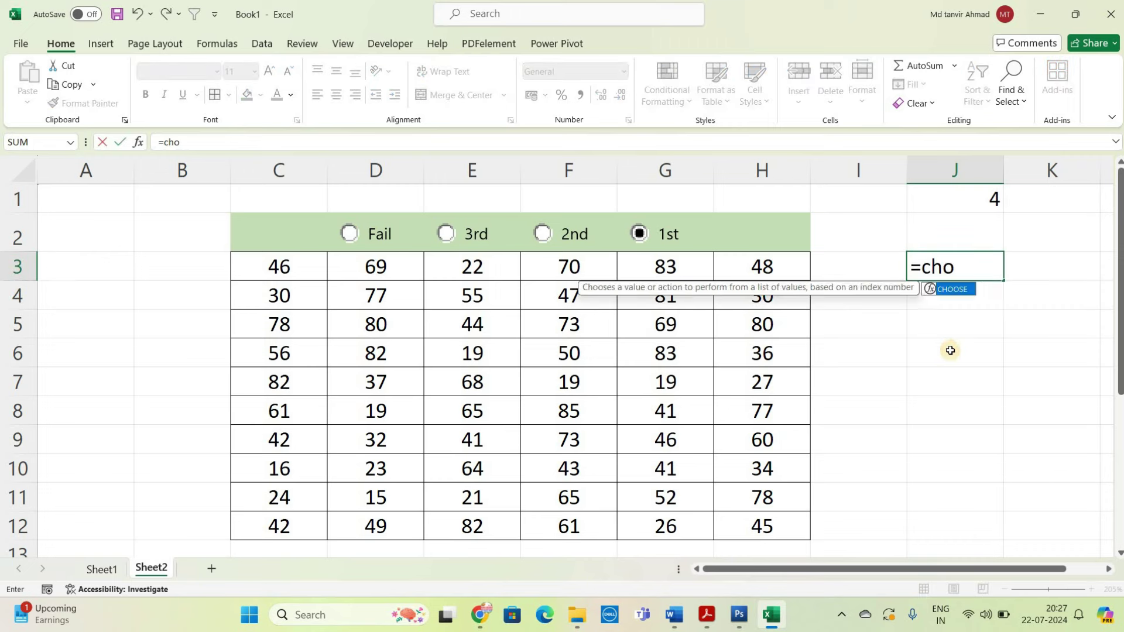
pyautogui.press('Tab')
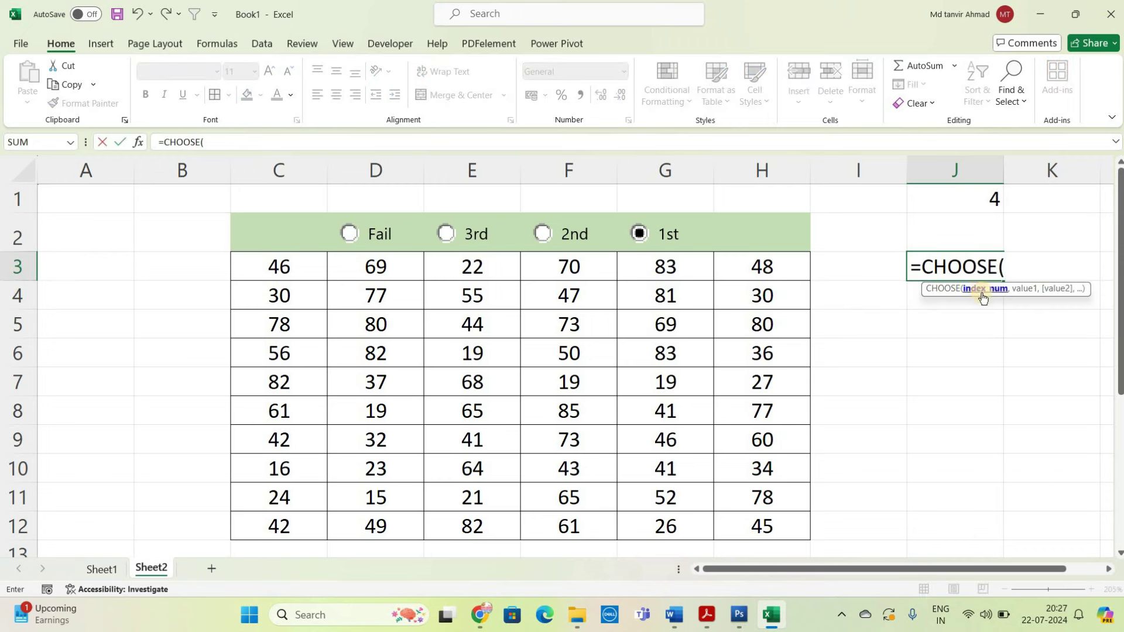
pyautogui.click(949, 197)
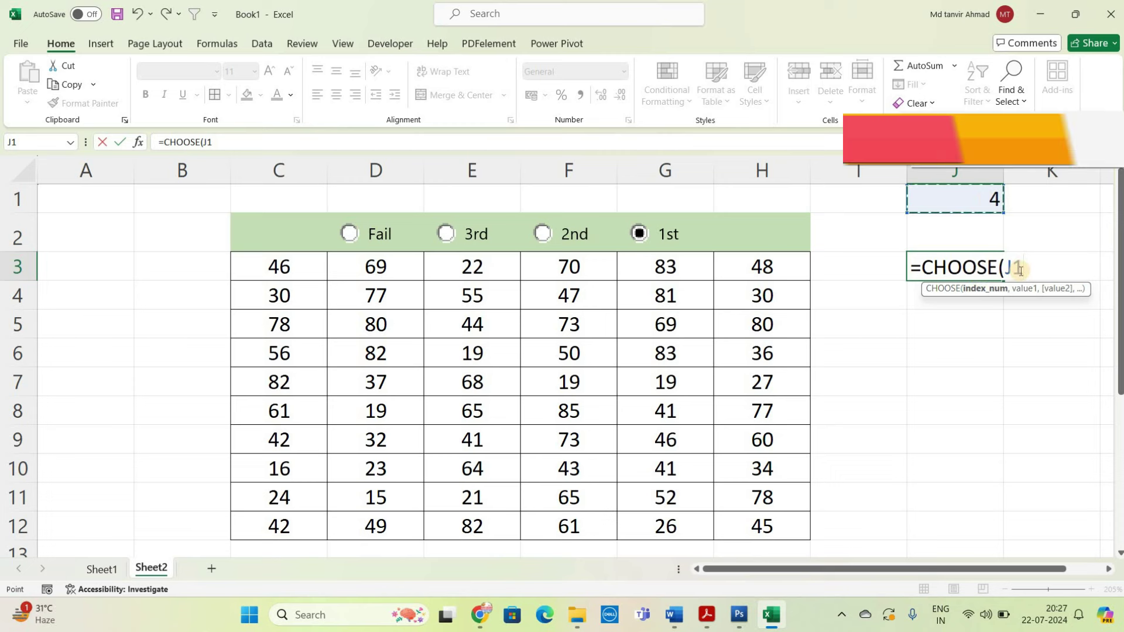
pyautogui.press('F4')
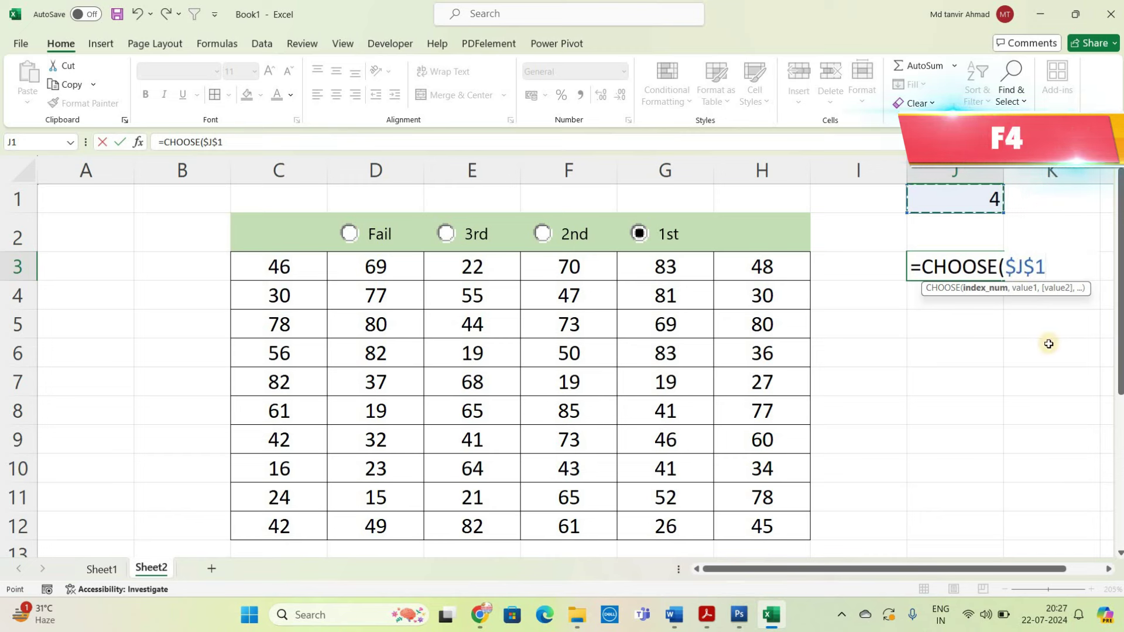
pyautogui.write(',')
# Step: Add the first two choices: C3<30 and AND(C3>=30,C3<45)
pyautogui.click(289, 267)
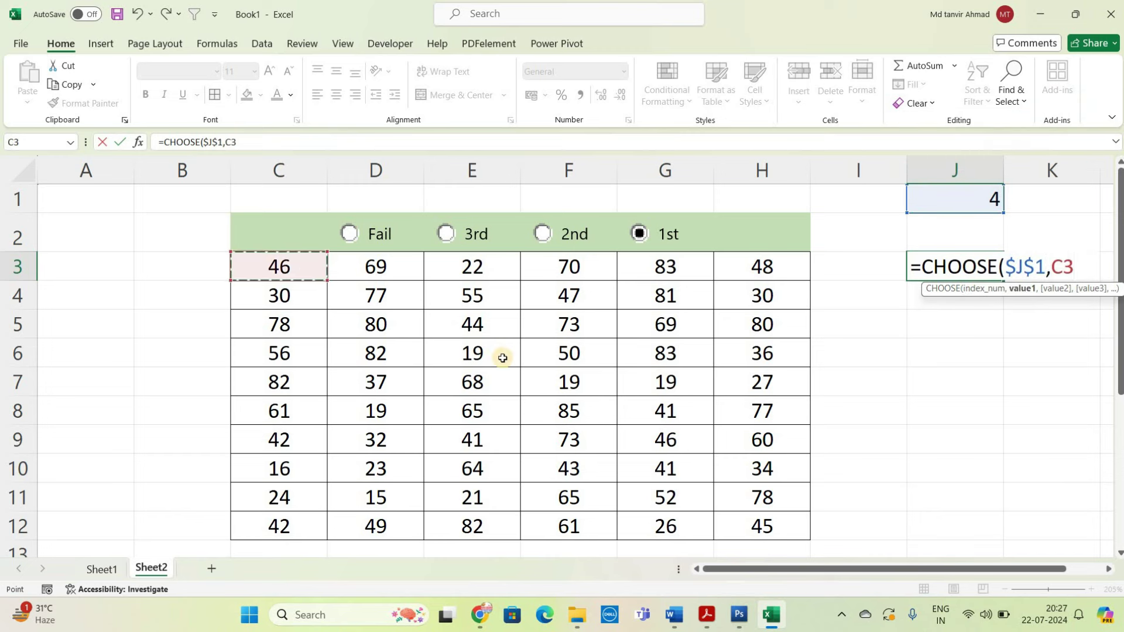
pyautogui.write('<30,')
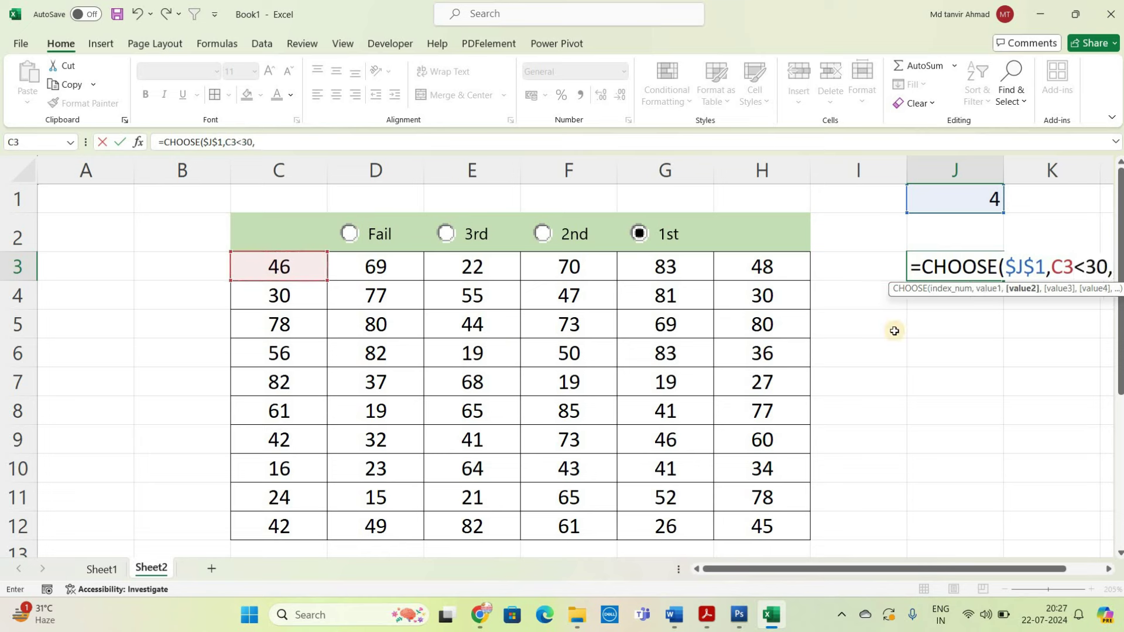
pyautogui.write('a')
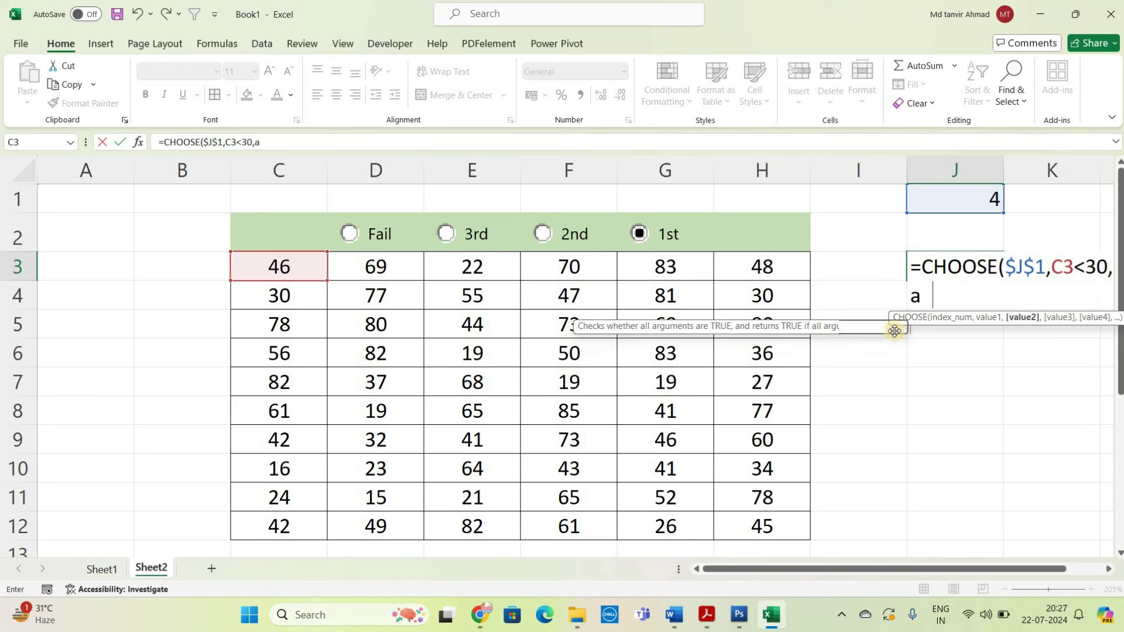
pyautogui.write('nd')
pyautogui.press('Tab')
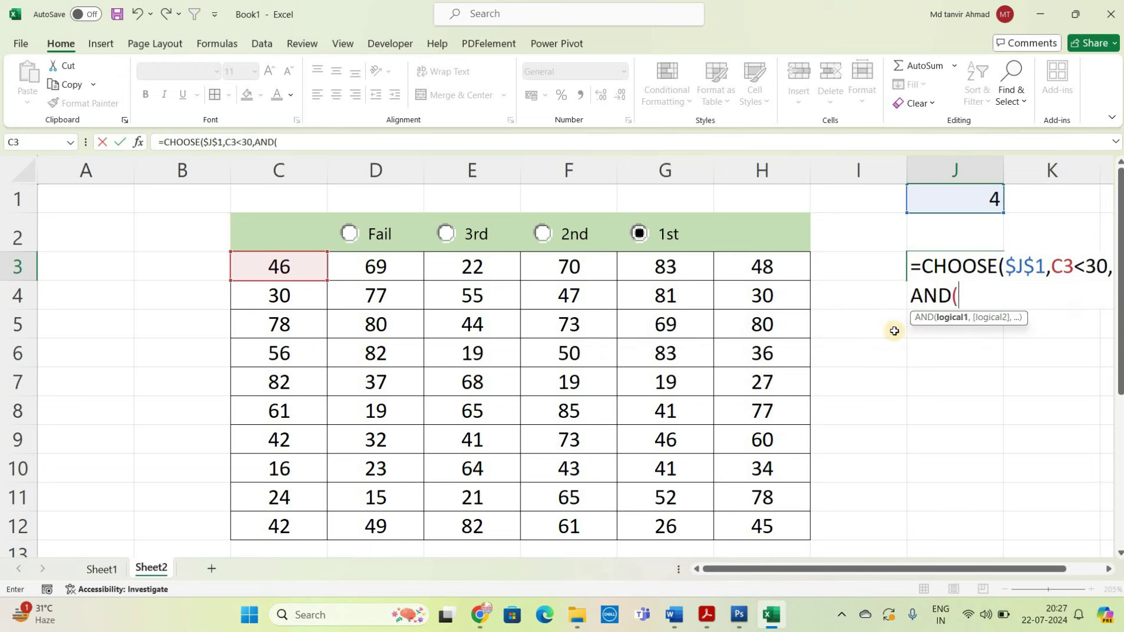
pyautogui.click(316, 276)
pyautogui.write('>=3')
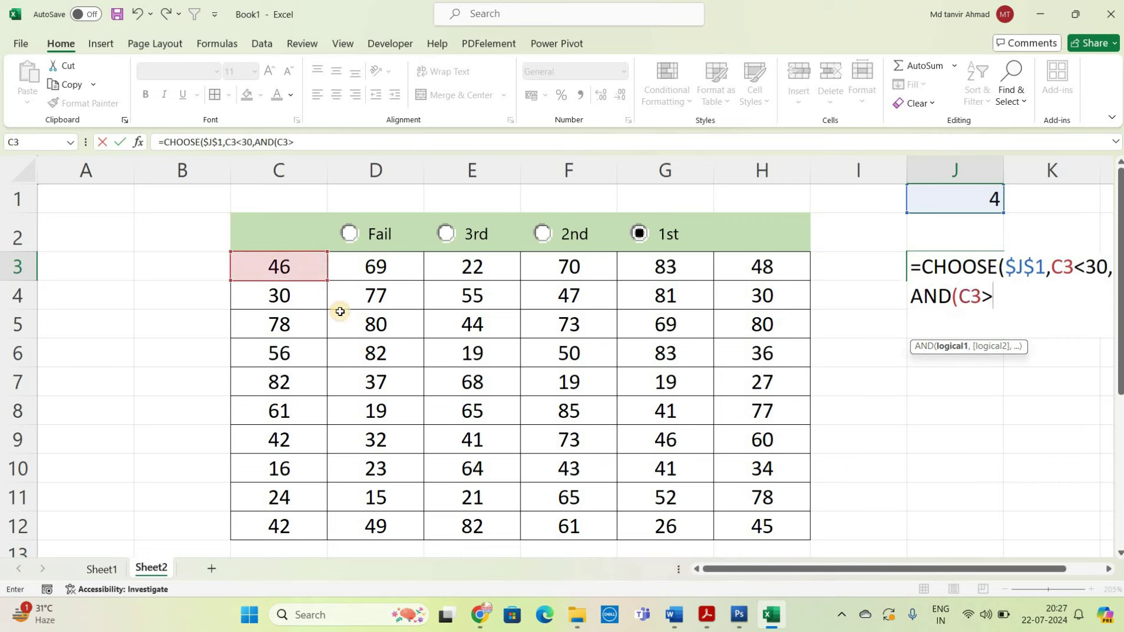
pyautogui.write('0,')
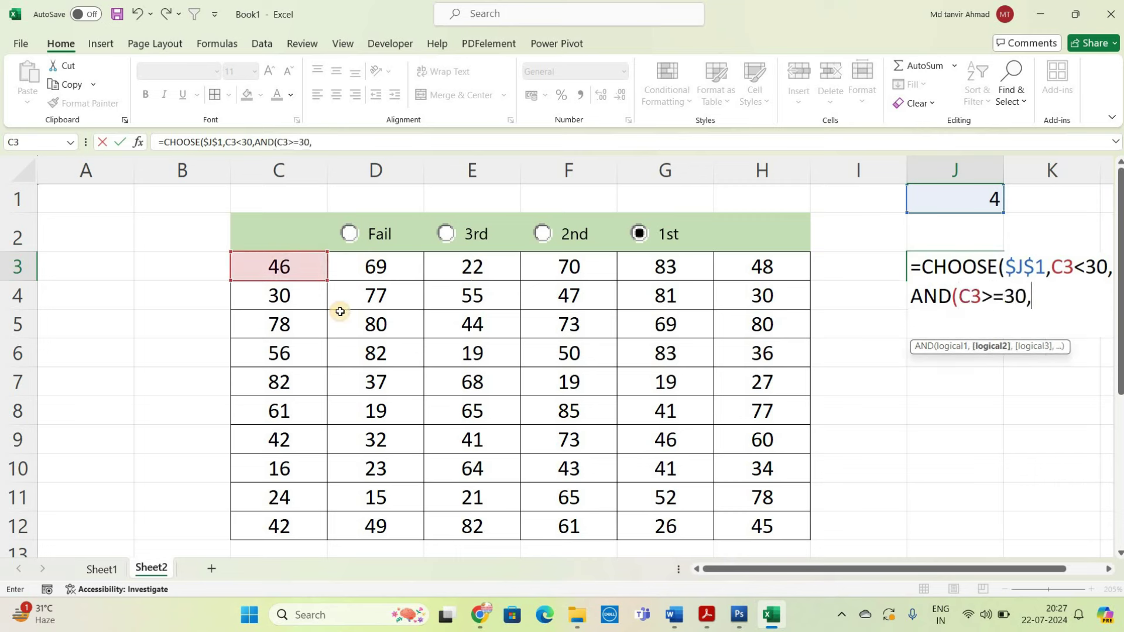
pyautogui.click(275, 268)
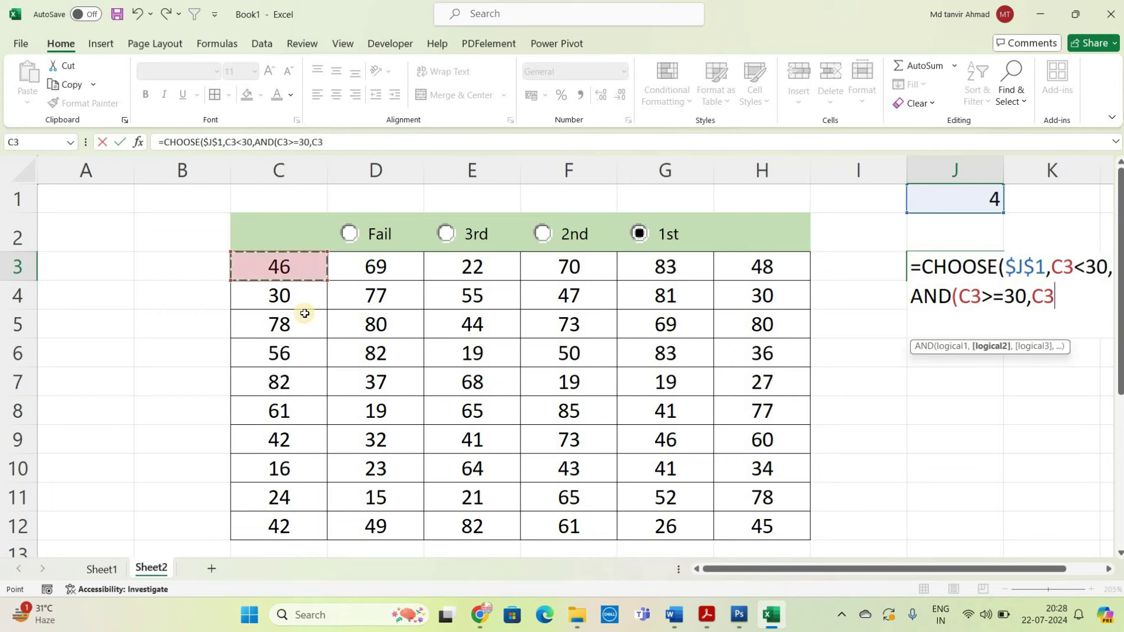
pyautogui.write('<45)')
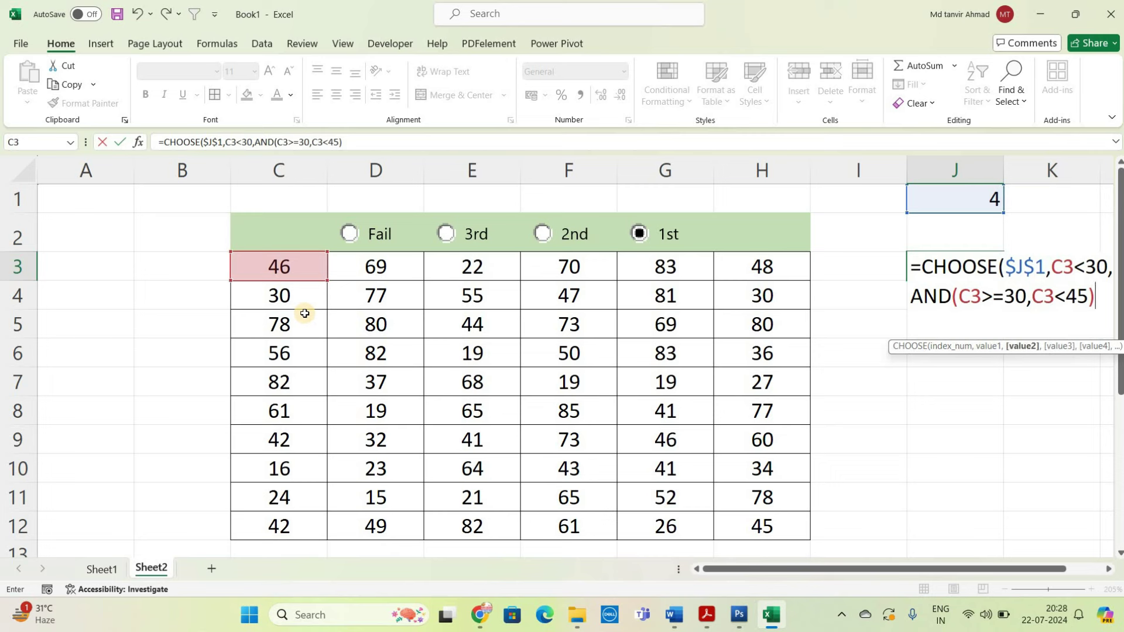
pyautogui.write(',')
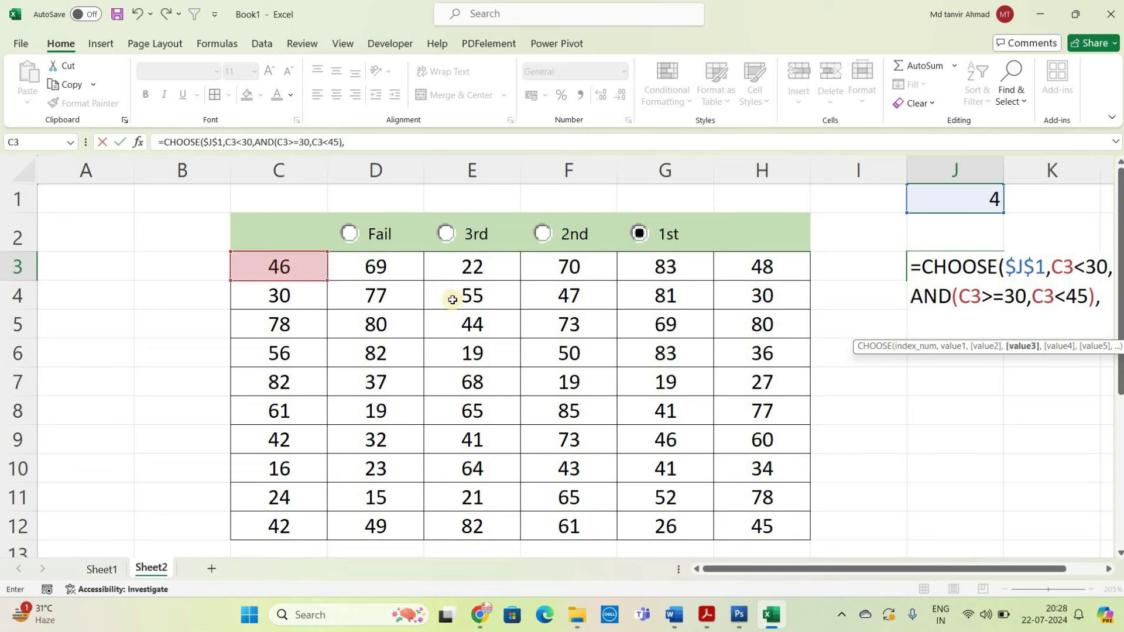
# Step: Add AND(C3>=45,C3<70) and AND(C3>=70,C3<100) as the last two choices
pyautogui.write('and')
pyautogui.press('Tab')
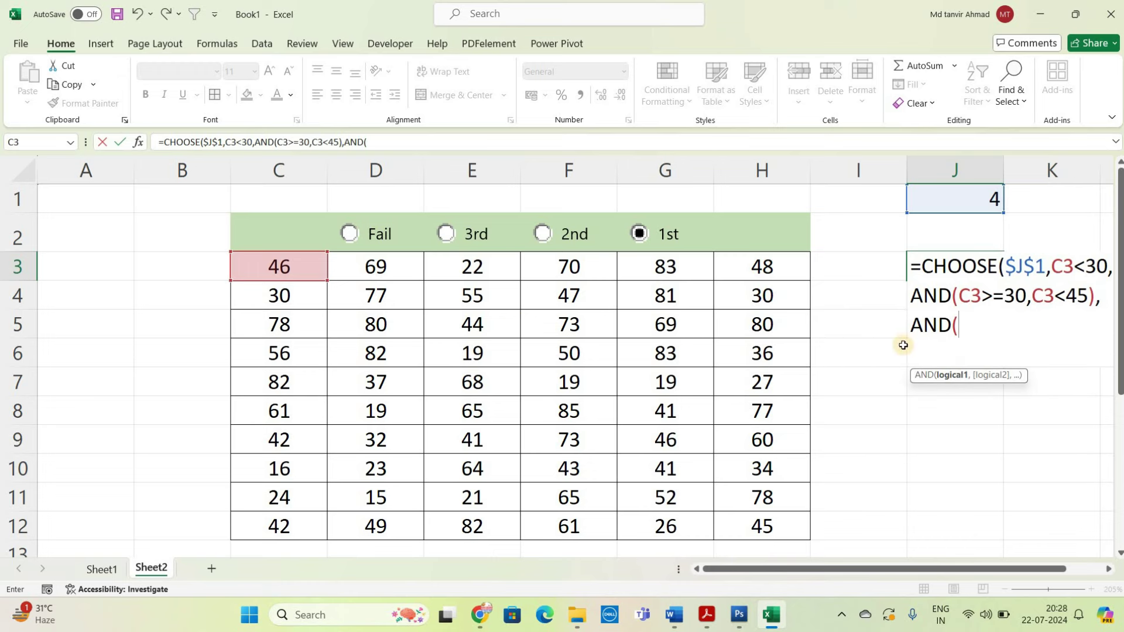
pyautogui.click(292, 262)
pyautogui.write('>=30')
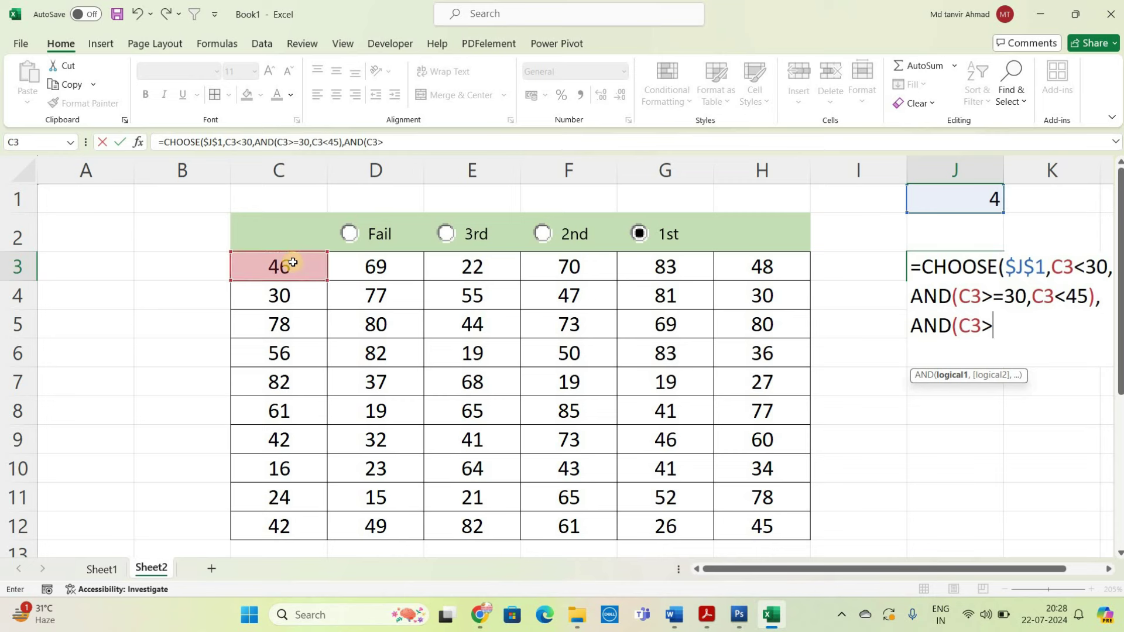
pyautogui.write(',')
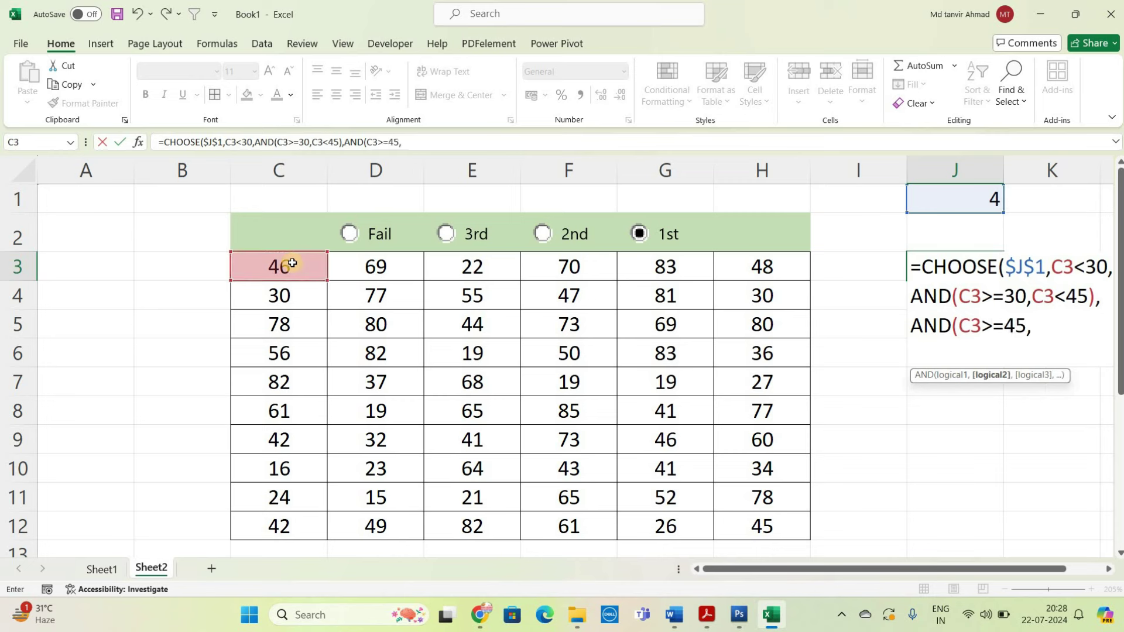
pyautogui.click(255, 262)
pyautogui.write('<')
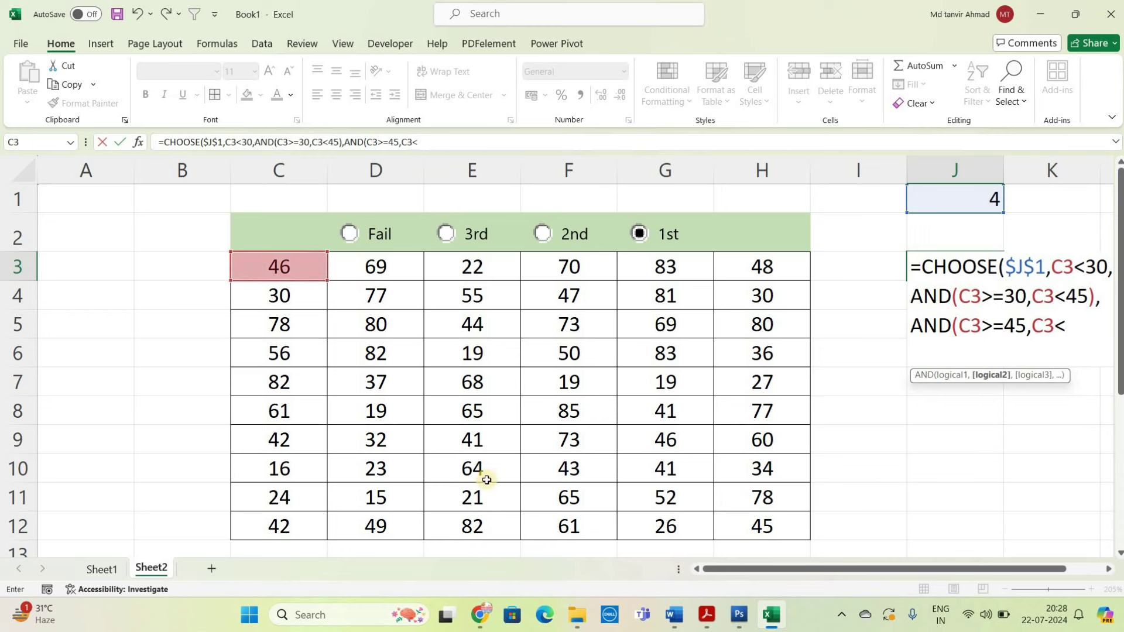
pyautogui.write('70),')
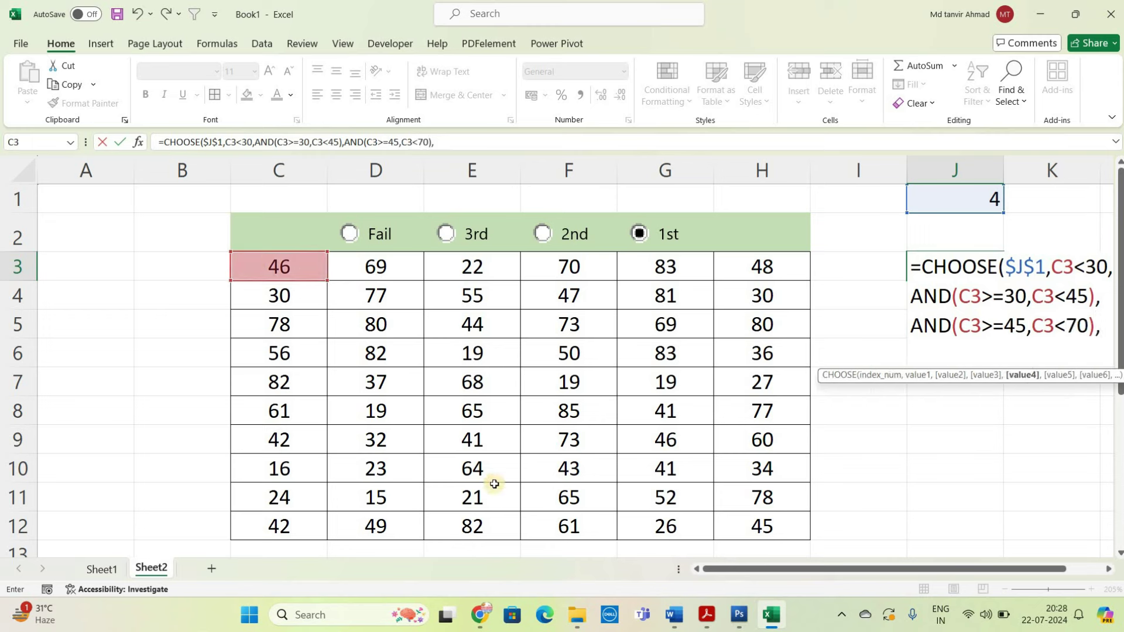
pyautogui.write('a')
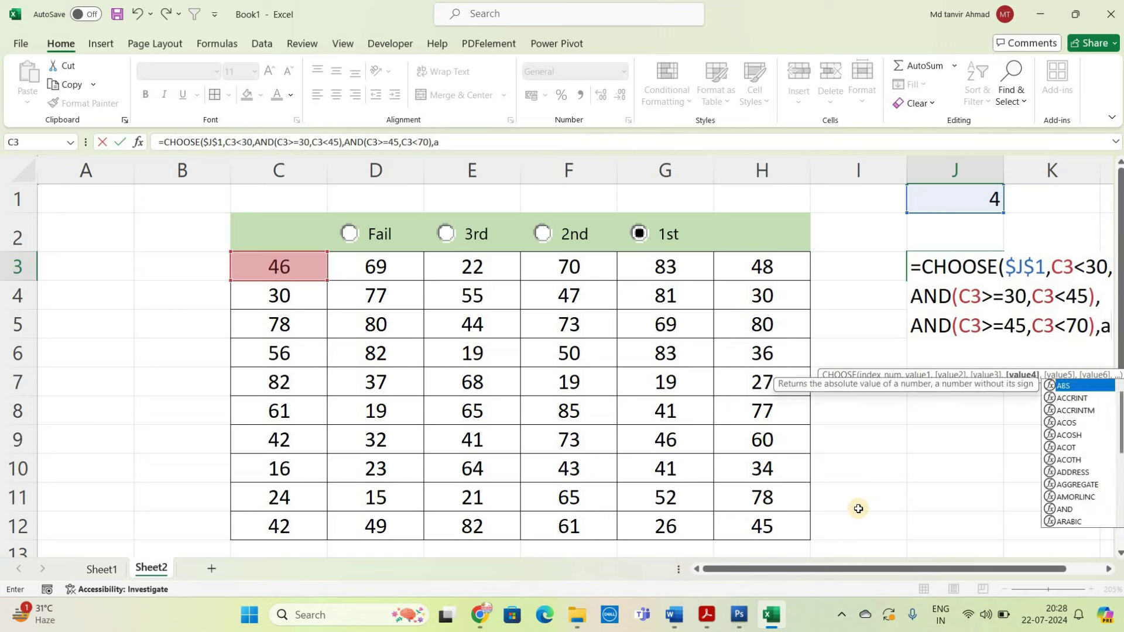
pyautogui.write('nd')
pyautogui.press('Tab')
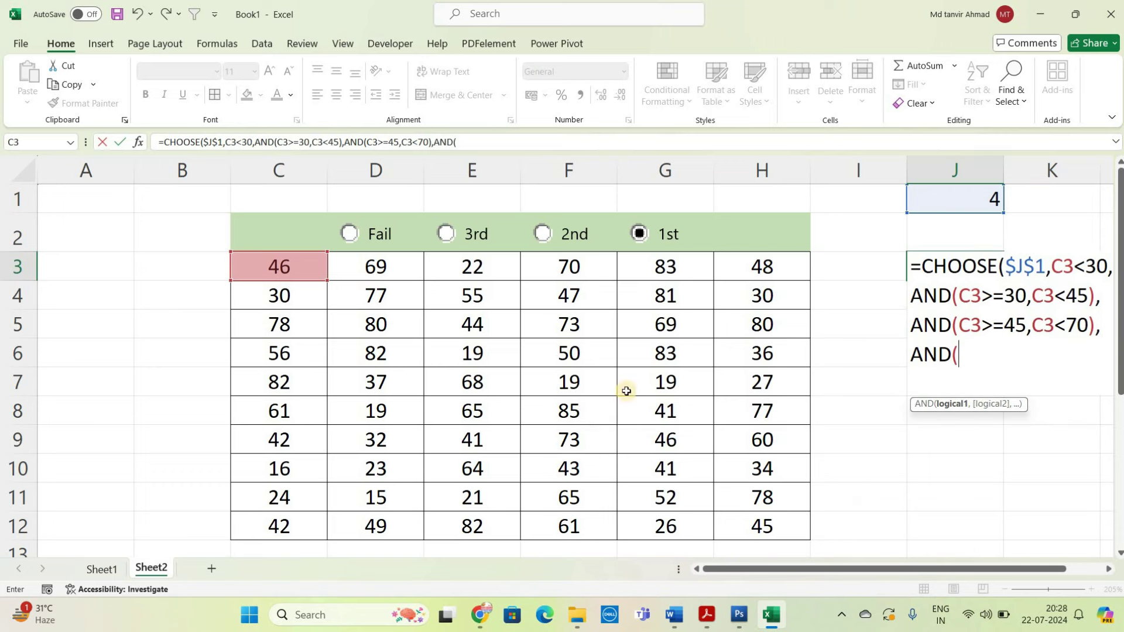
pyautogui.click(278, 268)
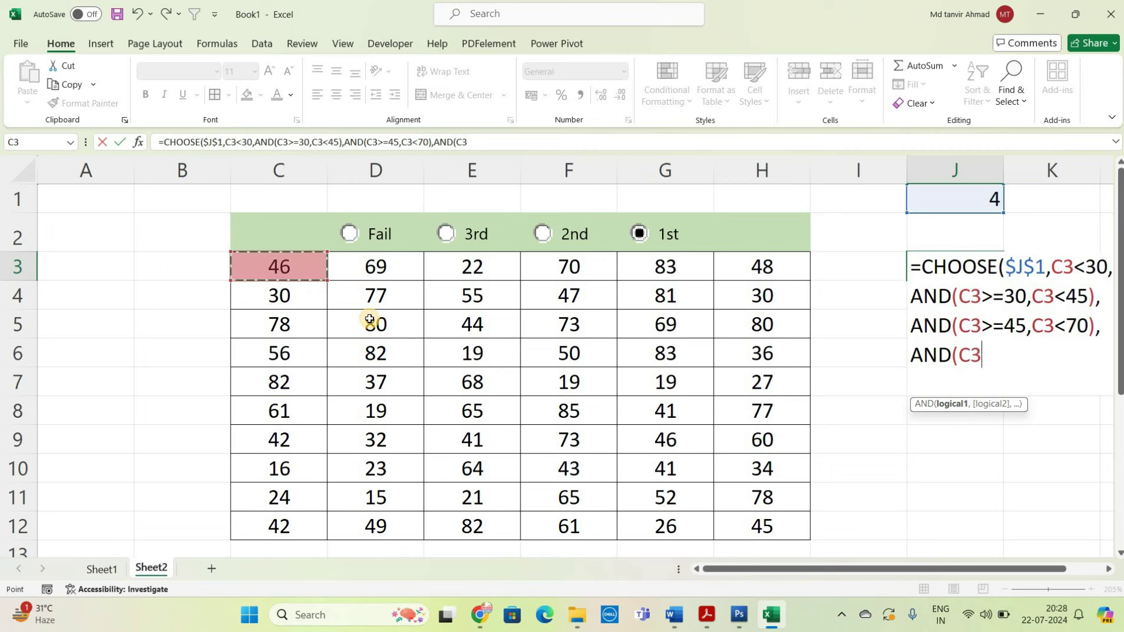
pyautogui.write('>=30')
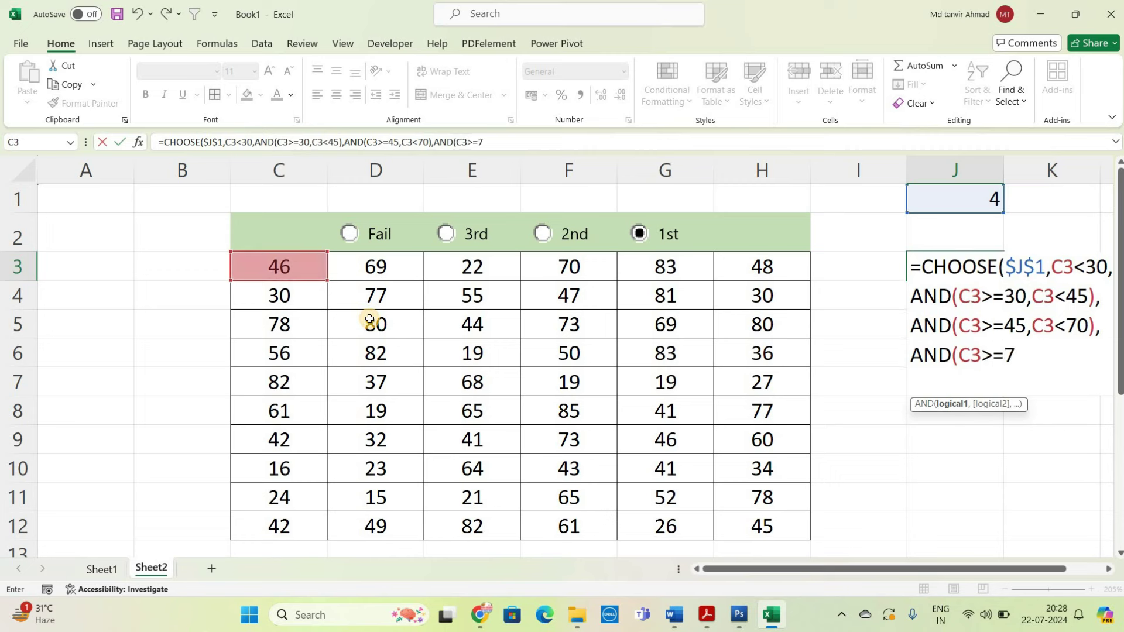
pyautogui.write(',')
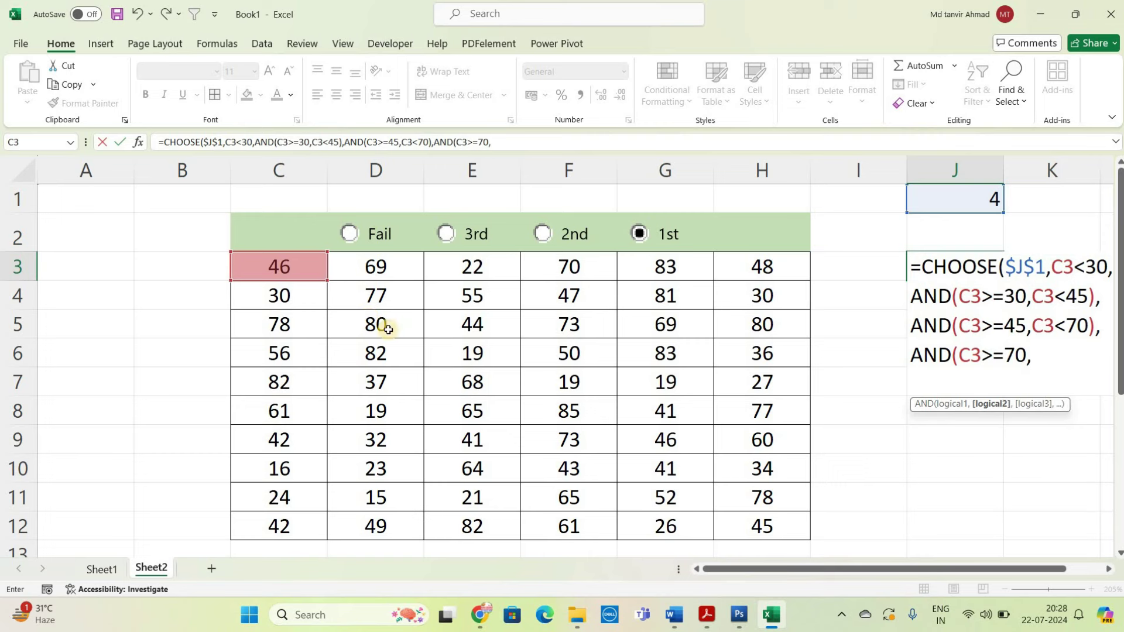
pyautogui.click(299, 275)
pyautogui.write('<100))')
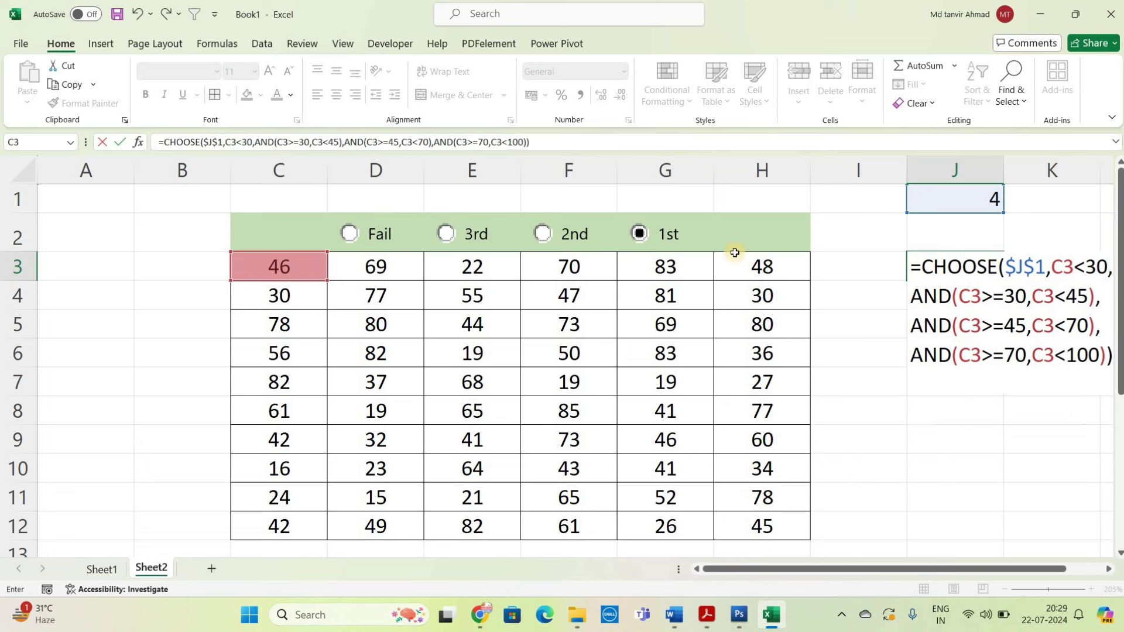
# Step: Review the formula's band conditions and their 45 and 70 limits
pyautogui.click(1057, 267)
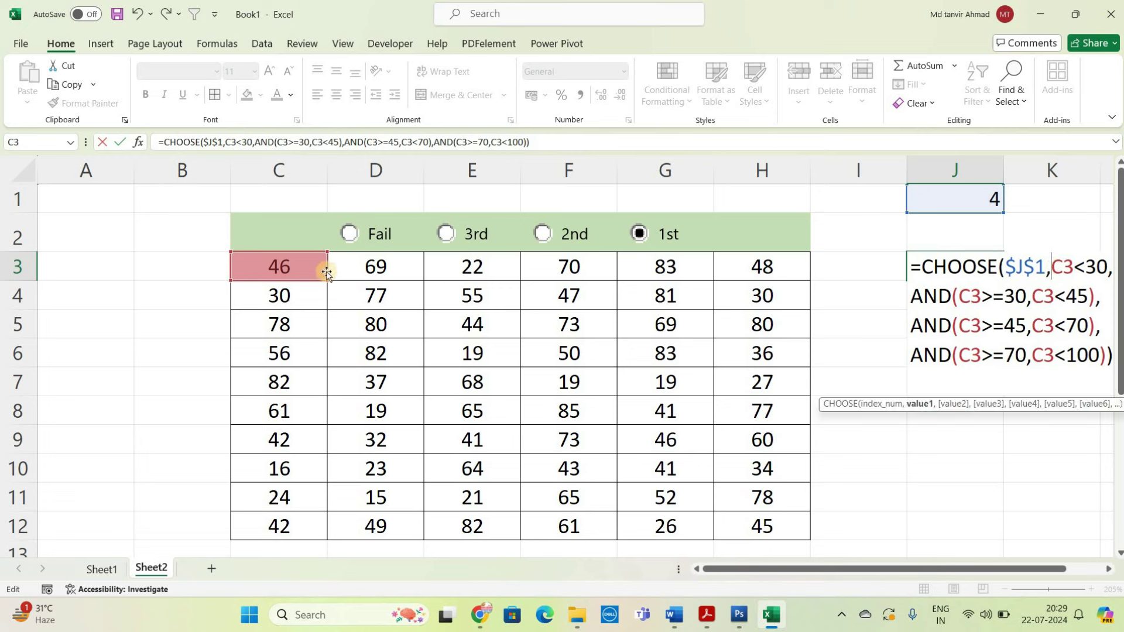
pyautogui.click(971, 297)
pyautogui.click(1065, 297)
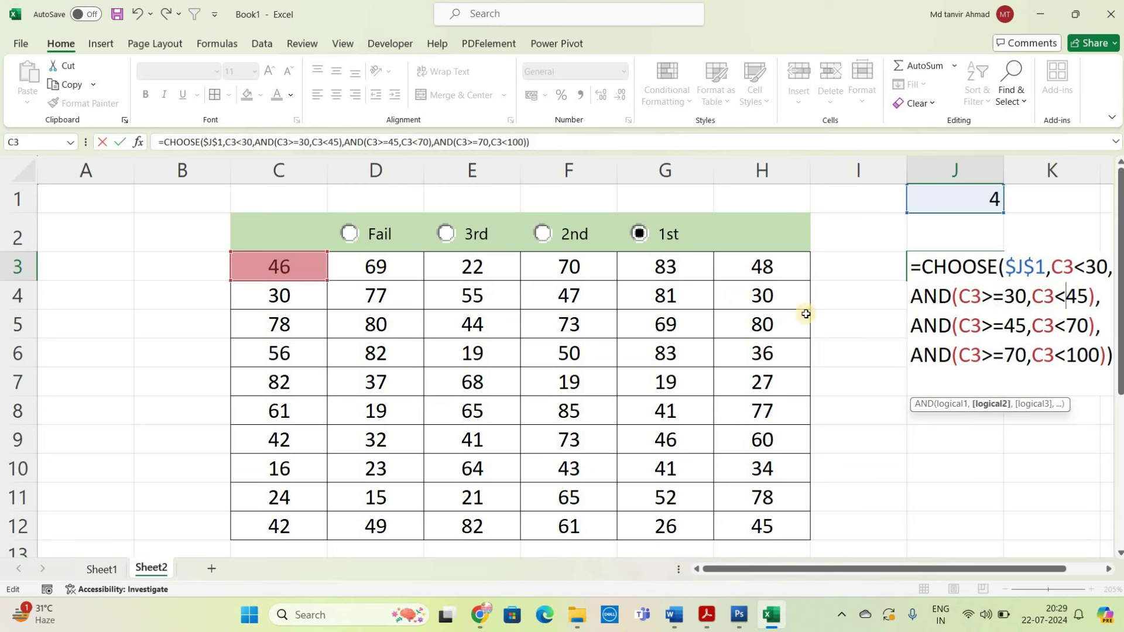
pyautogui.click(969, 328)
pyautogui.click(1075, 328)
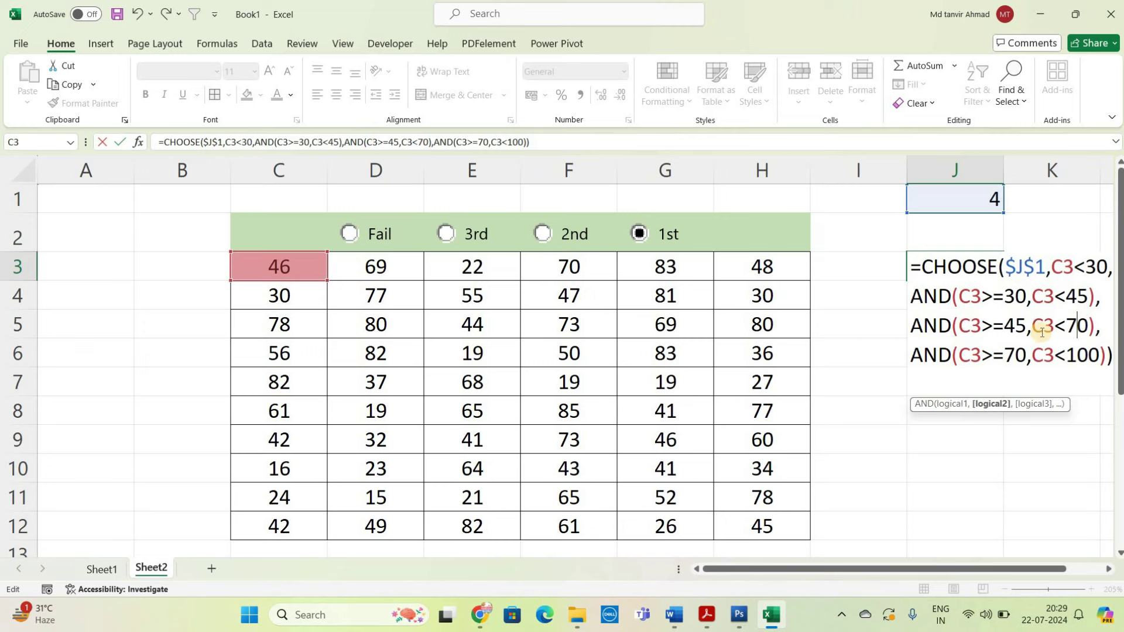
# Step: Commit the CHOOSE score-band formula in J3 and test the 2nd, 3rd and 1st options
pyautogui.press('Return')
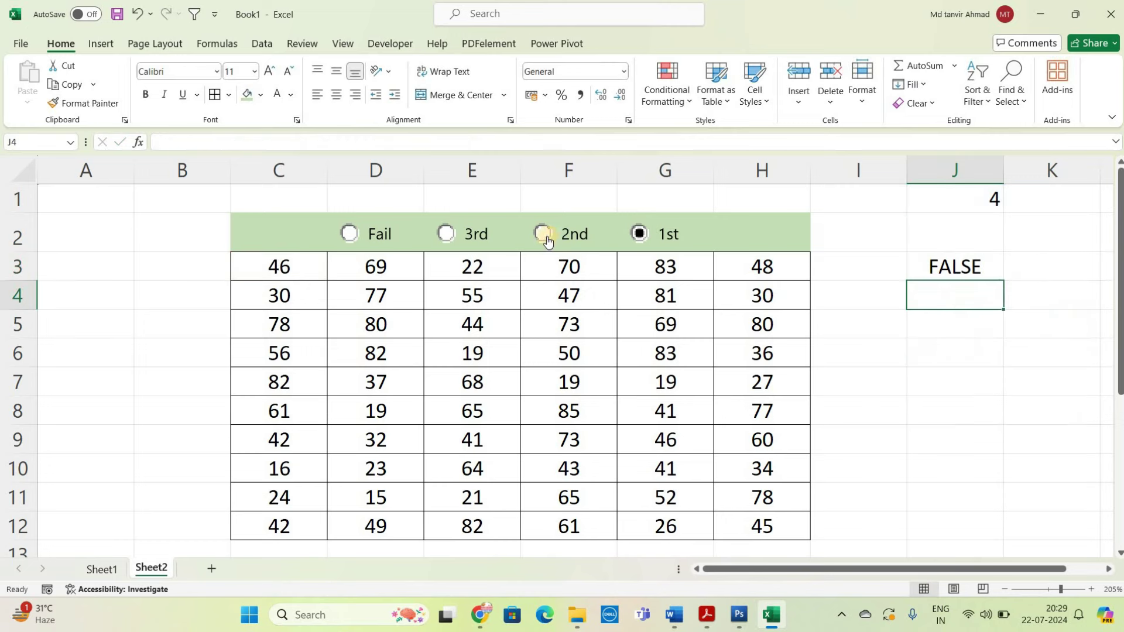
pyautogui.click(562, 234)
pyautogui.click(457, 234)
pyautogui.click(639, 233)
# Step: Copy the full CHOOSE formula text from J3, leaving the cell unchanged
pyautogui.doubleClick(913, 267)
pyautogui.moveTo(913, 267); pyautogui.dragTo(1121, 369)
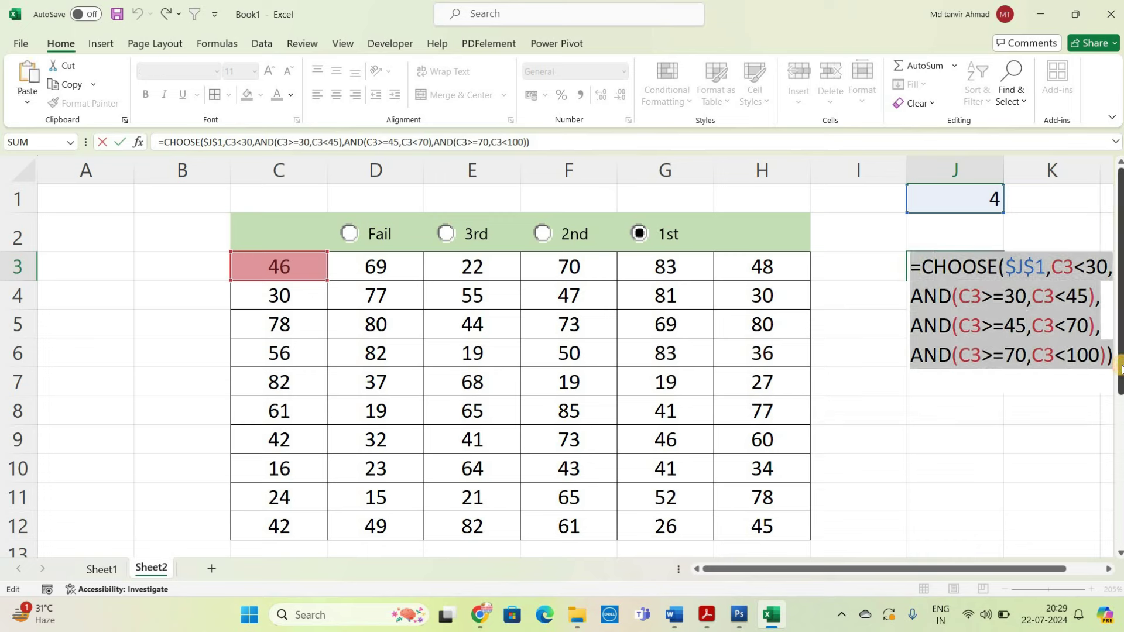
pyautogui.press('Return')
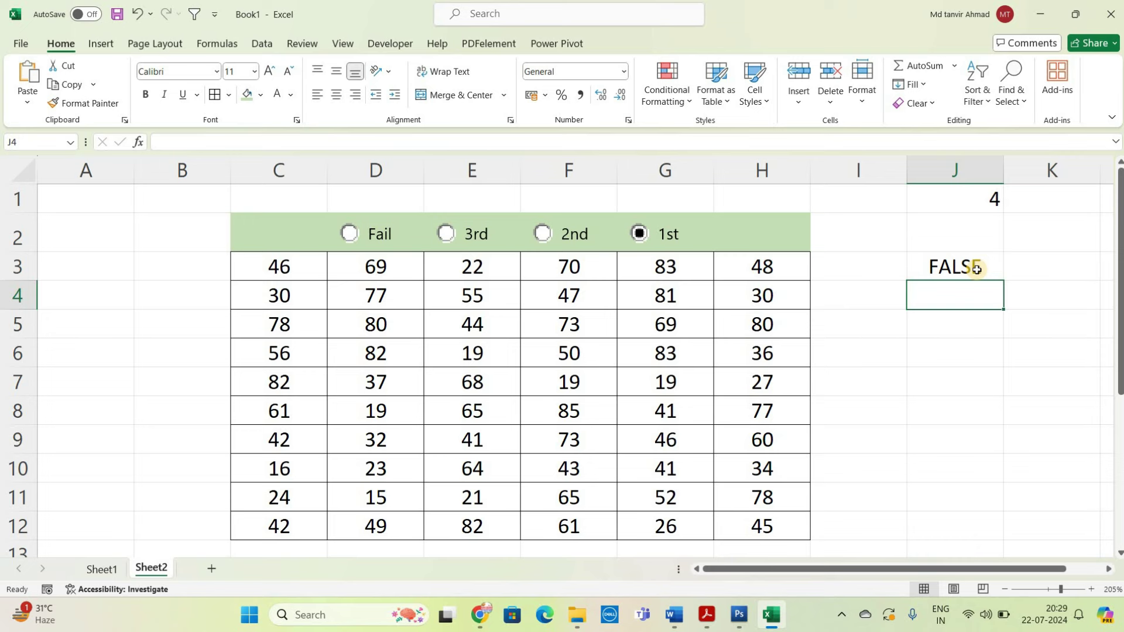
pyautogui.doubleClick(976, 268)
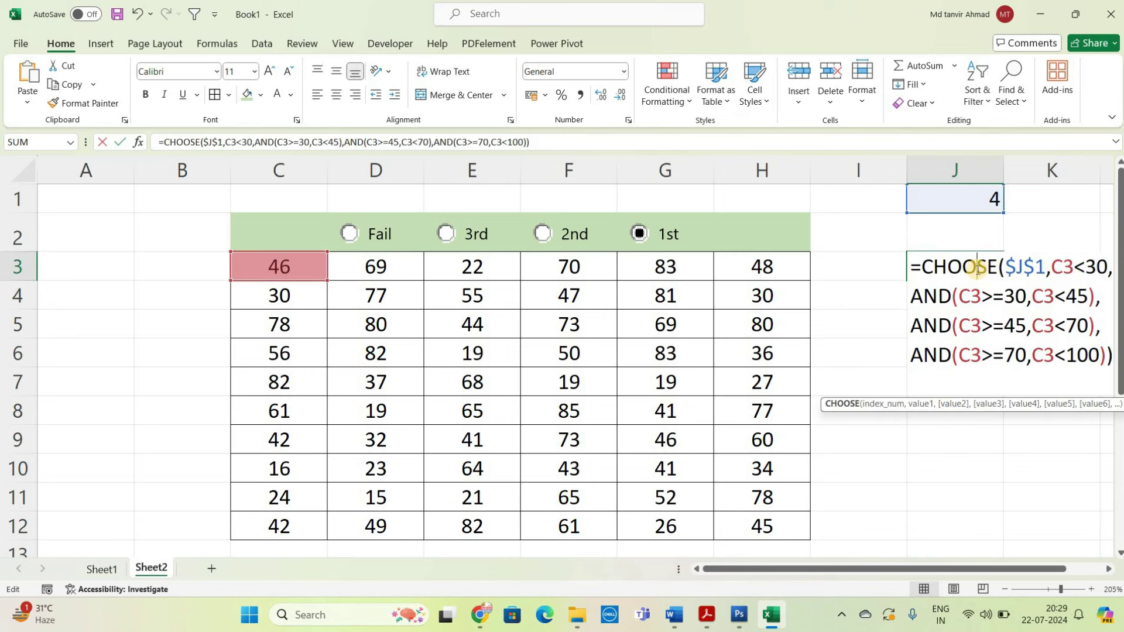
pyautogui.press('Return')
pyautogui.click(757, 384)
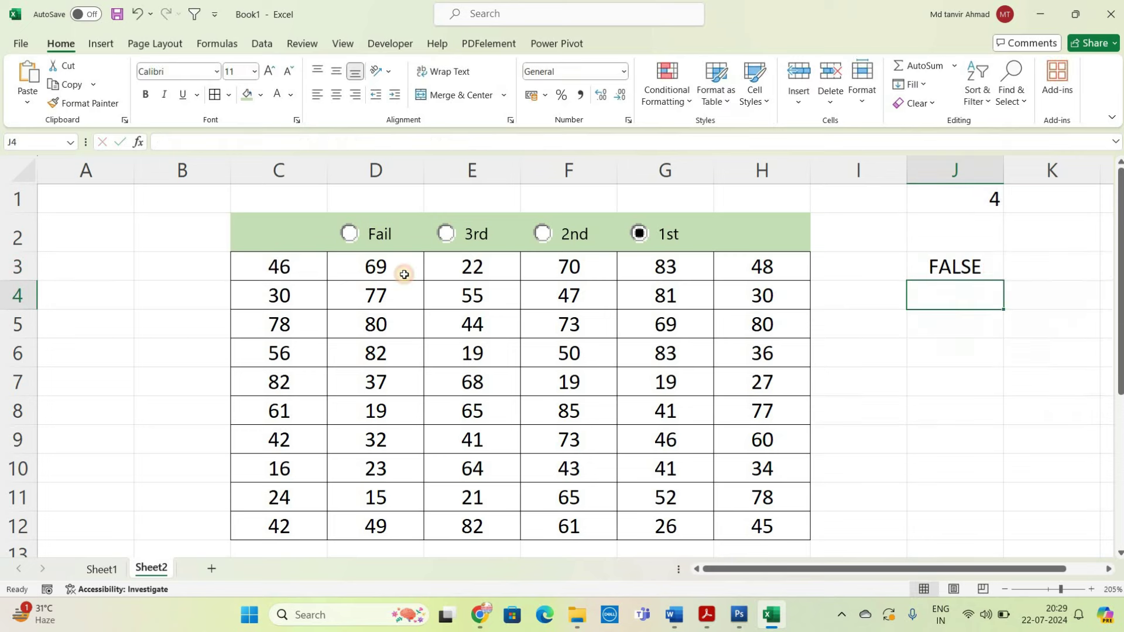
# Step: Select C3:H12 and paste the CHOOSE formula into a new formula-based conditional formatting rule
pyautogui.moveTo(302, 268); pyautogui.dragTo(753, 529)
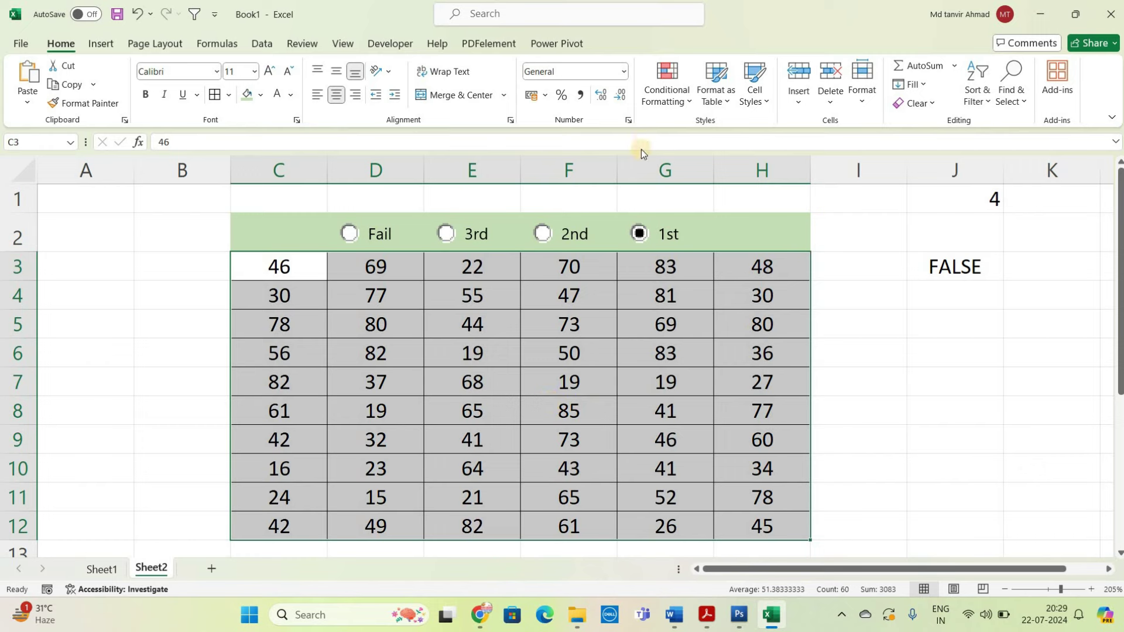
pyautogui.click(659, 103)
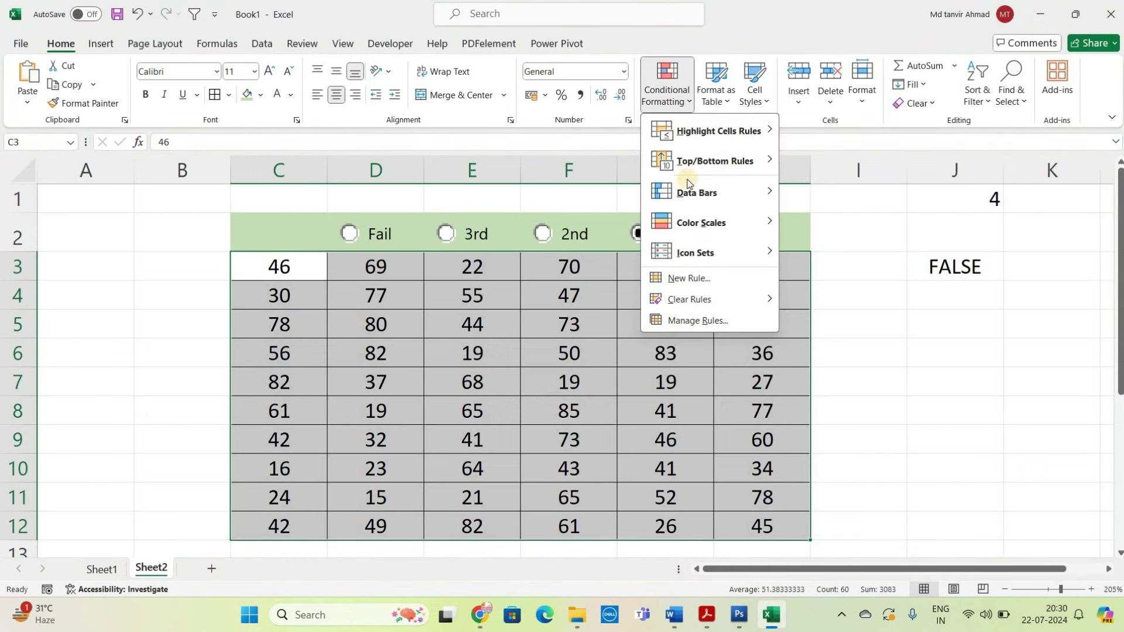
pyautogui.click(718, 278)
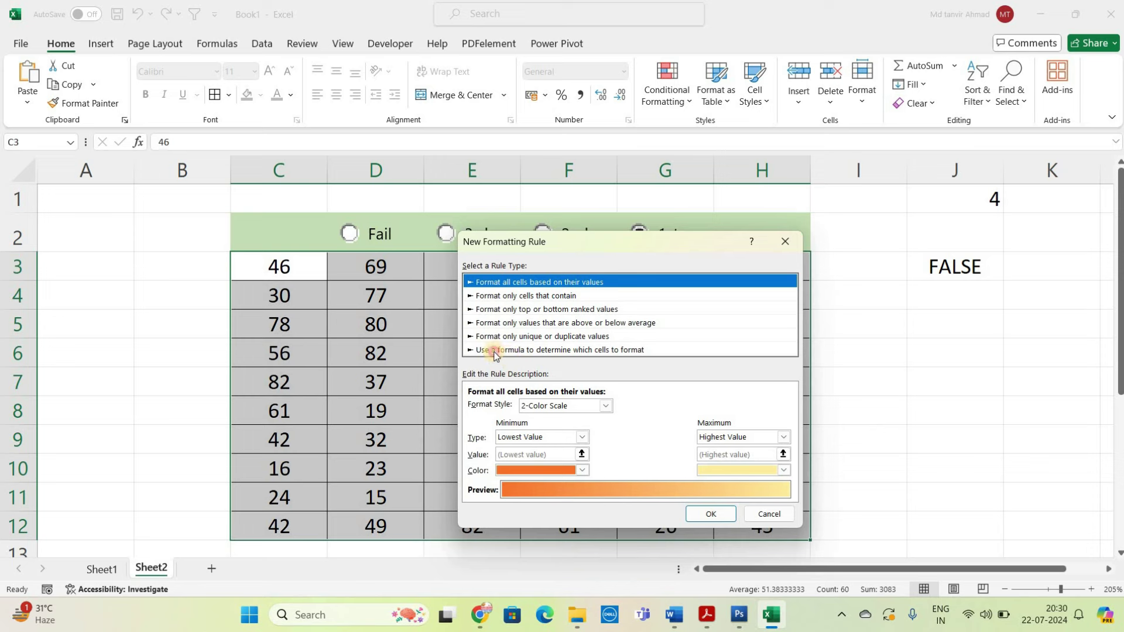
pyautogui.click(494, 351)
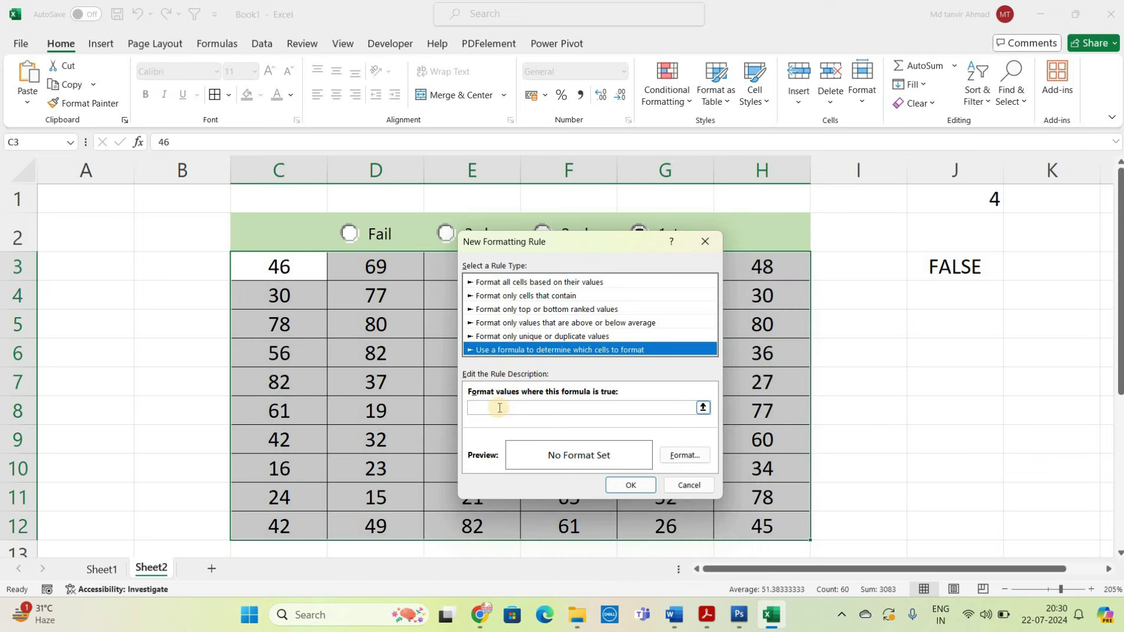
pyautogui.click(499, 408)
pyautogui.hotkey('ctrl', 'v')
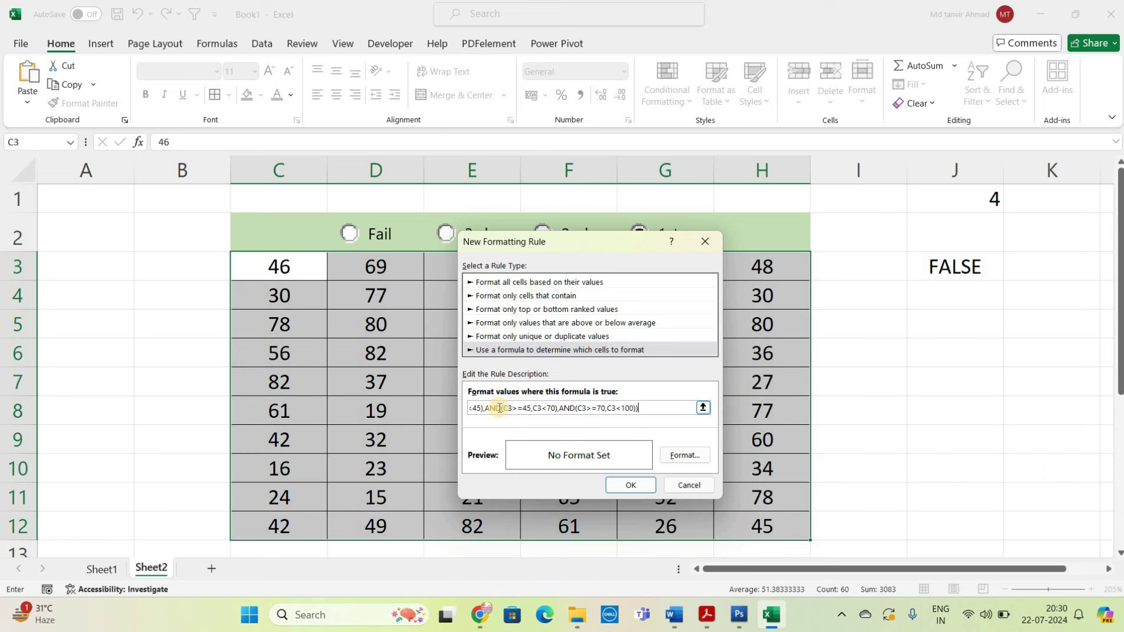
pyautogui.hotkey('ctrl', 'a')
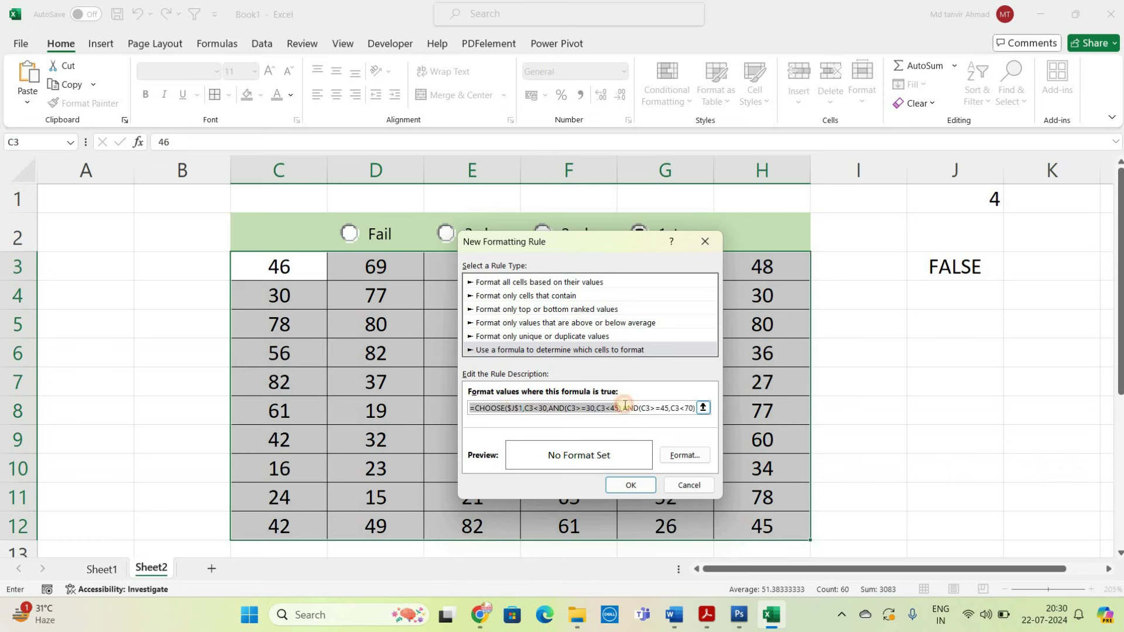
# Step: Format the rule with a dark green fill and white font, then confirm both dialogs
pyautogui.click(682, 456)
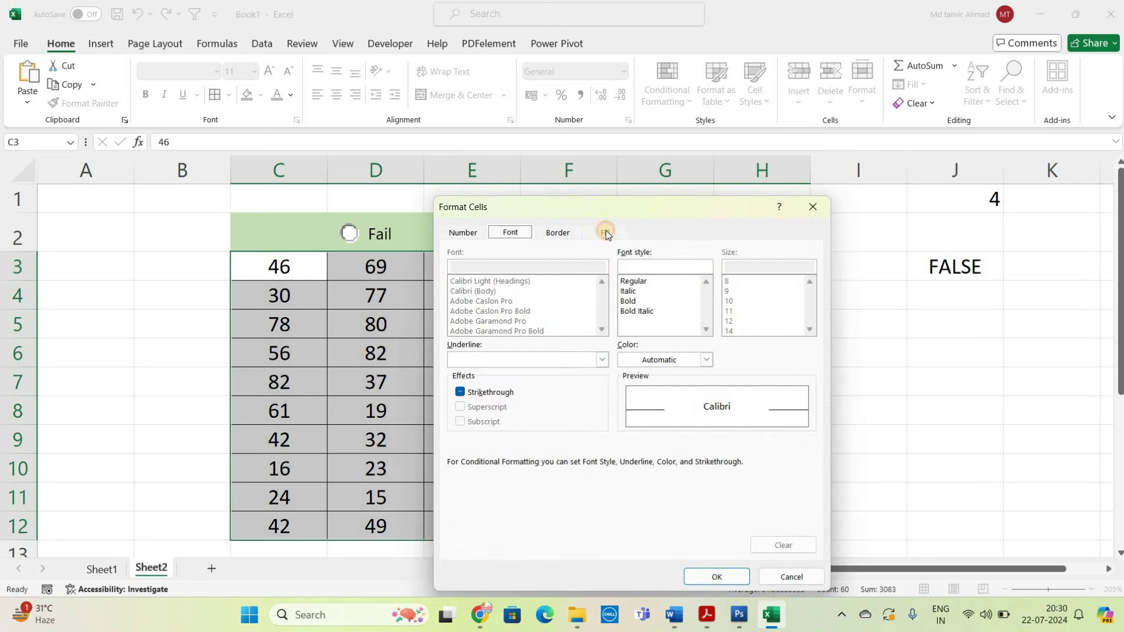
pyautogui.click(606, 233)
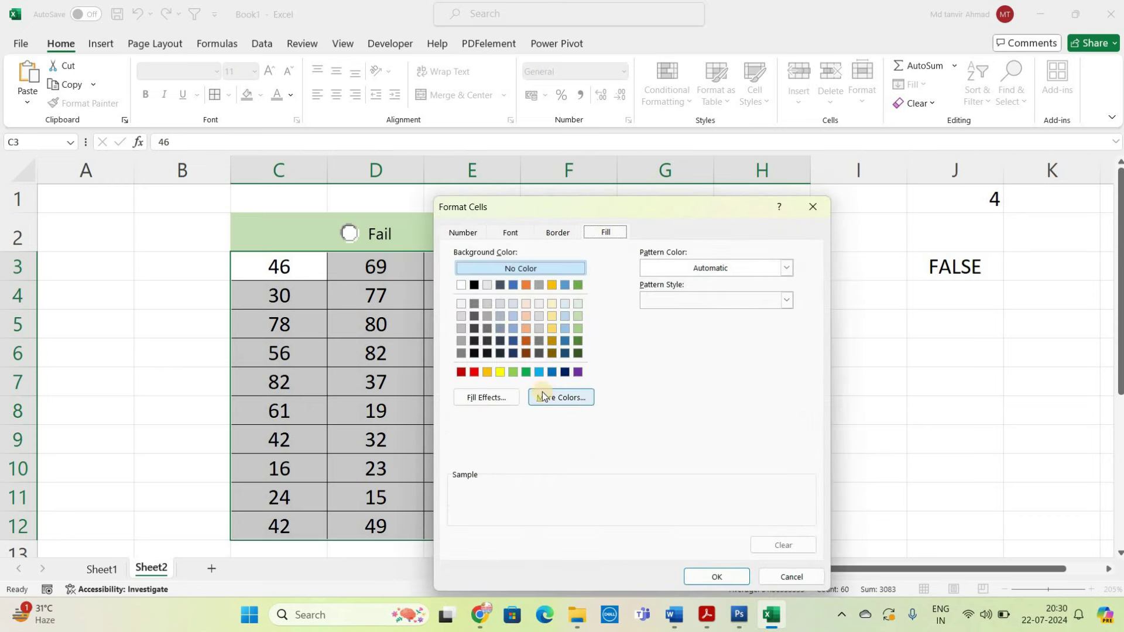
pyautogui.click(563, 395)
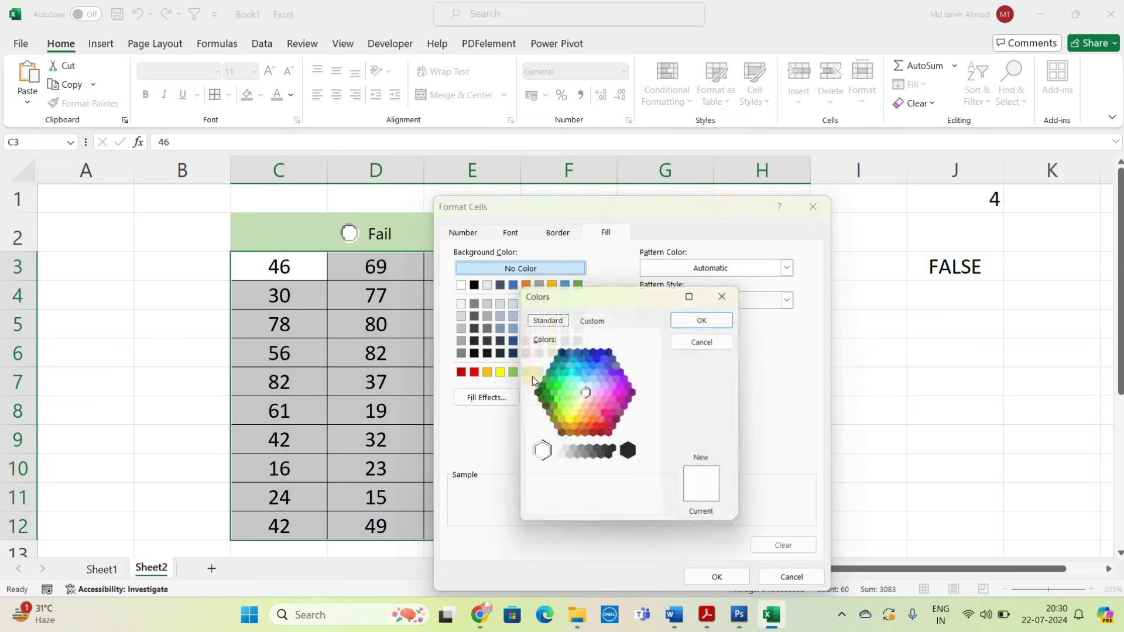
pyautogui.click(539, 388)
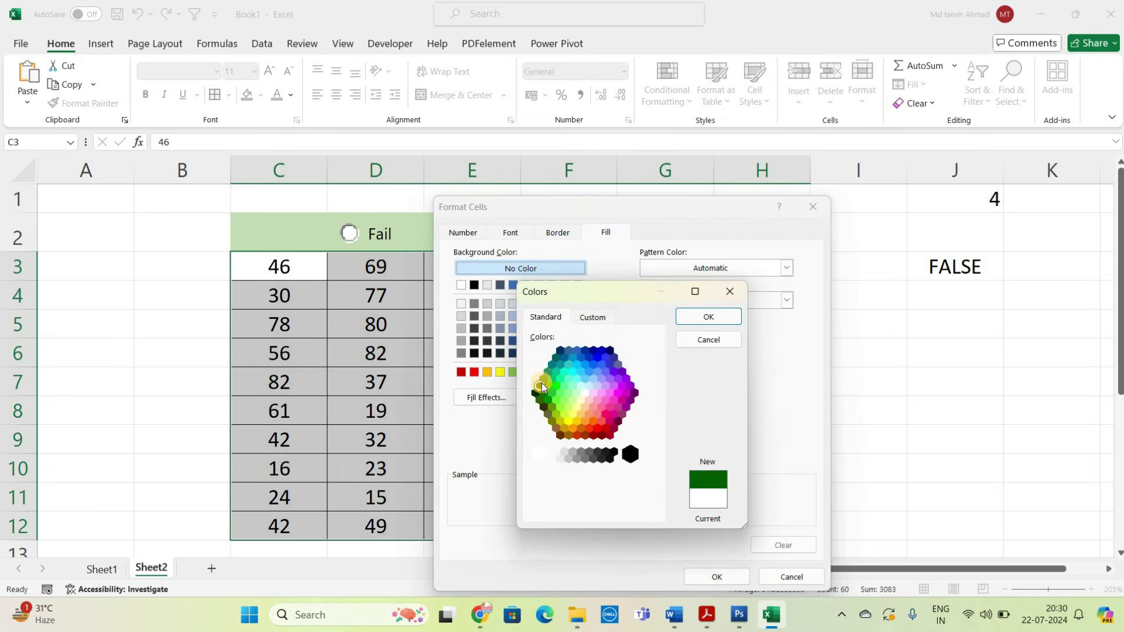
pyautogui.click(704, 317)
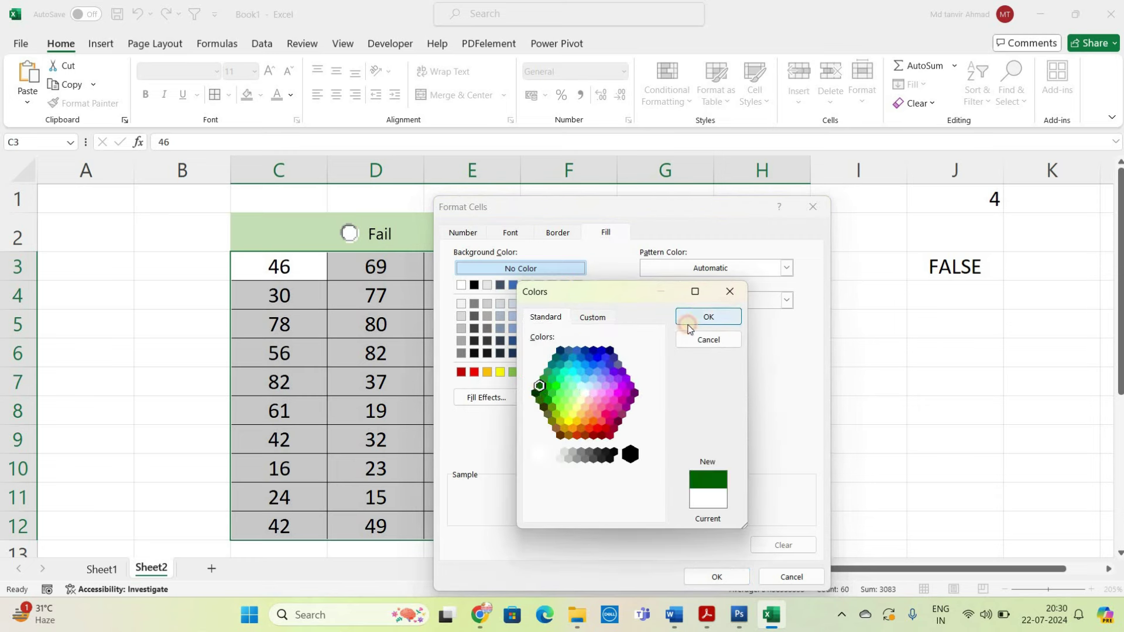
pyautogui.click(509, 232)
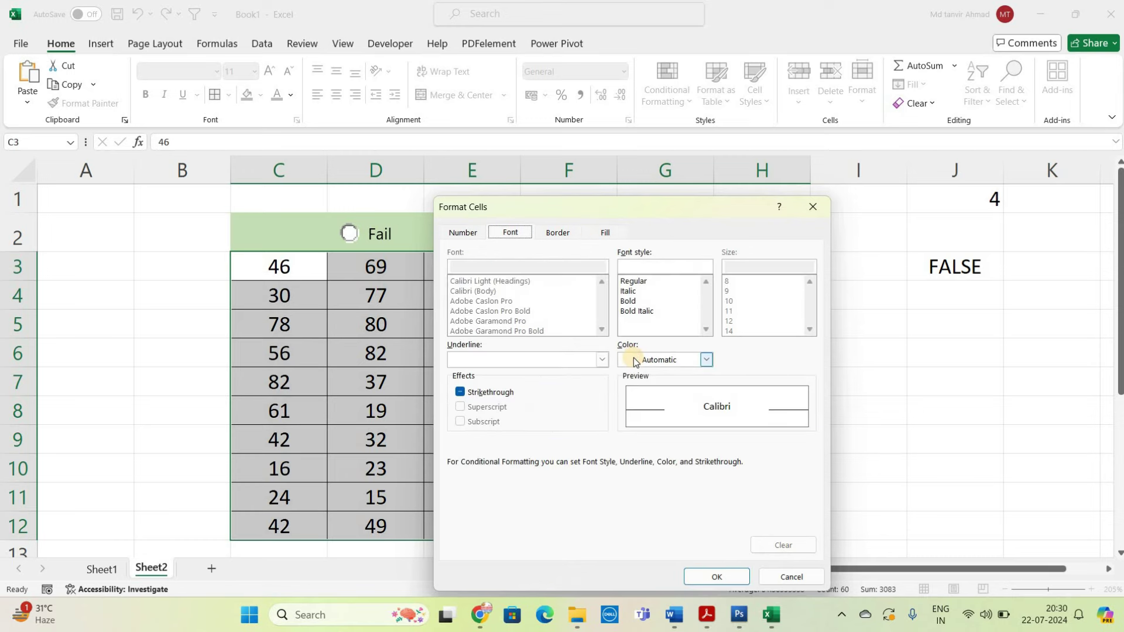
pyautogui.click(633, 358)
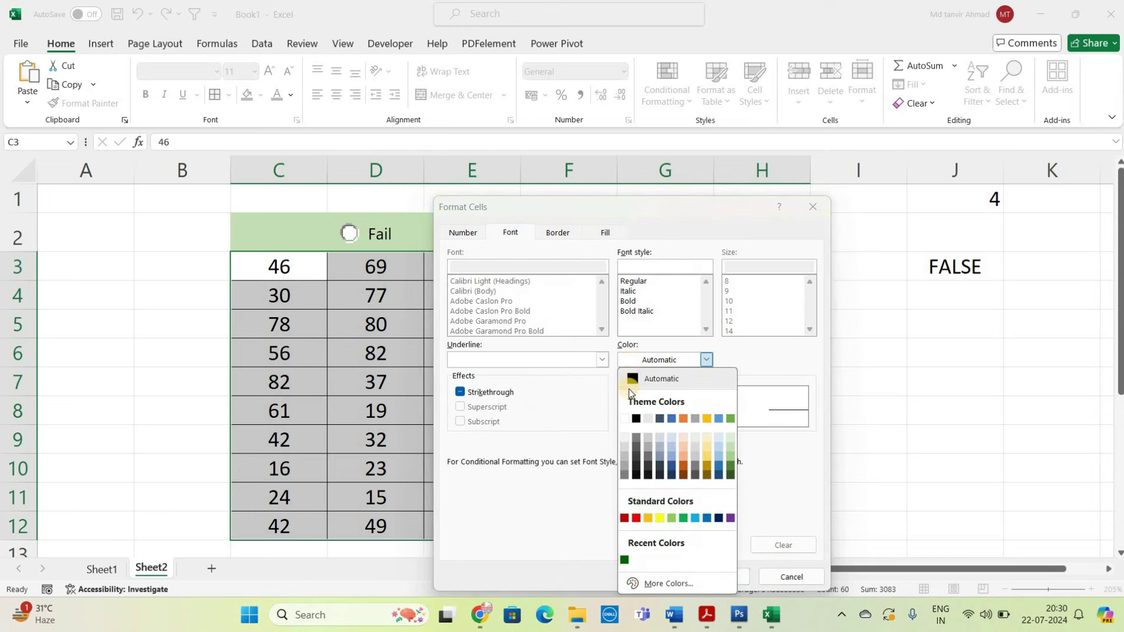
pyautogui.click(626, 423)
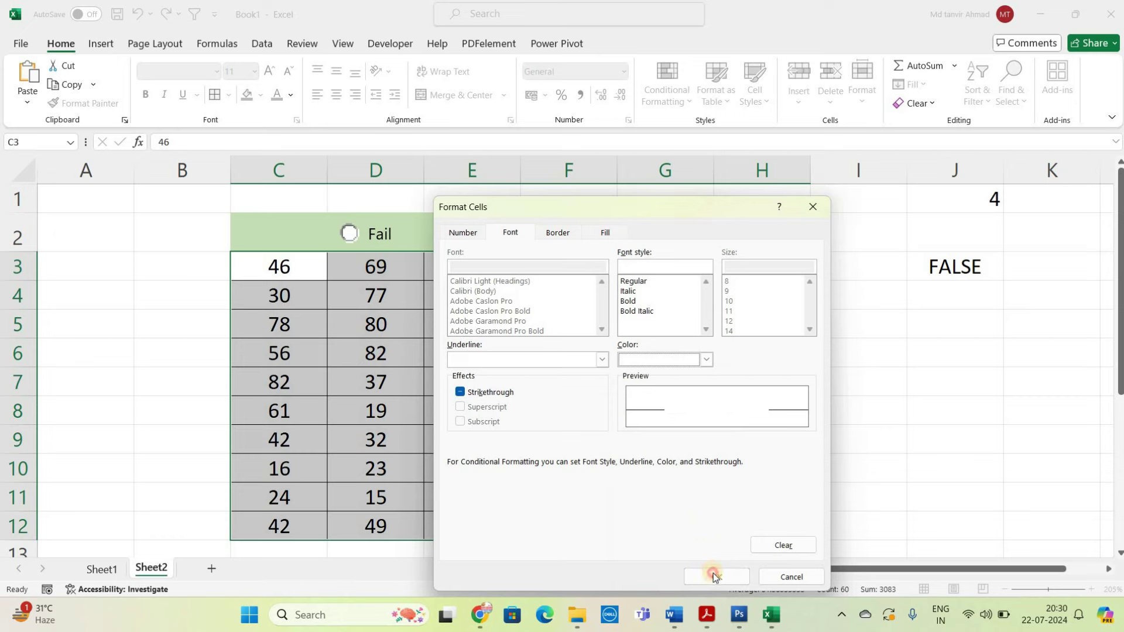
pyautogui.click(713, 573)
pyautogui.click(633, 490)
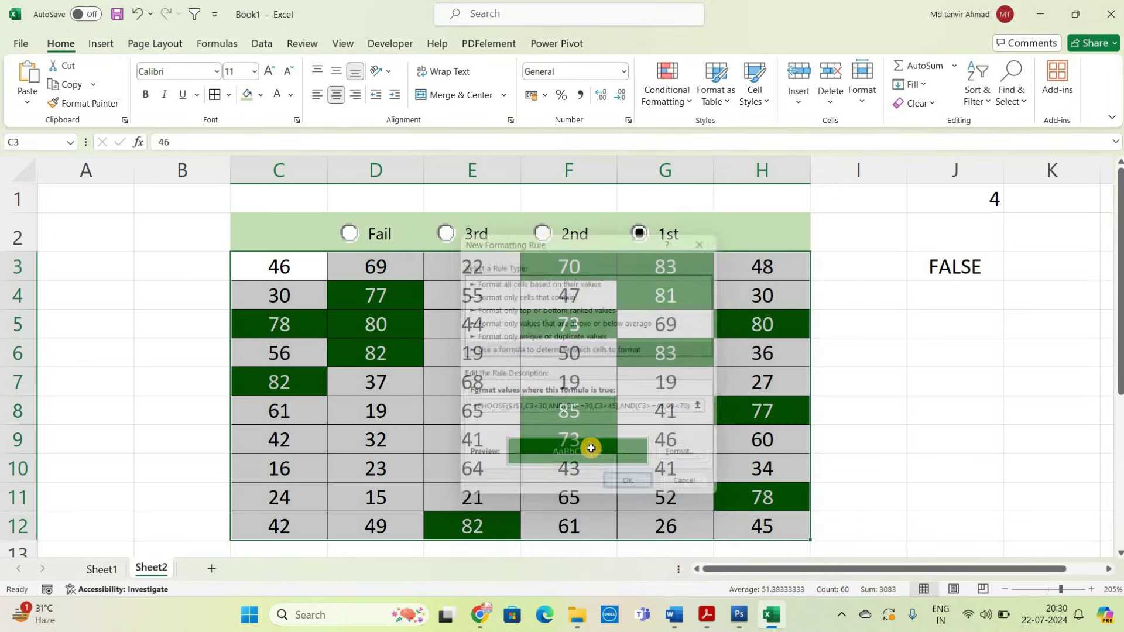
# Step: Cycle twice through the 2nd, 3rd, Fail and 1st options, finishing on 2nd
pyautogui.click(631, 461)
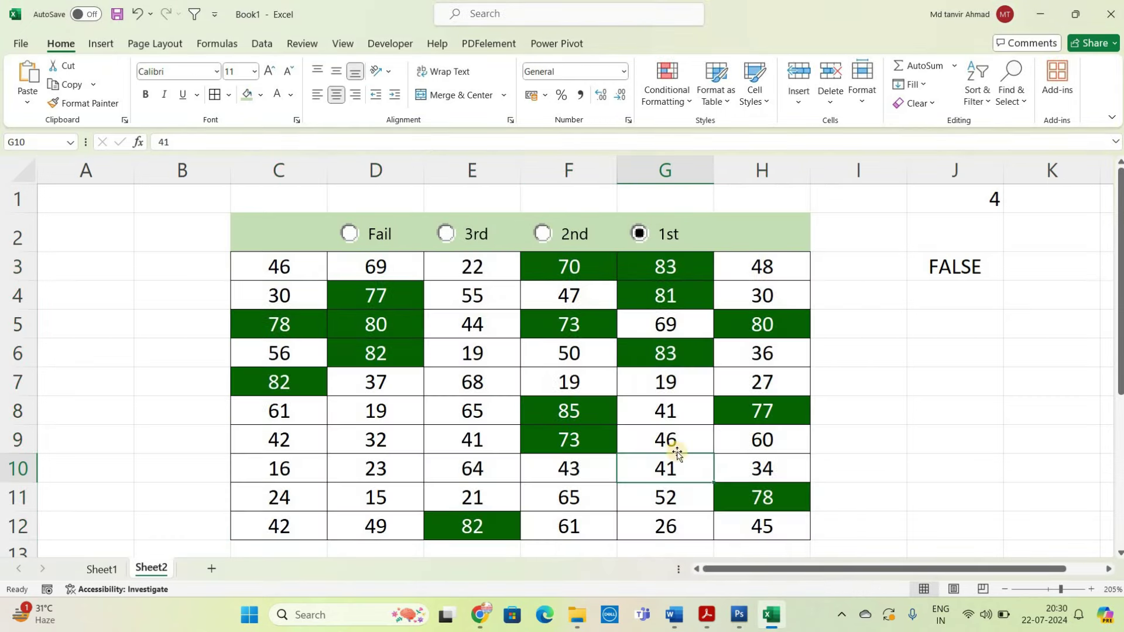
pyautogui.click(544, 235)
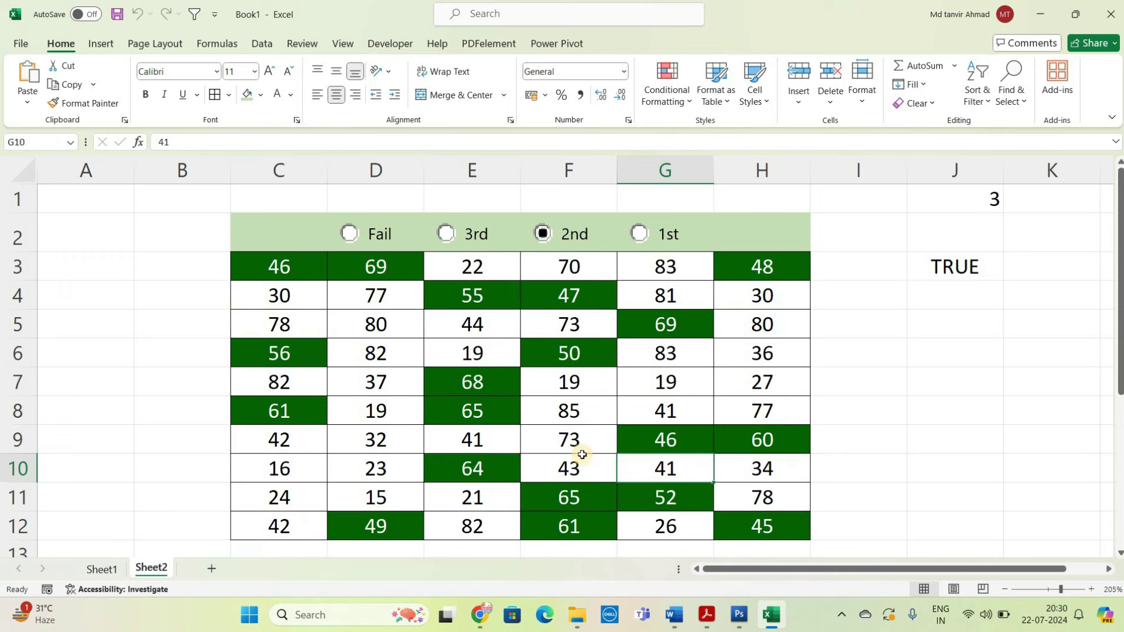
pyautogui.click(444, 235)
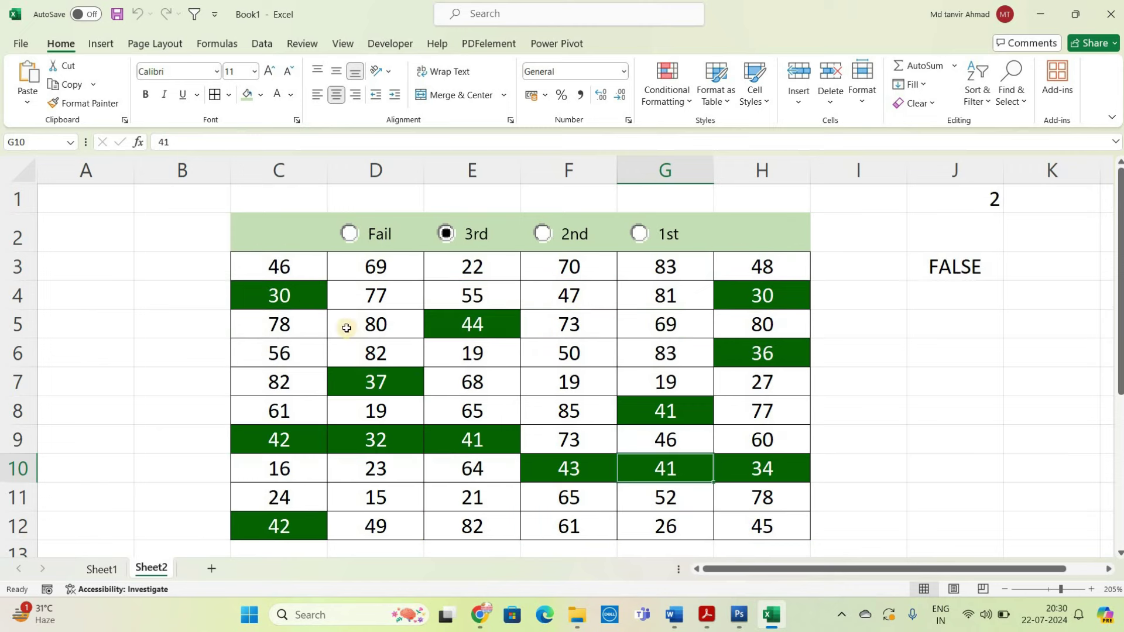
pyautogui.click(350, 234)
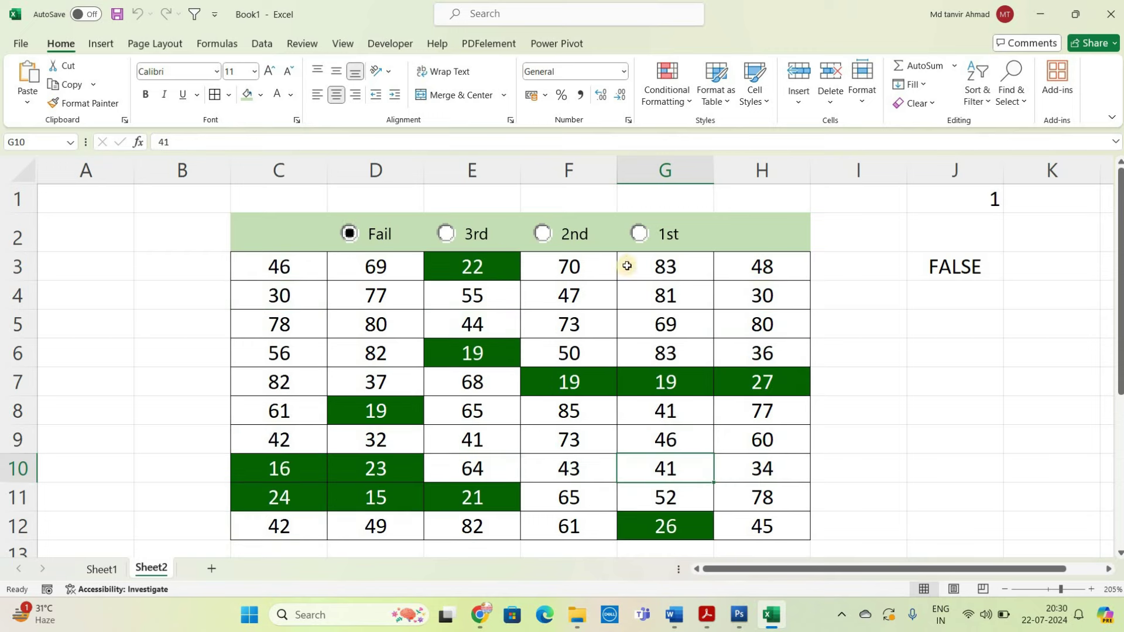
pyautogui.click(640, 232)
pyautogui.click(542, 233)
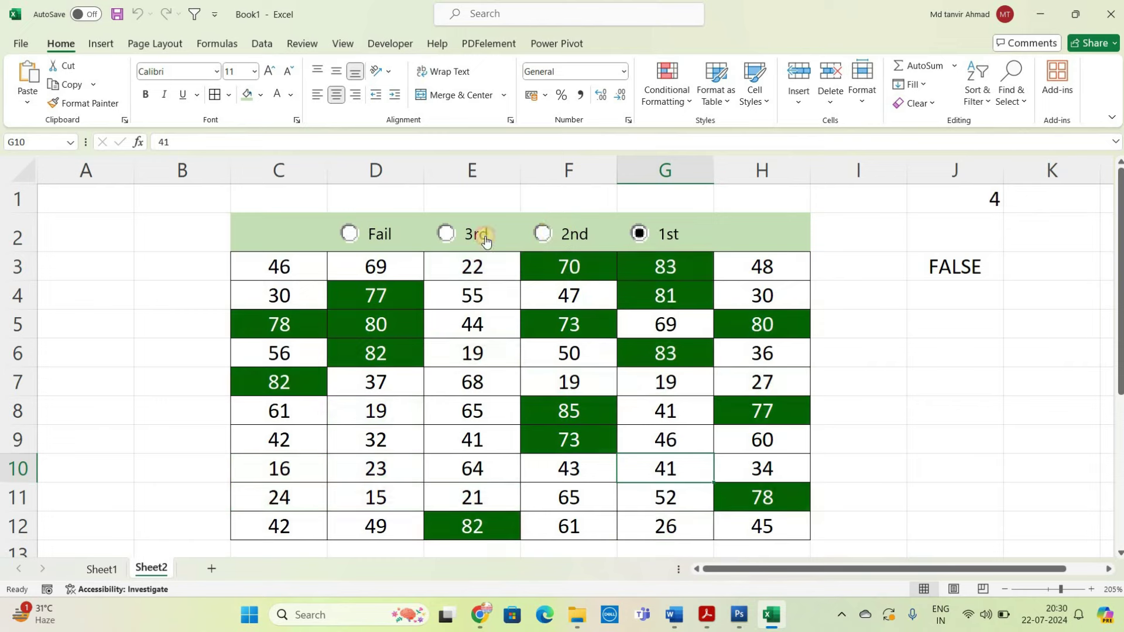
pyautogui.click(448, 234)
pyautogui.click(349, 233)
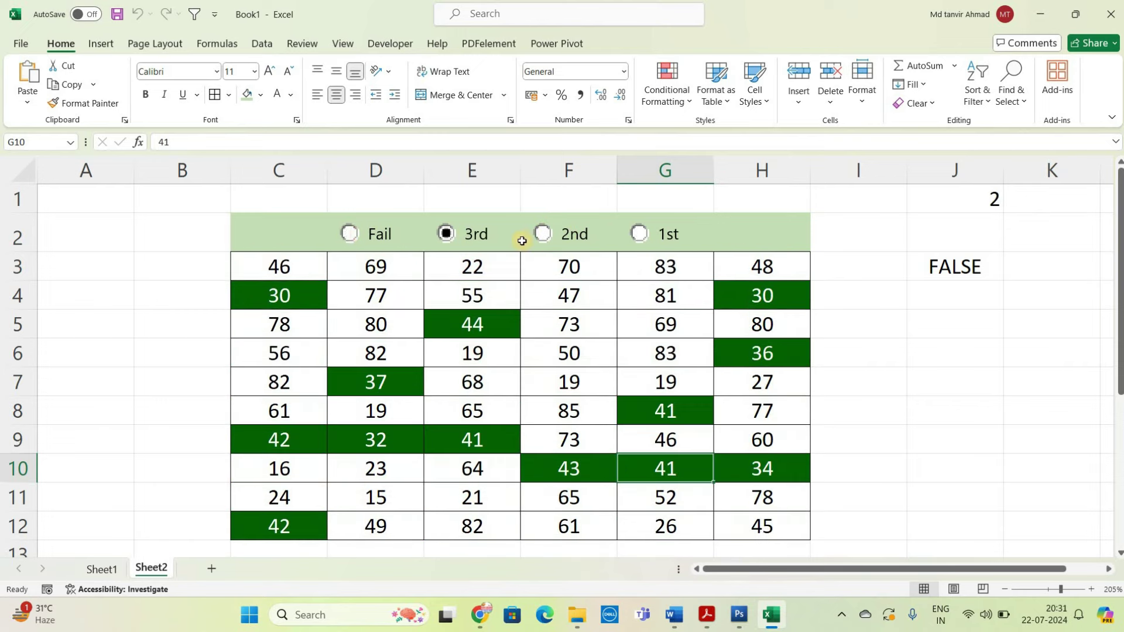
pyautogui.click(638, 234)
pyautogui.click(543, 233)
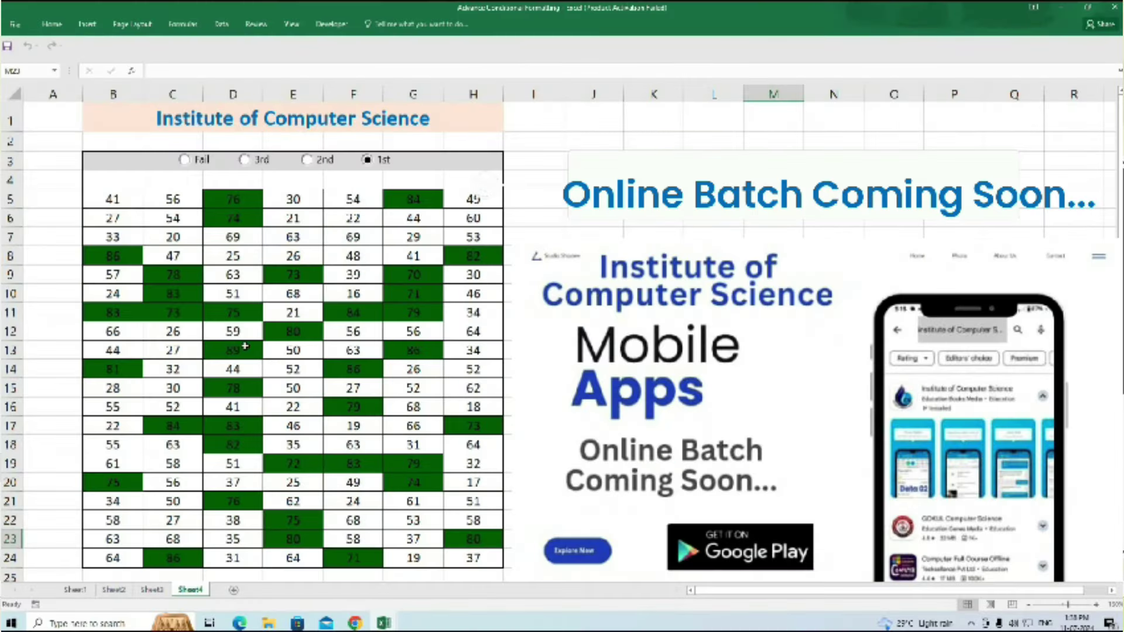
# Step: Select 2nd, 3rd, then Fail on the example sheet to show blue, orange and red highlights
pyautogui.click(326, 168)
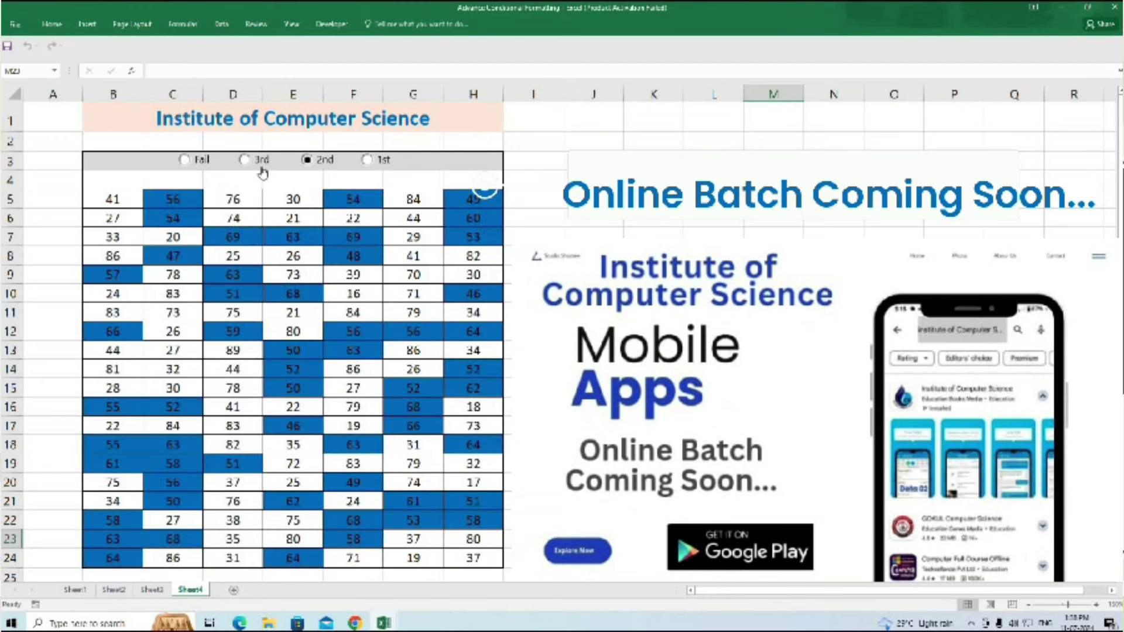
pyautogui.click(260, 169)
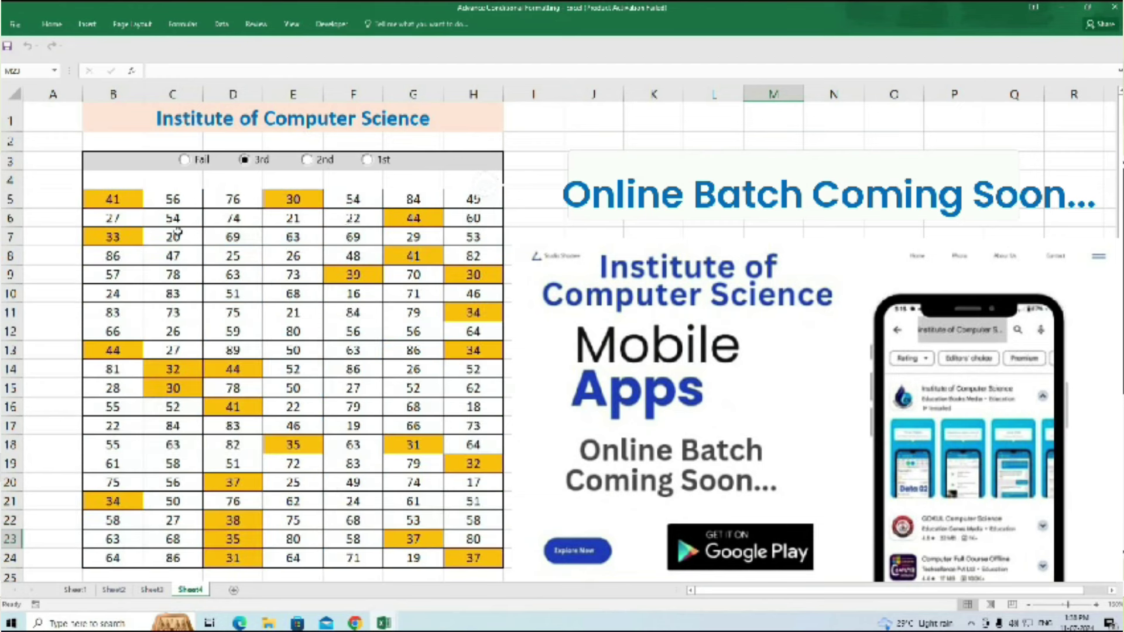
pyautogui.click(204, 167)
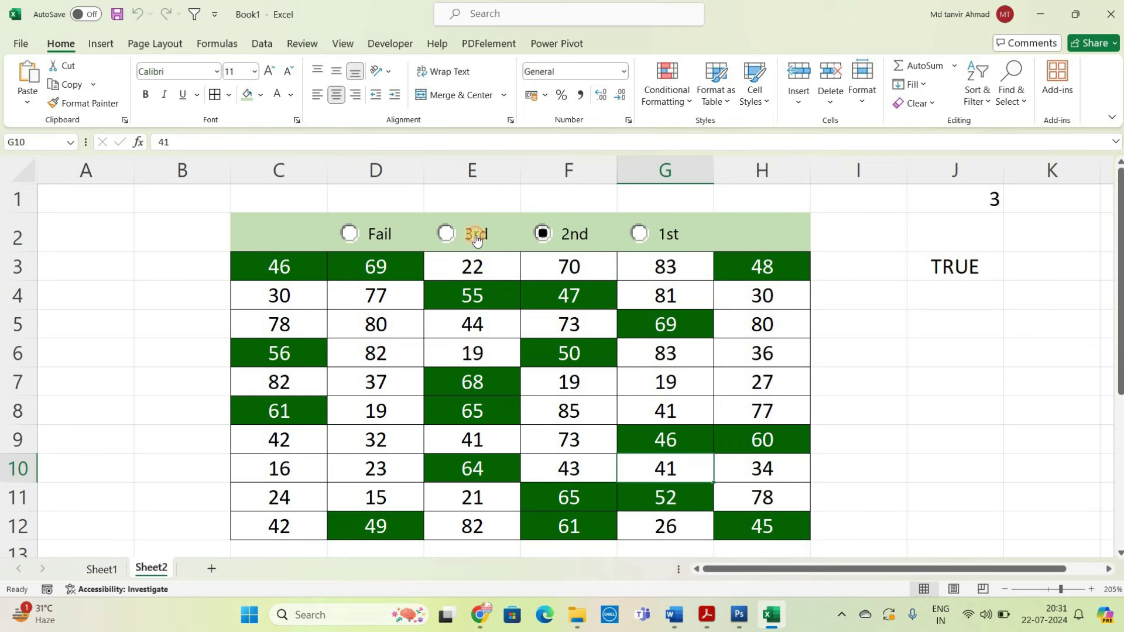
pyautogui.click(474, 237)
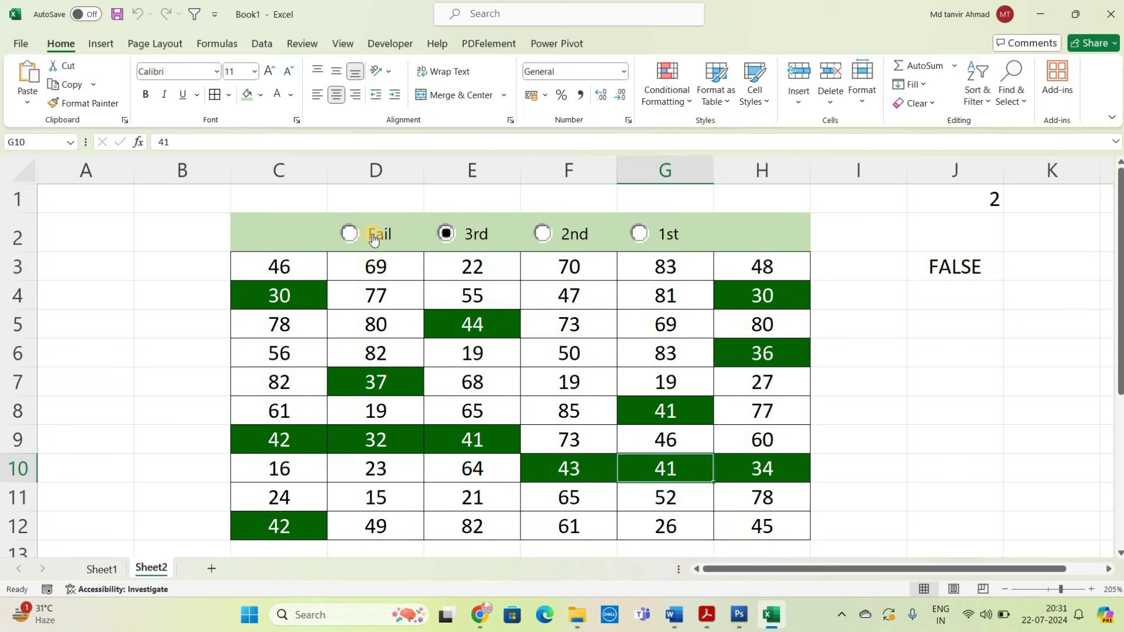
pyautogui.click(373, 237)
pyautogui.click(644, 241)
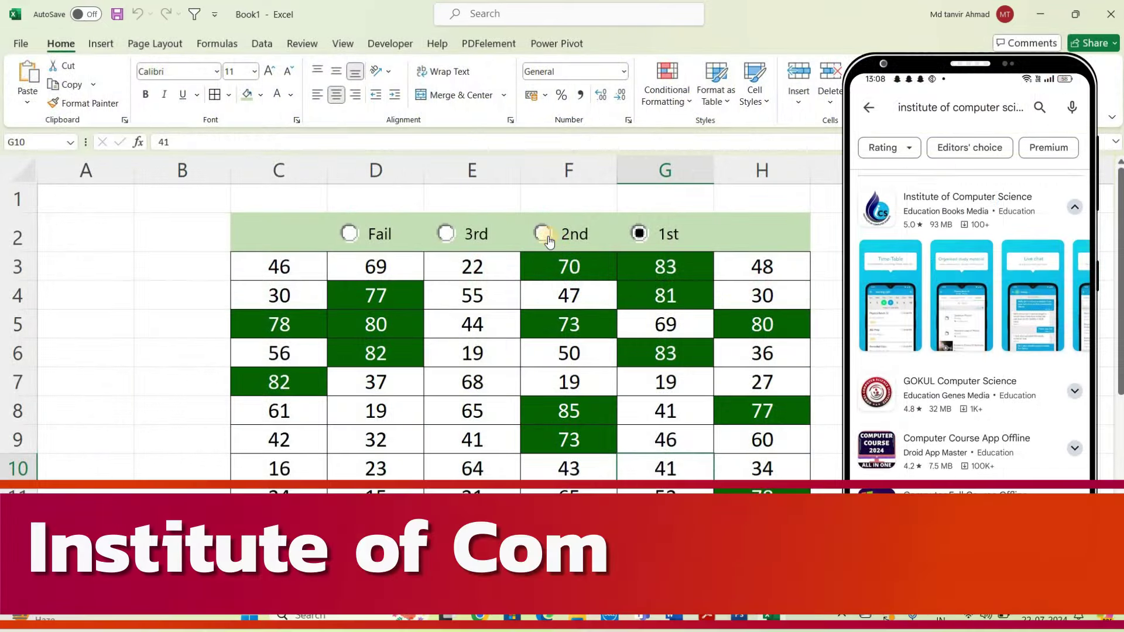
pyautogui.click(555, 240)
pyautogui.click(465, 236)
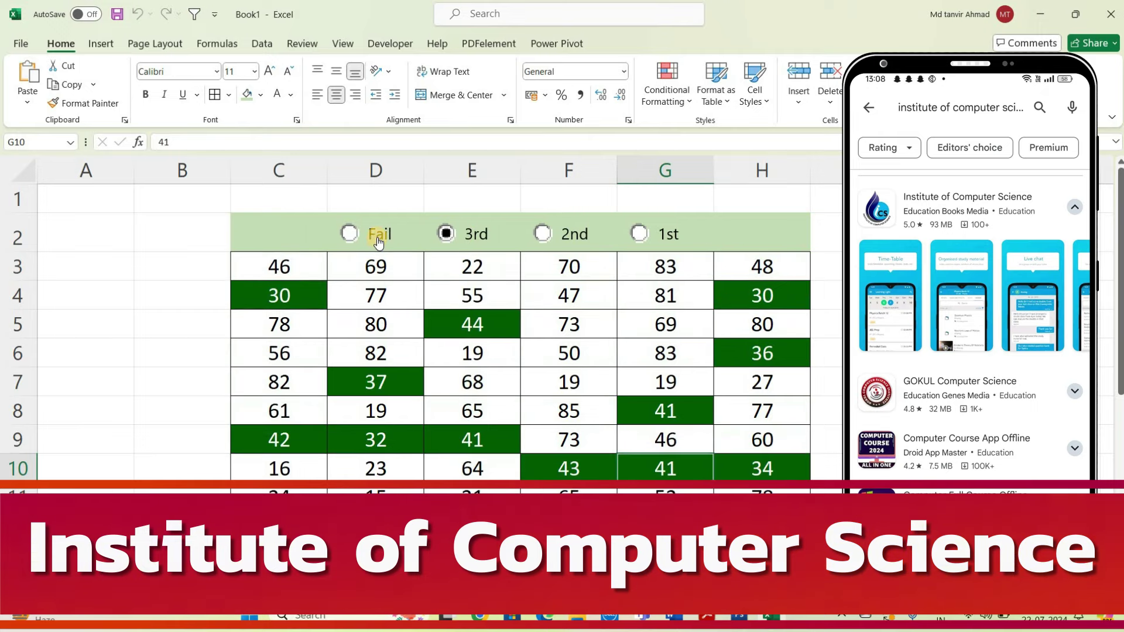
pyautogui.click(377, 234)
pyautogui.click(543, 234)
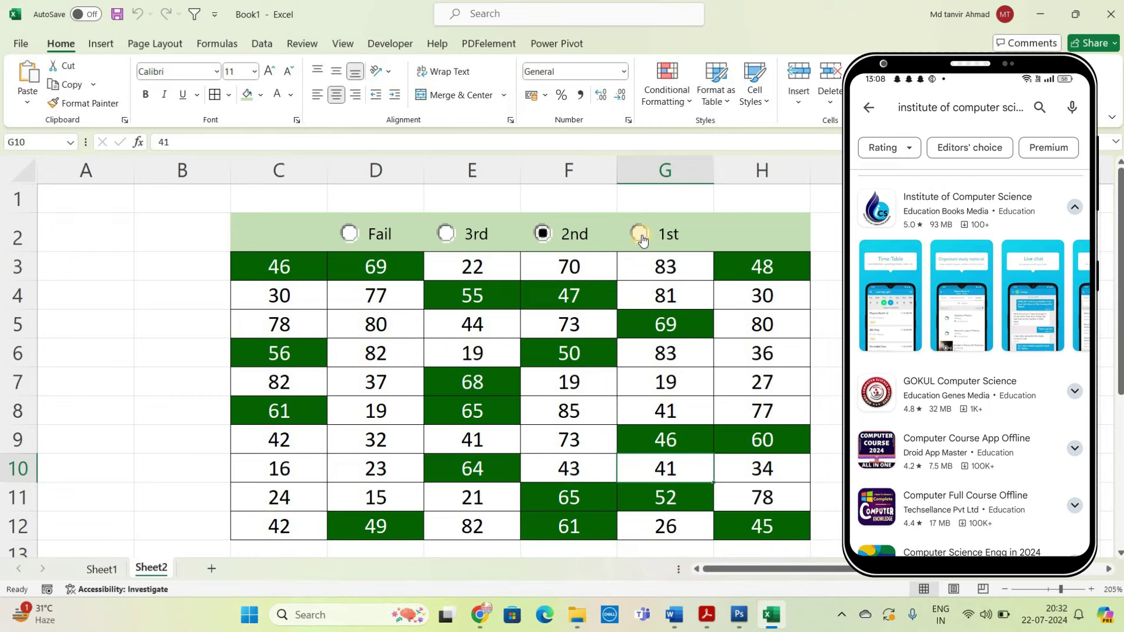
pyautogui.click(446, 234)
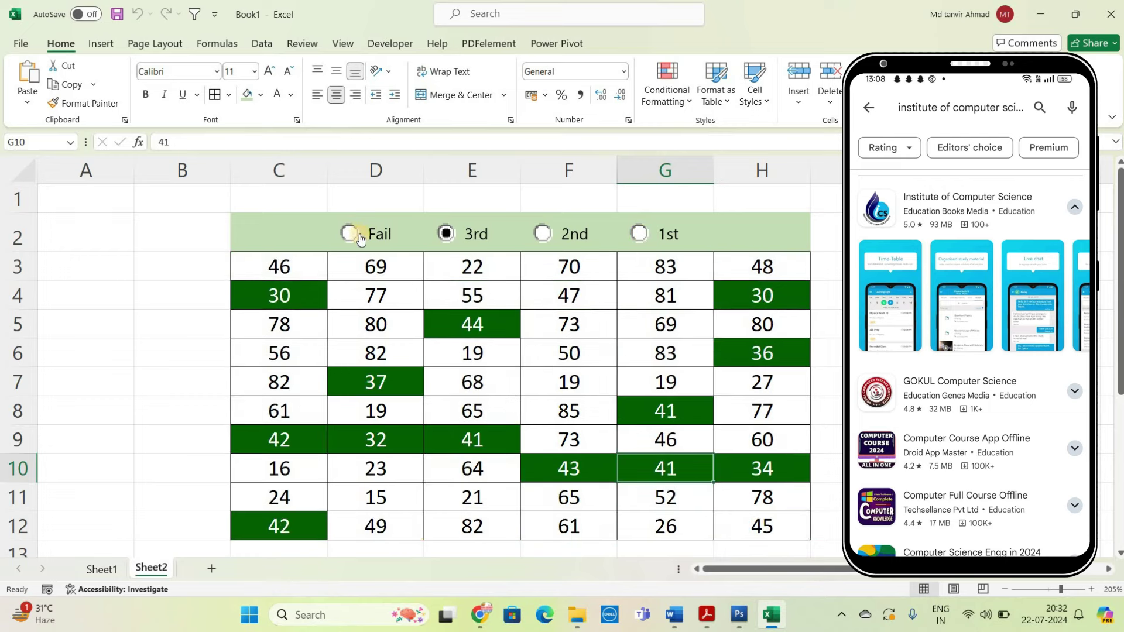
pyautogui.click(357, 235)
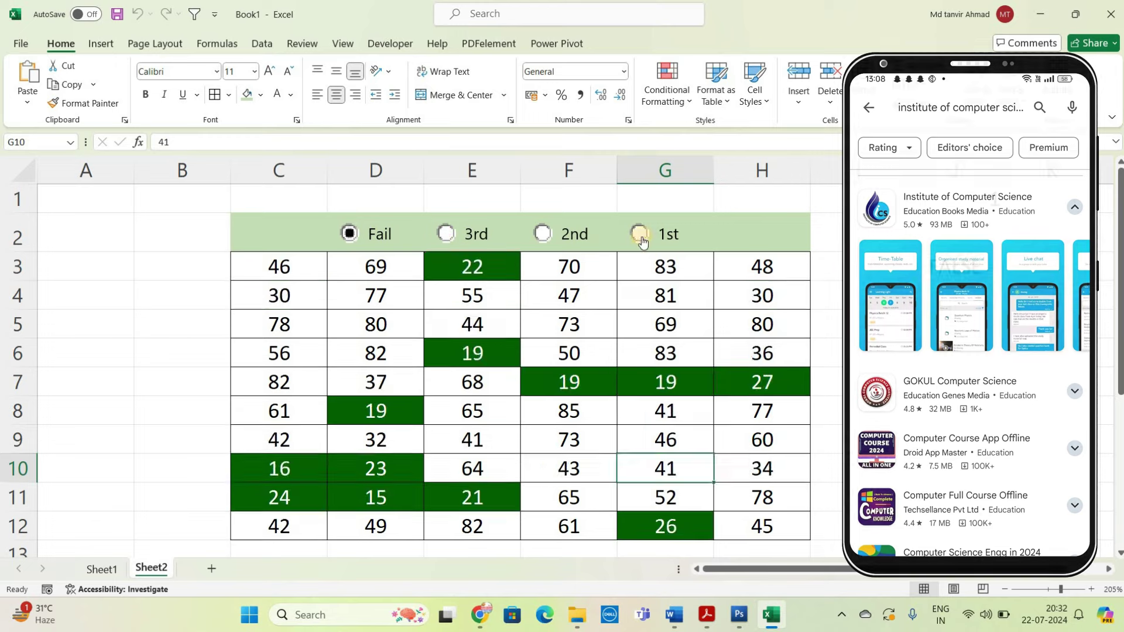
pyautogui.click(638, 239)
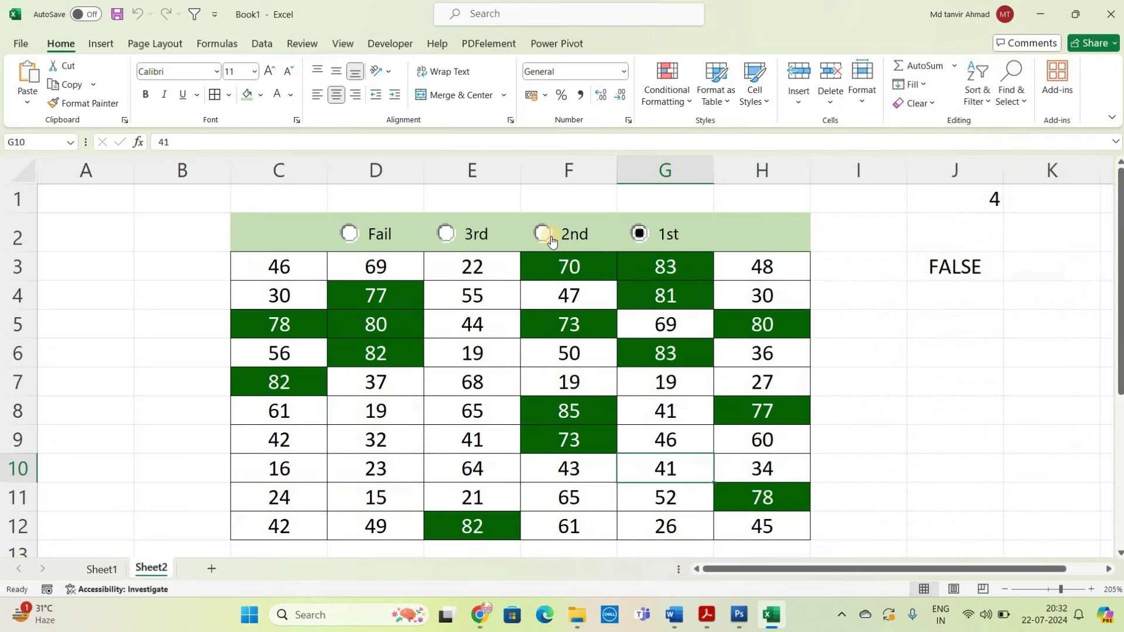
pyautogui.click(551, 240)
pyautogui.click(446, 234)
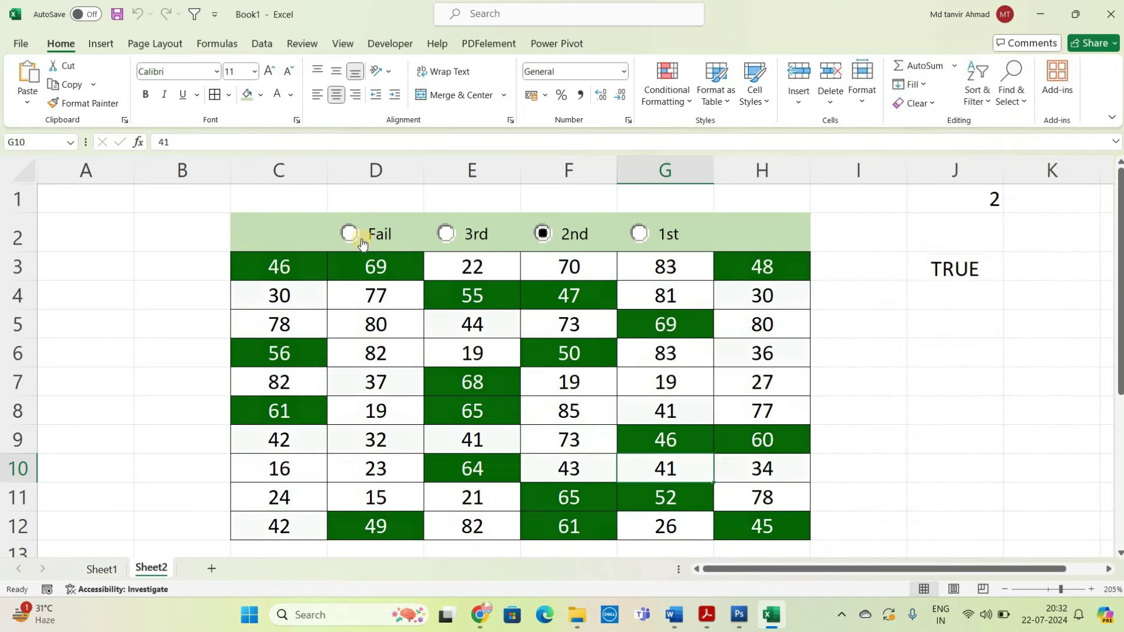